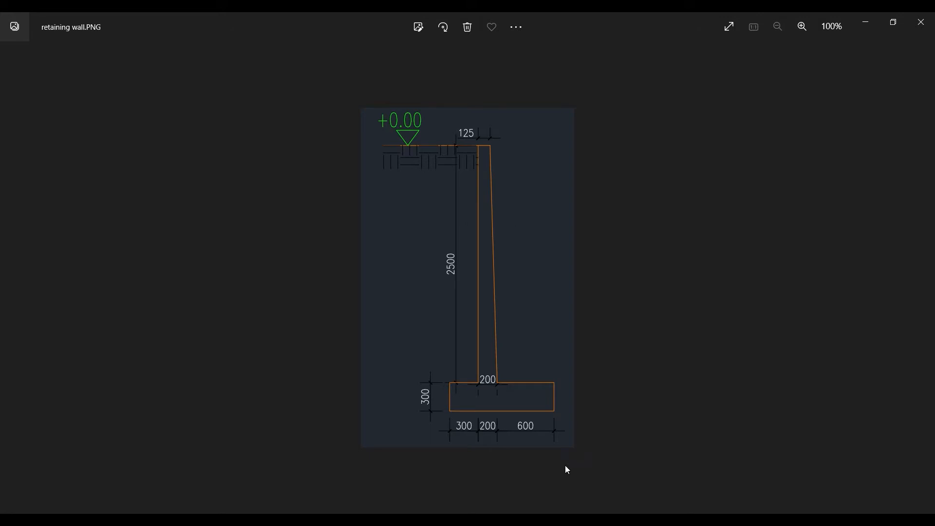
- Switch to ProtaDetails and create a new project with the project code Retaining_Wall
{"action": "left_click", "coordinate": [572, 521]}
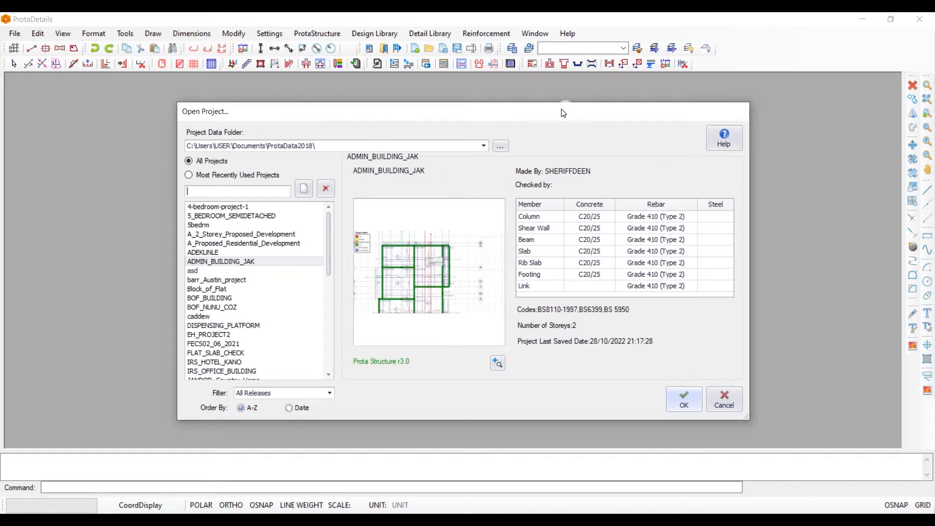
{"action": "left_click_drag", "start_coordinate": [559, 110], "coordinate": [534, 104]}
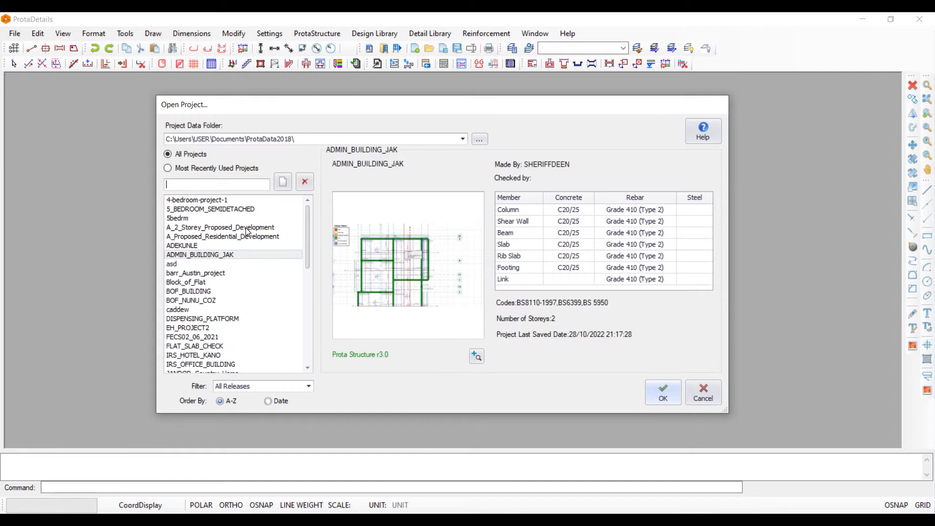
{"action": "left_click", "coordinate": [281, 185]}
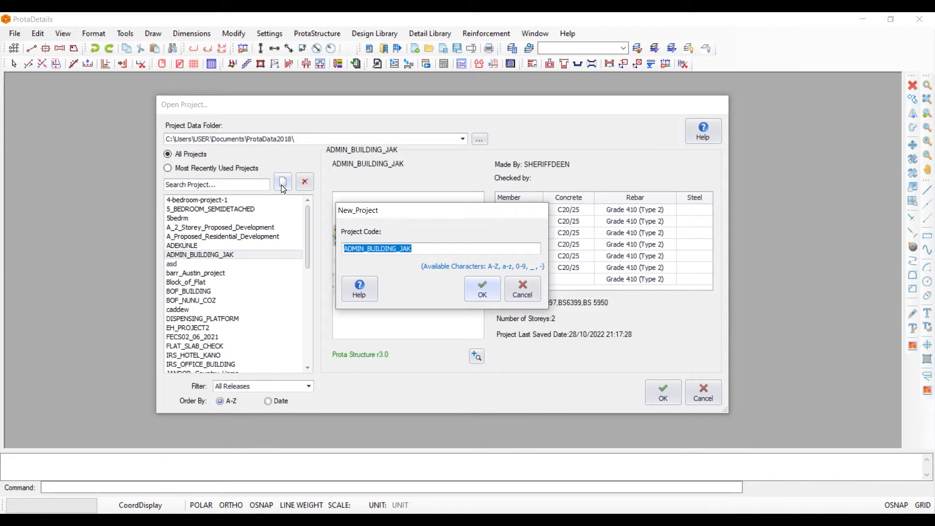
{"action": "type", "text": "Ret"}
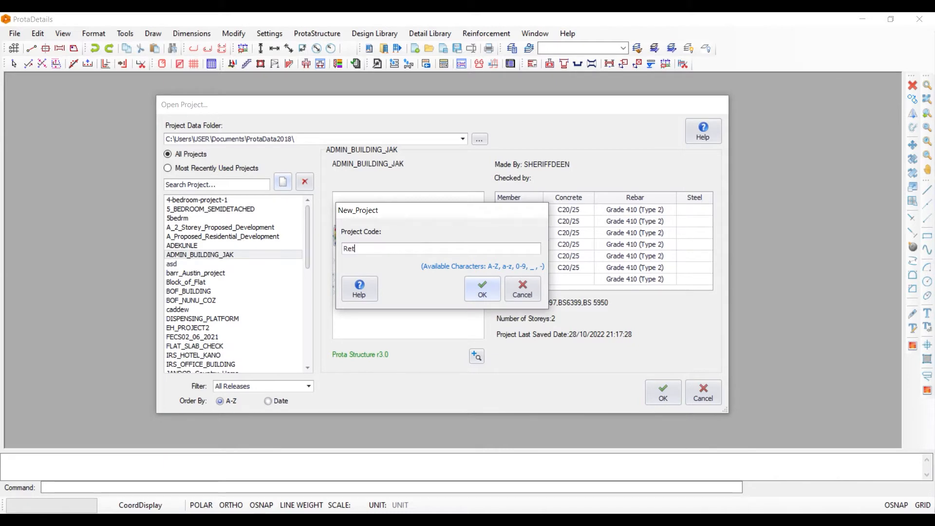
{"action": "type", "text": "ainin_"}
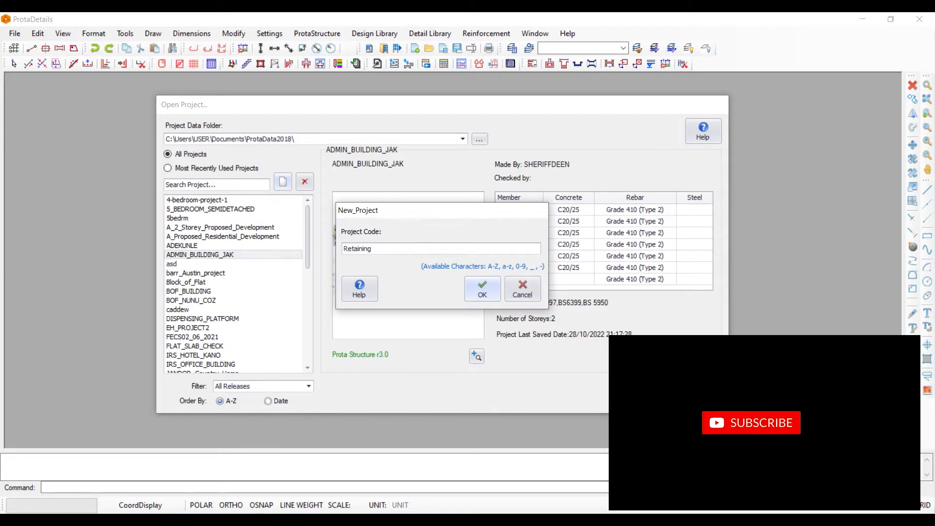
{"action": "type", "text": "Wall"}
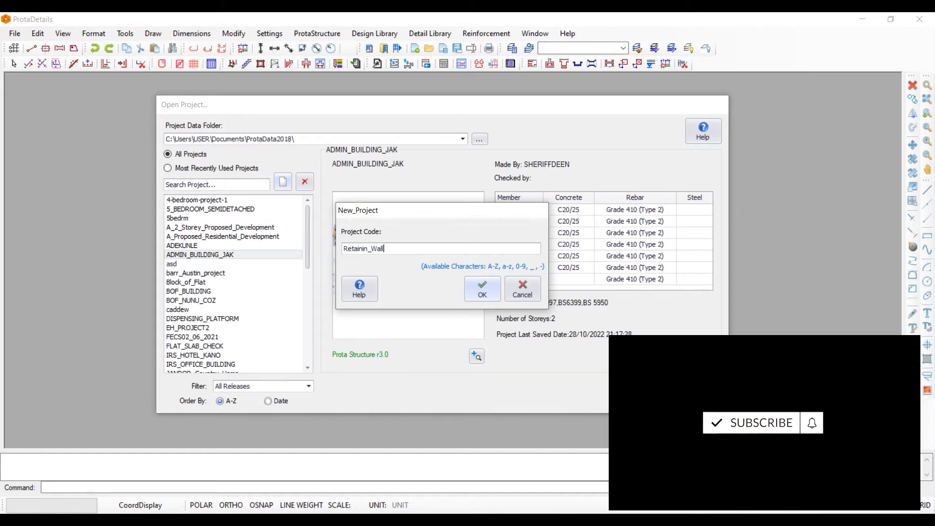
{"action": "left_click", "coordinate": [369, 248]}
{"action": "type", "text": "g"}
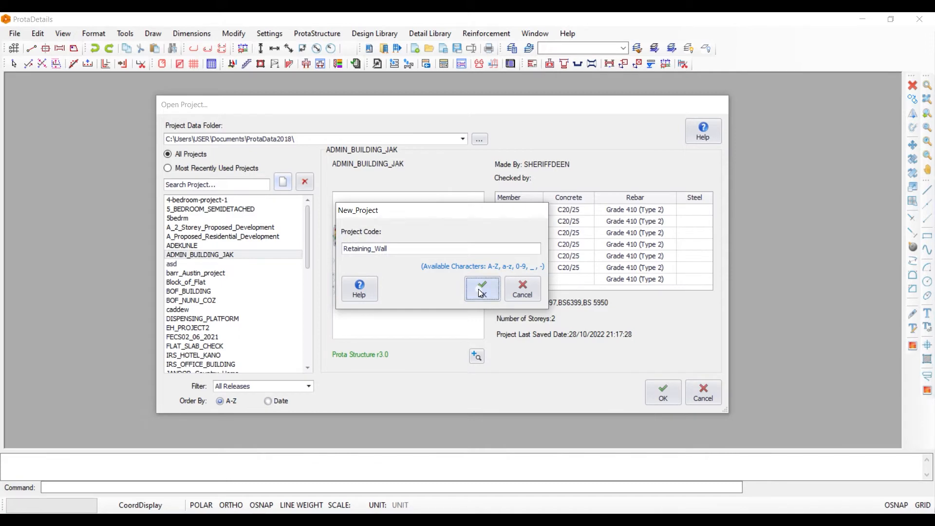
{"action": "left_click", "coordinate": [478, 289]}
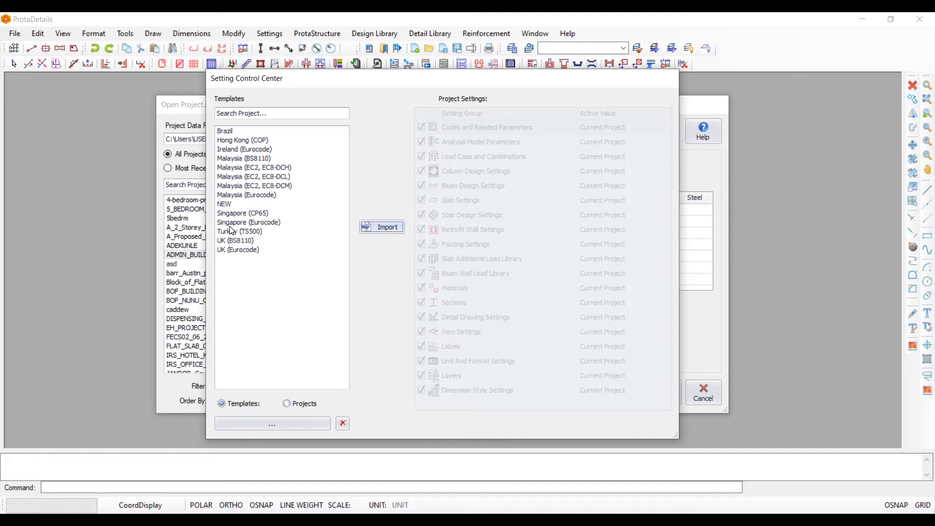
- Import the UK (Eurocode) template settings into the new project and dismiss the version message
{"action": "left_click", "coordinate": [288, 404]}
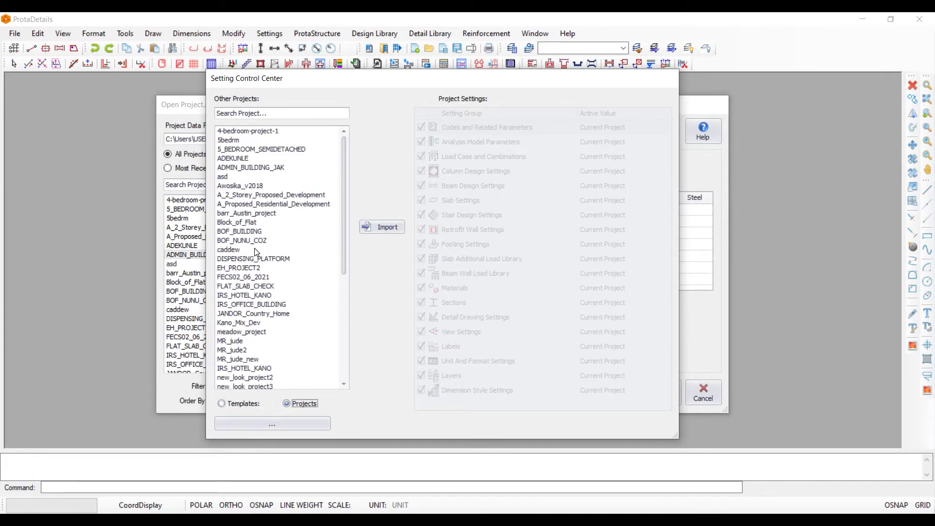
{"action": "left_click", "coordinate": [221, 404]}
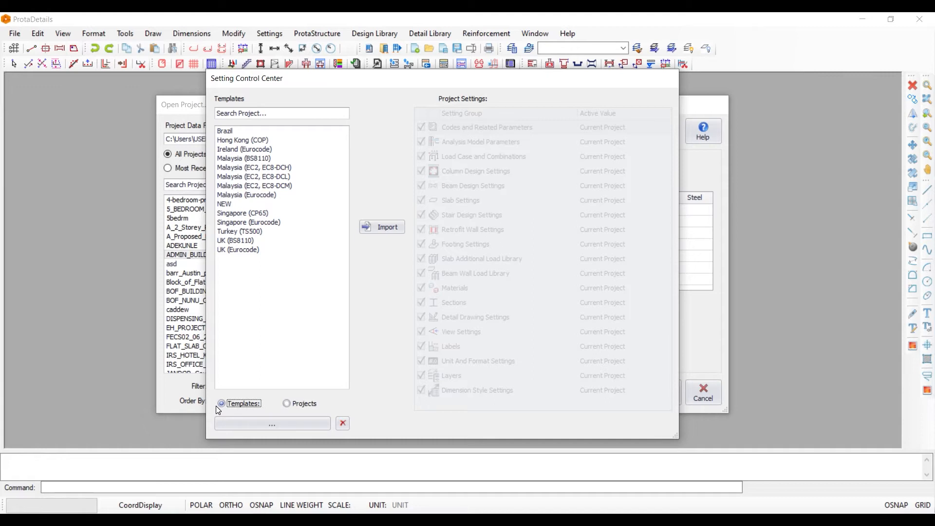
{"action": "left_click", "coordinate": [245, 251]}
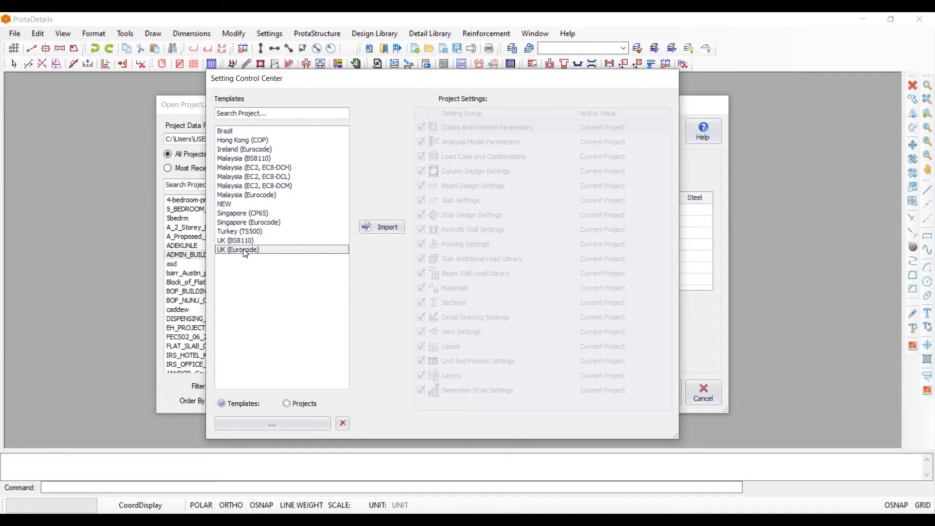
{"action": "left_click", "coordinate": [384, 229]}
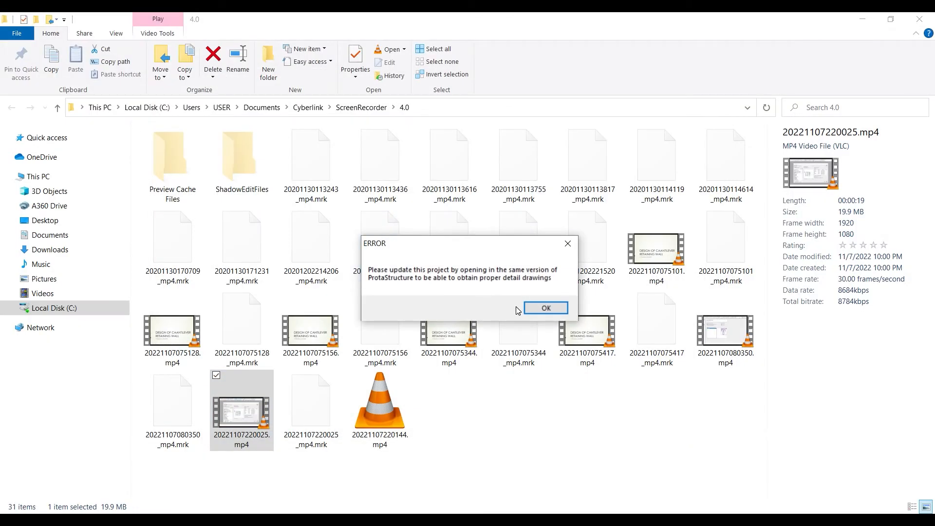
{"action": "left_click", "coordinate": [536, 309]}
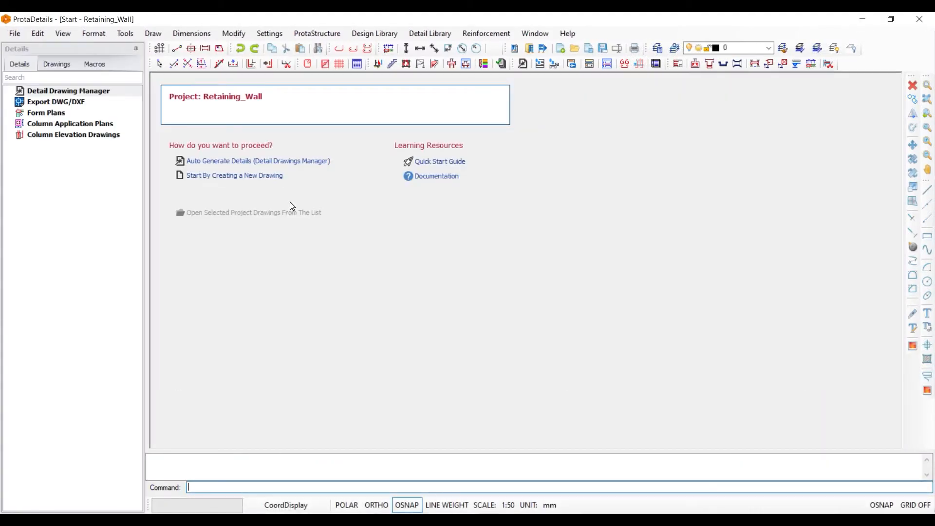
- Create a new drawing in the project and start a Cantilever Retaining Wall design from the design library
{"action": "left_click", "coordinate": [226, 176]}
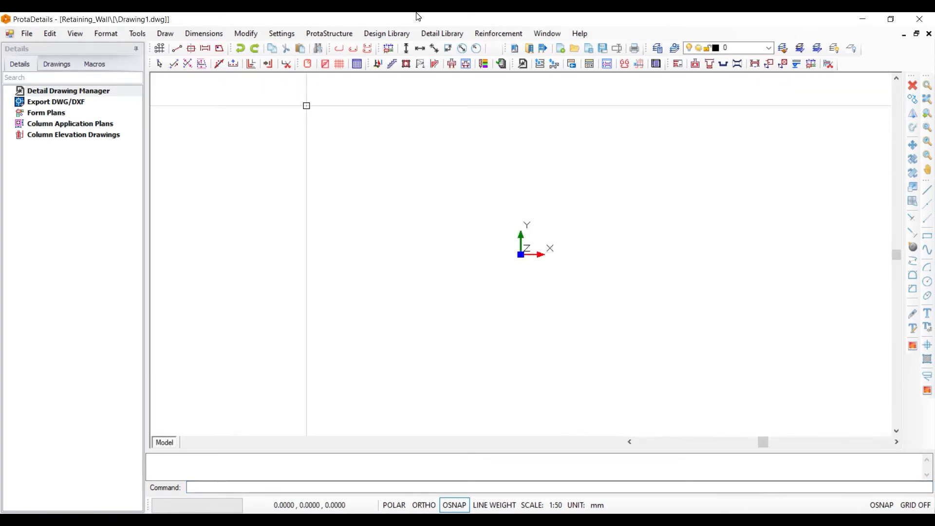
{"action": "left_click", "coordinate": [386, 35]}
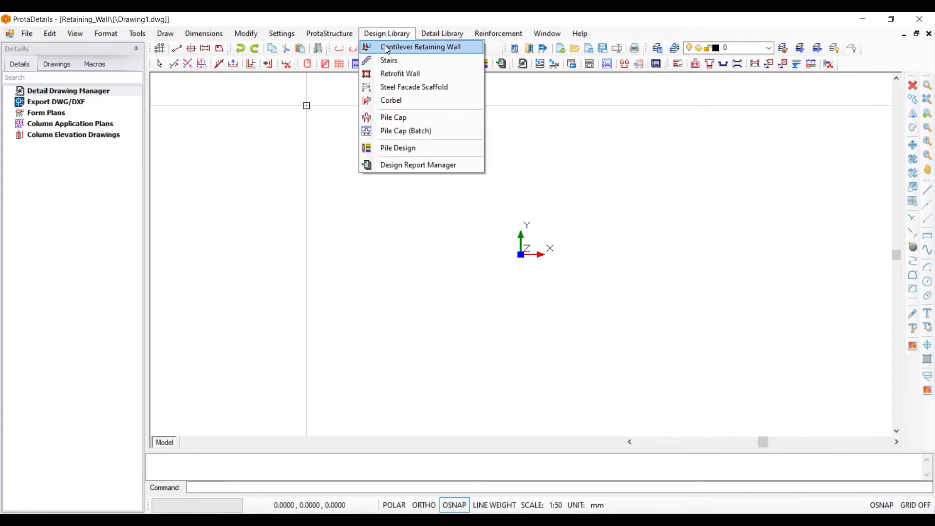
{"action": "left_click", "coordinate": [386, 46]}
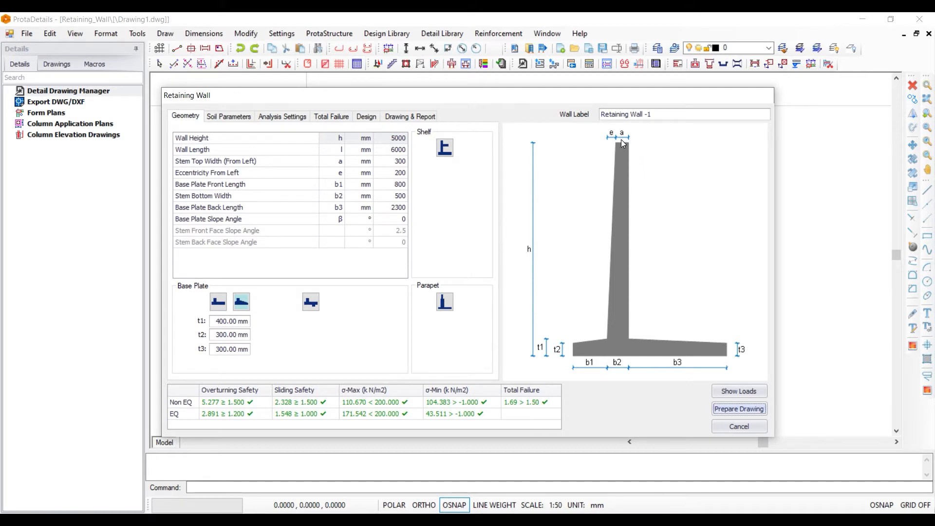
{"action": "left_click_drag", "start_coordinate": [439, 95], "coordinate": [469, 96]}
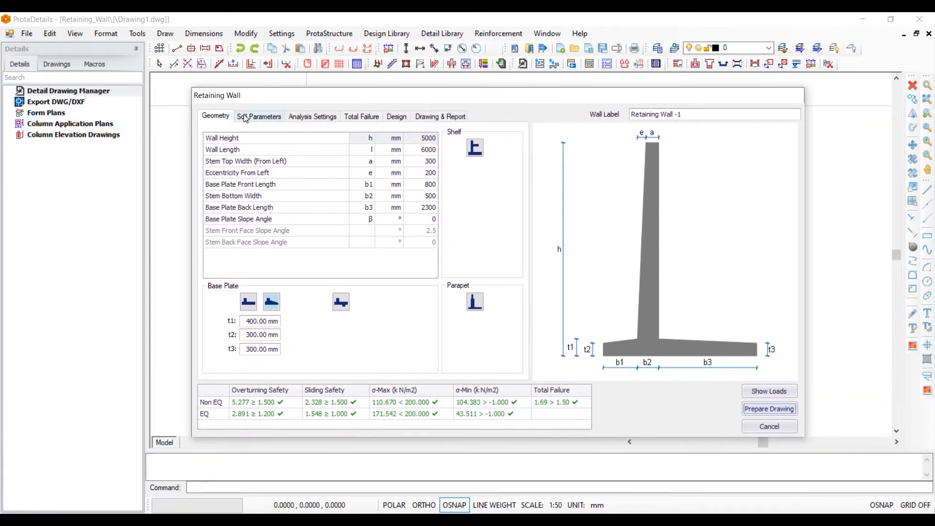
{"action": "mouse_move", "coordinate": [247, 93]}
{"action": "left_mouse_down"}
{"action": "mouse_move", "coordinate": [222, 92]}
{"action": "mouse_move", "coordinate": [247, 94]}
{"action": "left_mouse_up"}
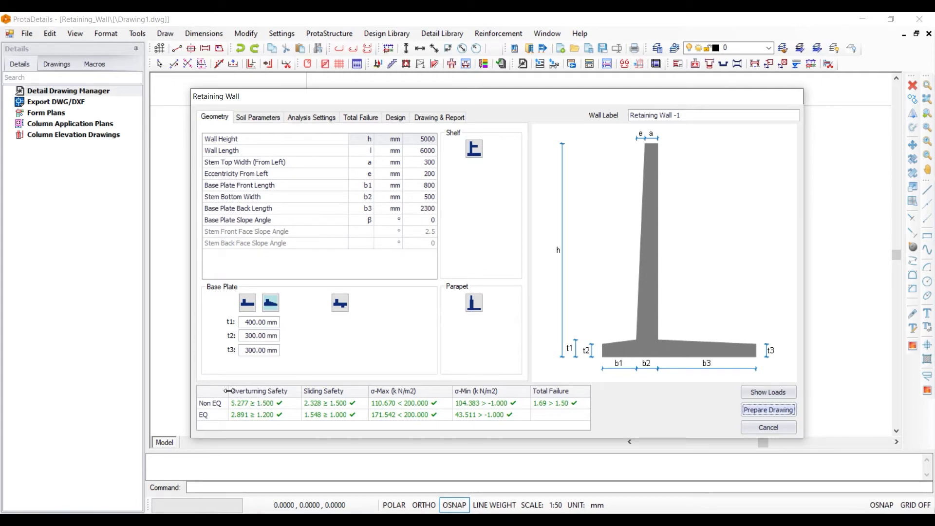
- Examine the overturning, sliding, bearing stress and total failure checks for the Non EQ and EQ cases
{"action": "mouse_move", "coordinate": [230, 392]}
{"action": "left_mouse_down"}
{"action": "mouse_move", "coordinate": [255, 392]}
{"action": "mouse_move", "coordinate": [230, 392]}
{"action": "left_mouse_up"}
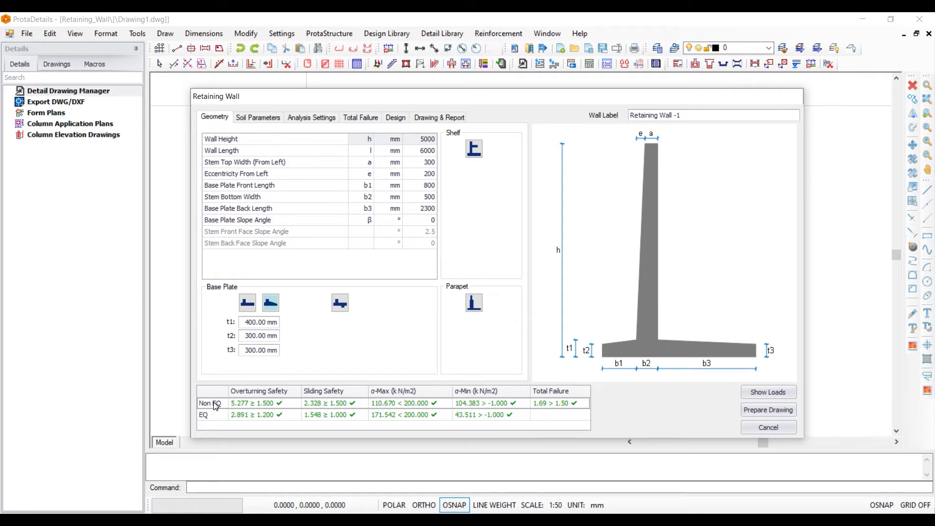
{"action": "left_click", "coordinate": [211, 416]}
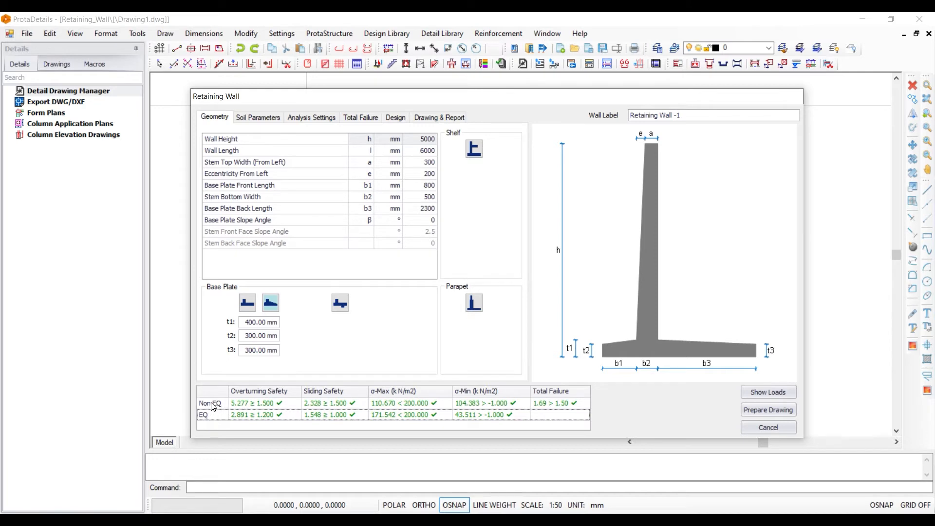
{"action": "left_click", "coordinate": [212, 404]}
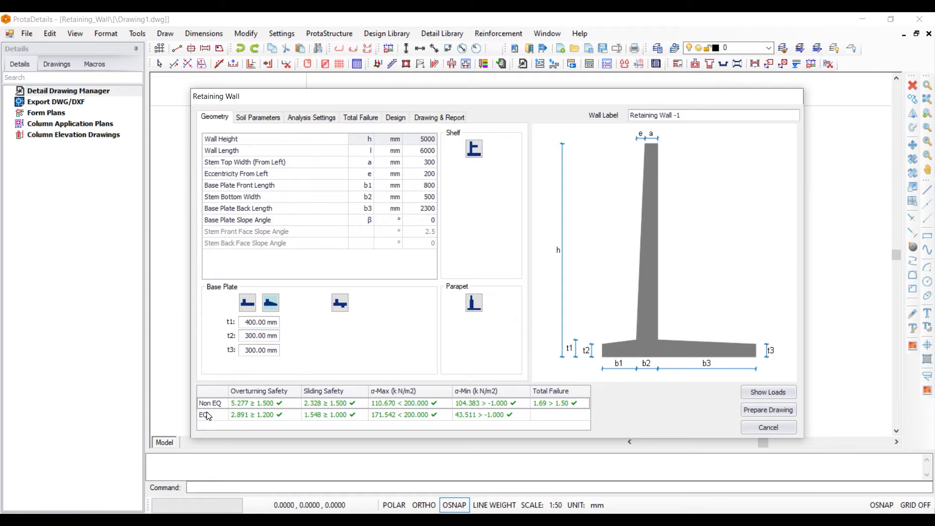
{"action": "left_click", "coordinate": [208, 416]}
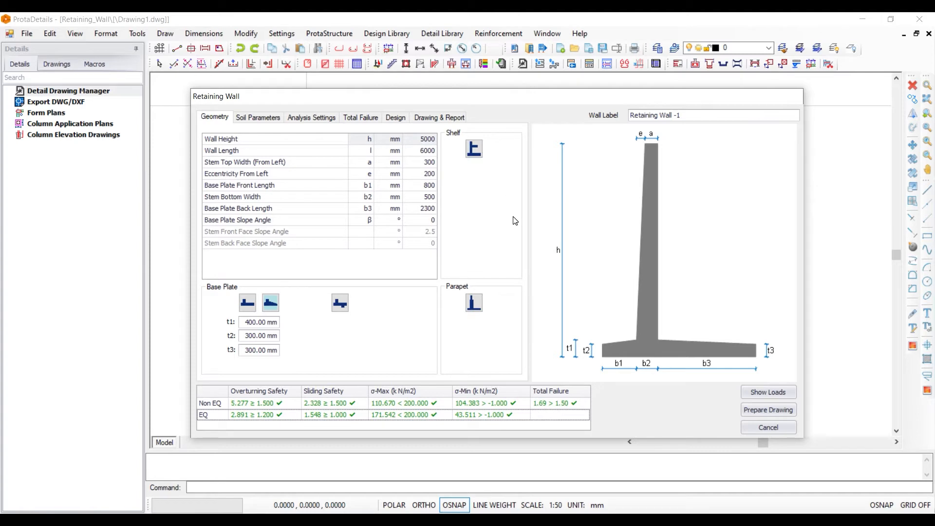
{"action": "left_click", "coordinate": [563, 356]}
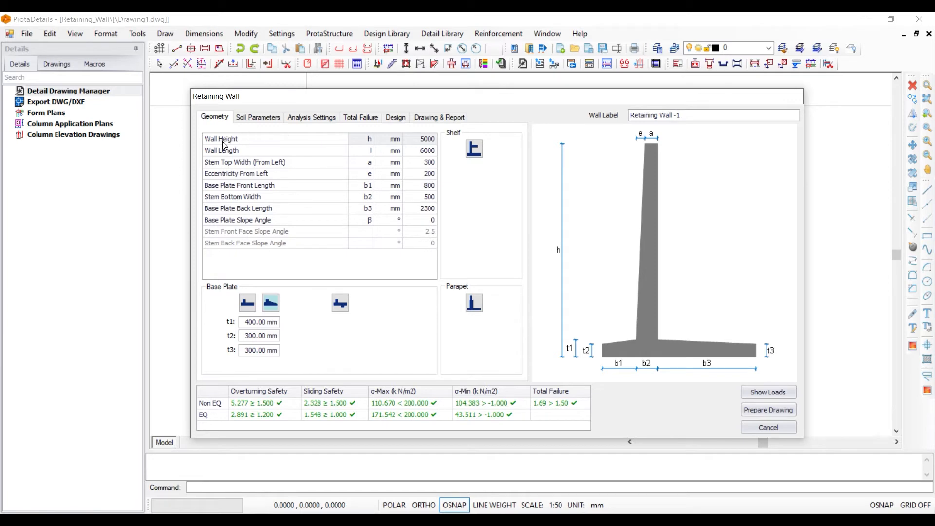
- Set the wall height to 2800 mm and decline proportionate values for the preliminary design
{"action": "left_click", "coordinate": [423, 139]}
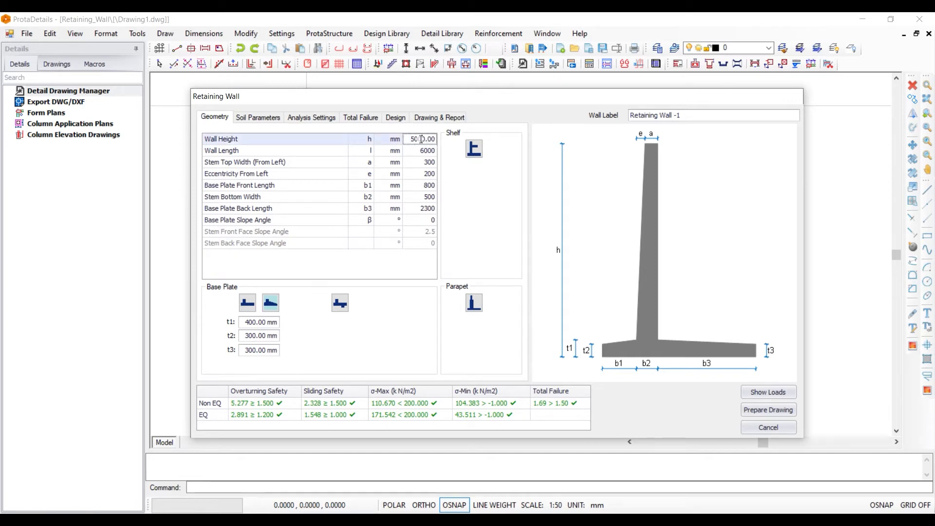
{"action": "double_click", "coordinate": [421, 139]}
{"action": "type", "text": "2800"}
{"action": "key", "text": "Return"}
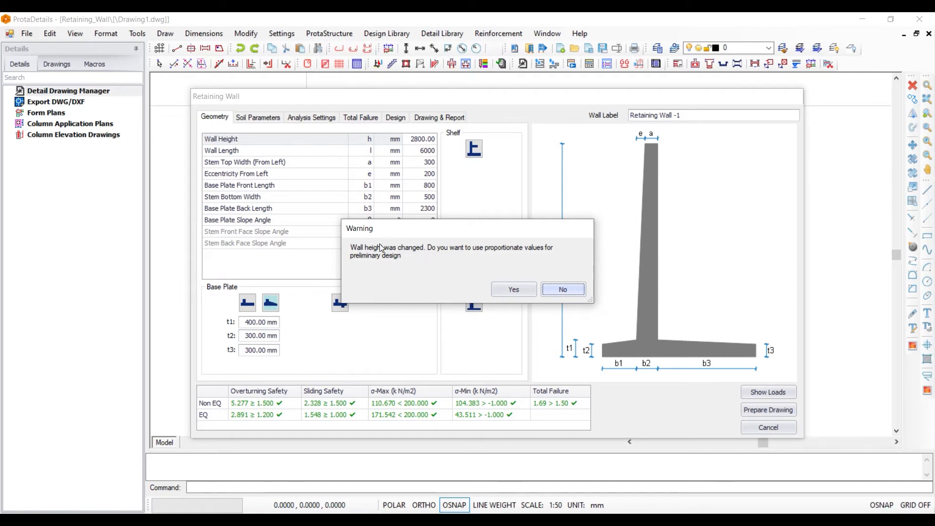
{"action": "left_click_drag", "start_coordinate": [437, 233], "coordinate": [410, 210]}
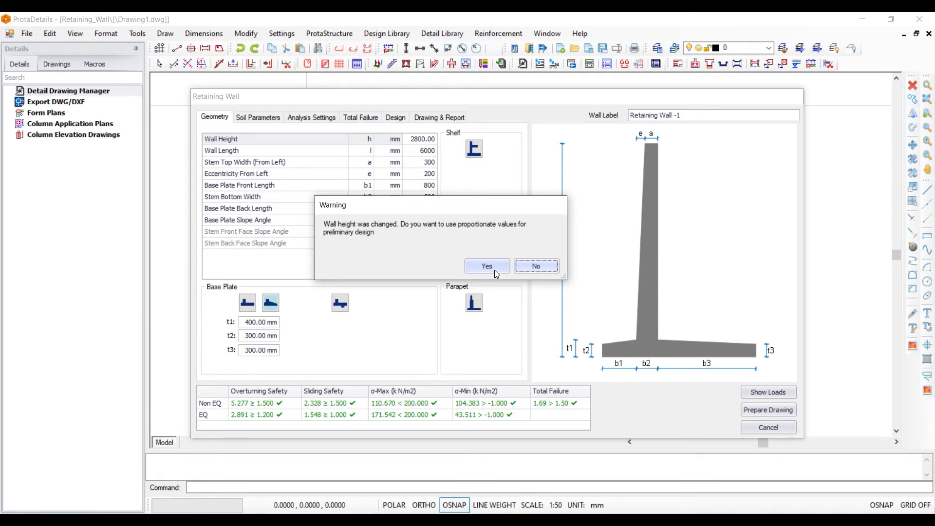
{"action": "left_click", "coordinate": [524, 266]}
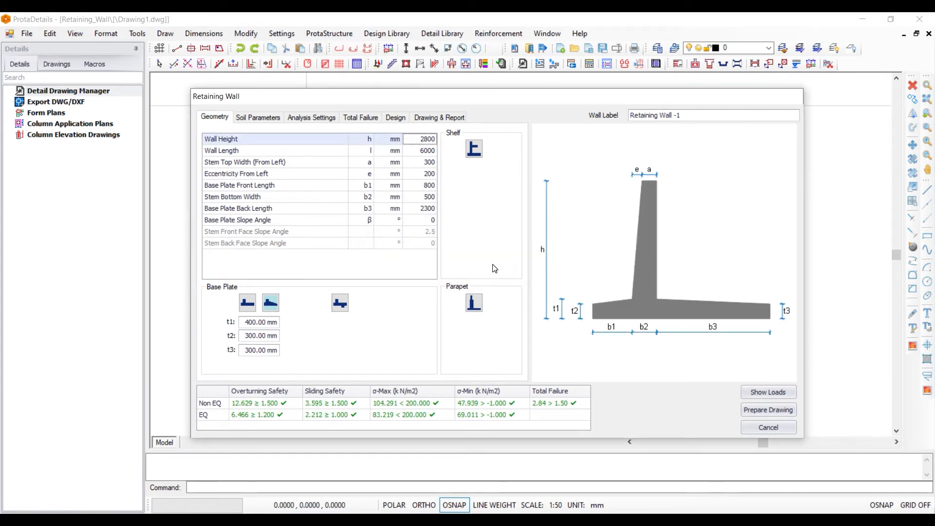
- Set the wall length to 10000 mm and the stem top width to 150 mm
{"action": "left_click", "coordinate": [424, 150]}
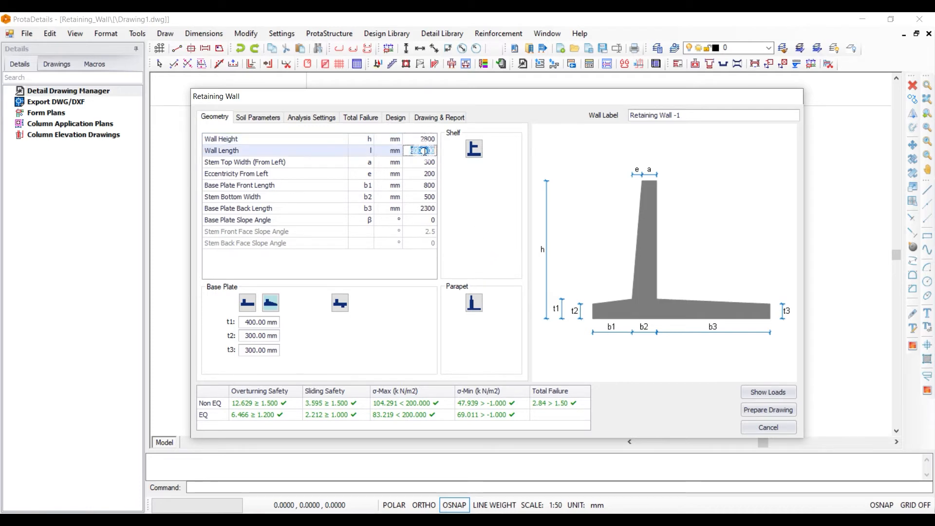
{"action": "type", "text": "10000"}
{"action": "left_click", "coordinate": [219, 162]}
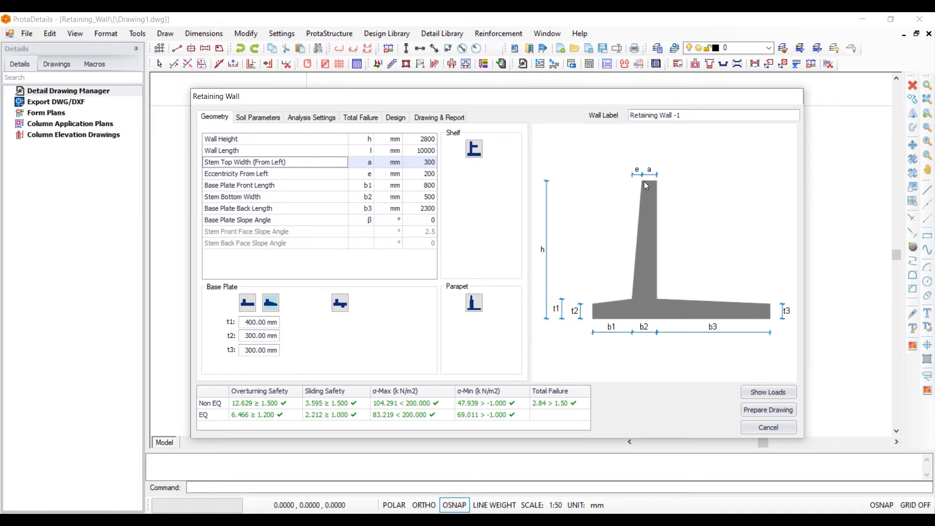
{"action": "double_click", "coordinate": [427, 162]}
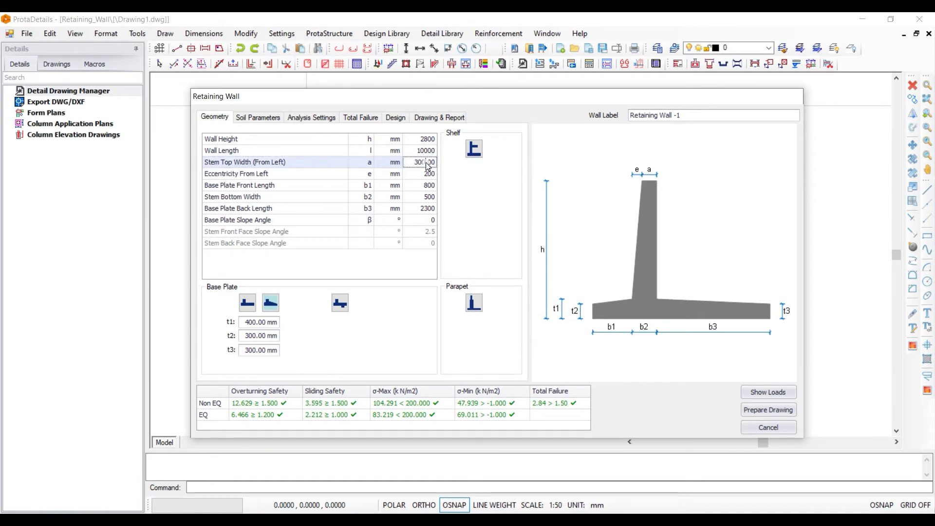
{"action": "type", "text": "125"}
{"action": "key", "text": "Return"}
- Set the stem's eccentricity from the left to 100 mm
{"action": "left_click", "coordinate": [243, 176]}
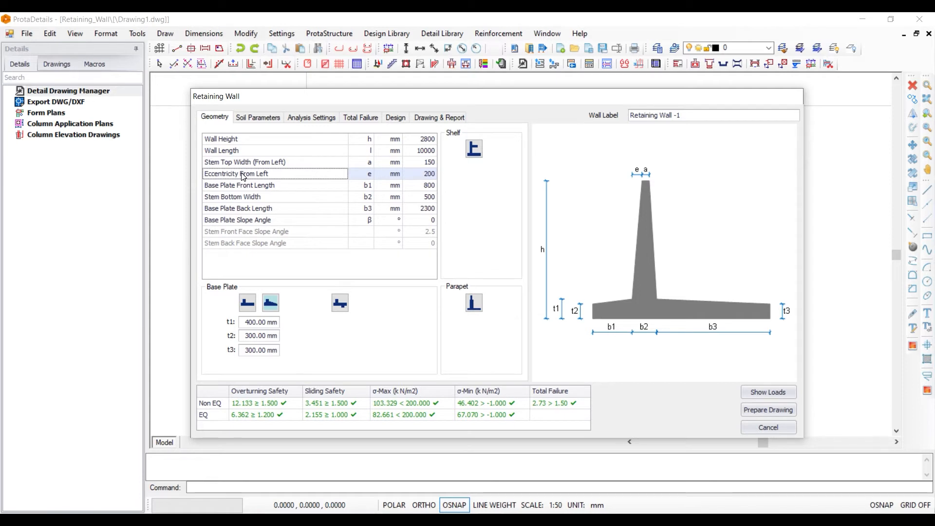
{"action": "left_click", "coordinate": [430, 174]}
{"action": "type", "text": "20.00"}
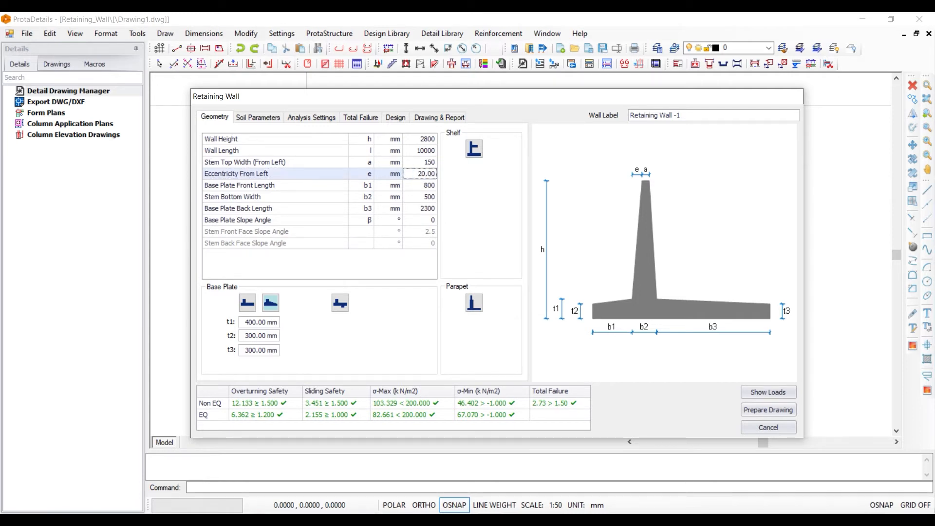
{"action": "left_click", "coordinate": [428, 185]}
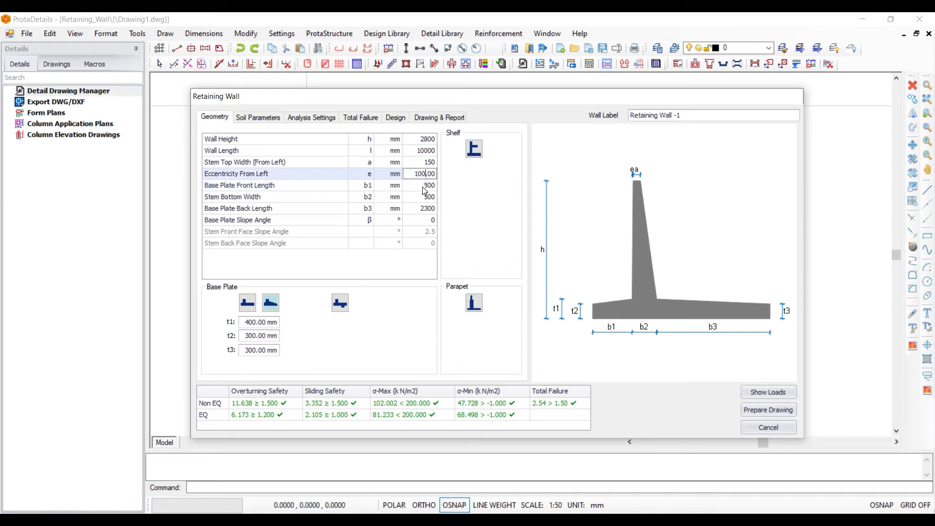
- Set the base plate front length b1 to 400 mm
{"action": "left_click", "coordinate": [422, 187]}
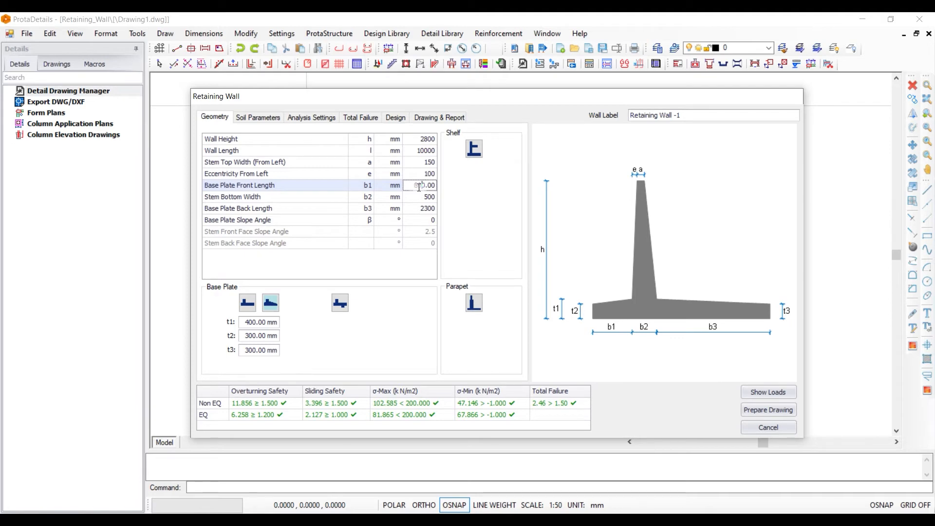
{"action": "double_click", "coordinate": [418, 186]}
{"action": "type", "text": "400"}
{"action": "left_click", "coordinate": [428, 197]}
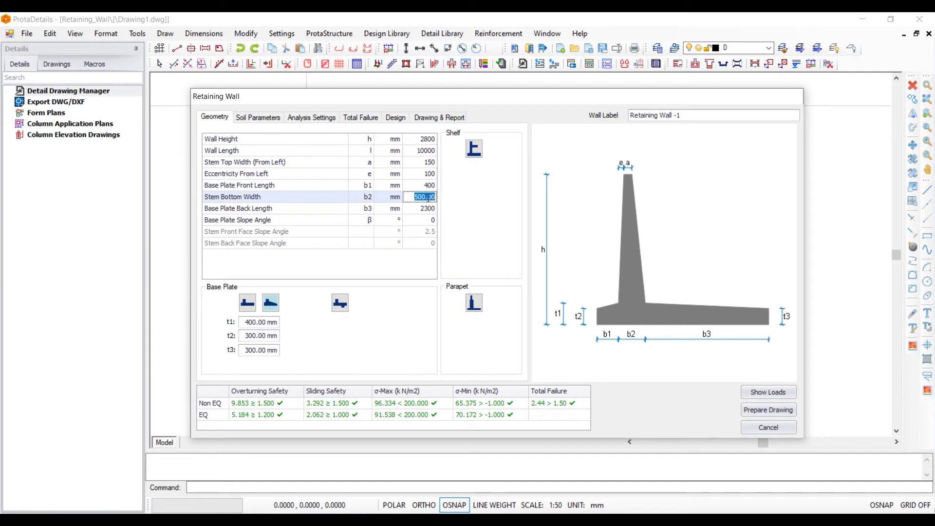
- Set the stem bottom width b2 to 200 mm
{"action": "type", "text": "230000"}
{"action": "left_click", "coordinate": [428, 210]}
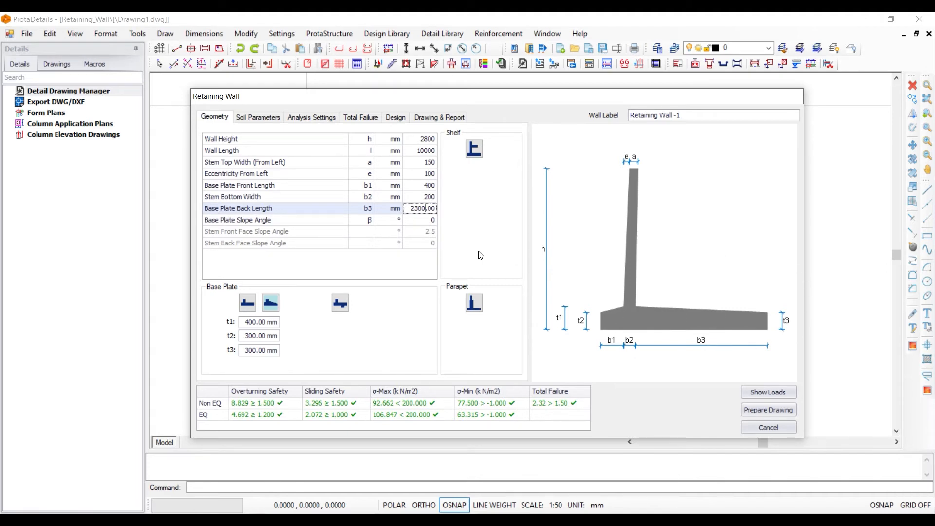
- Try a base plate back length b3 of 1000 mm
{"action": "double_click", "coordinate": [422, 209]}
{"action": "type", "text": "100.00"}
{"action": "key", "text": "Up"}
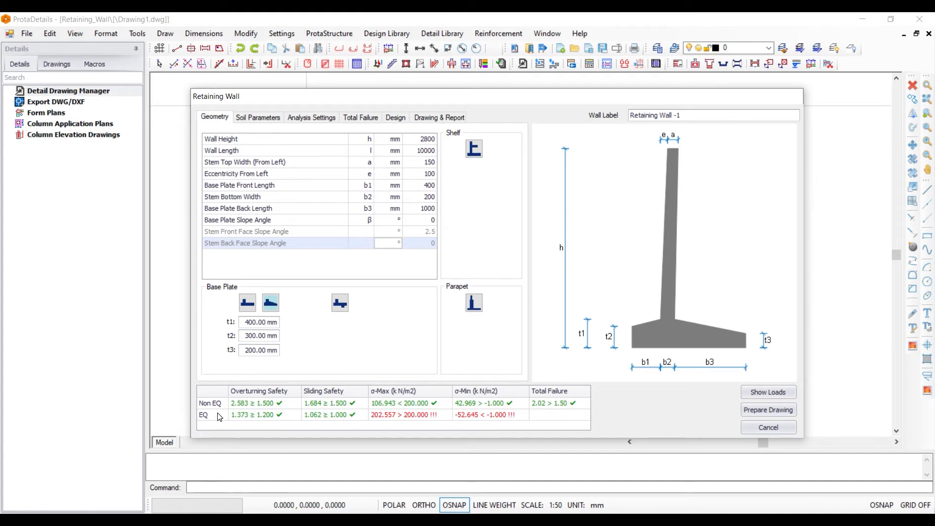
- Set the base plate back length b3 to 2000 mm
{"action": "left_click", "coordinate": [421, 209]}
{"action": "double_click", "coordinate": [421, 210]}
{"action": "type", "text": "2"}
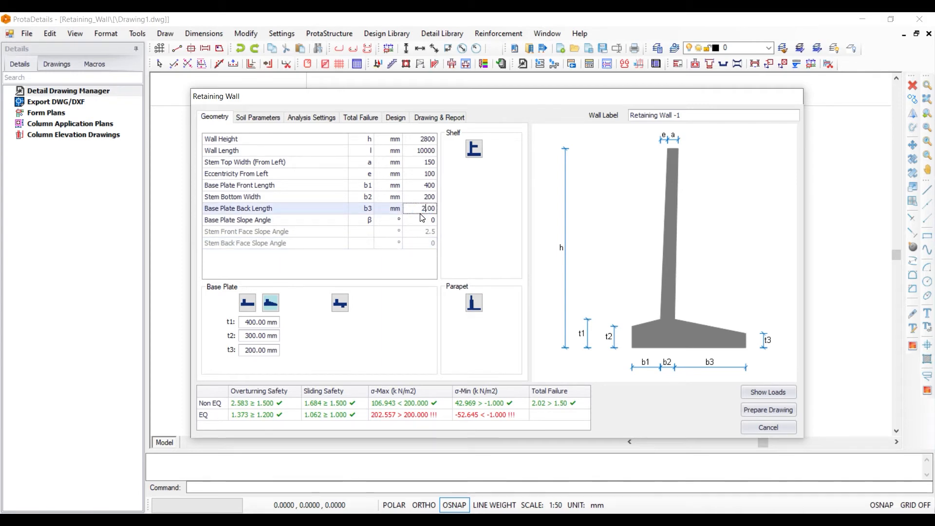
{"action": "type", "text": "000"}
{"action": "key", "text": "Up"}
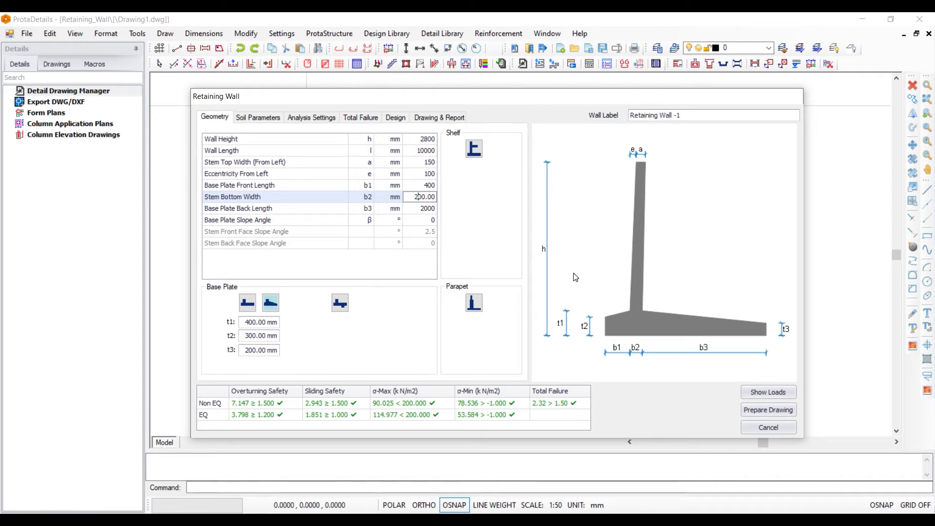
- Try a base plate slope angle of 15° and restore it to 0°
{"action": "left_click", "coordinate": [429, 220]}
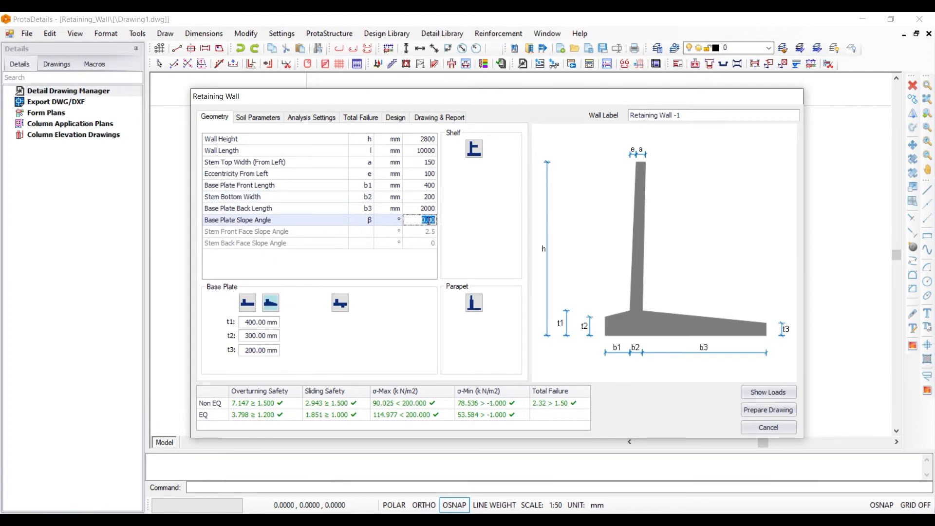
{"action": "type", "text": "1.00"}
{"action": "left_click", "coordinate": [430, 208]}
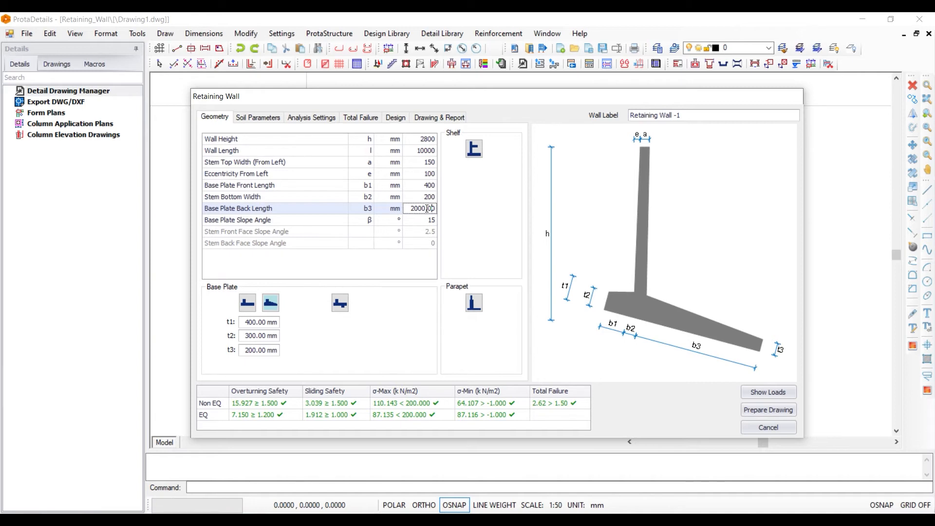
{"action": "left_click", "coordinate": [427, 220]}
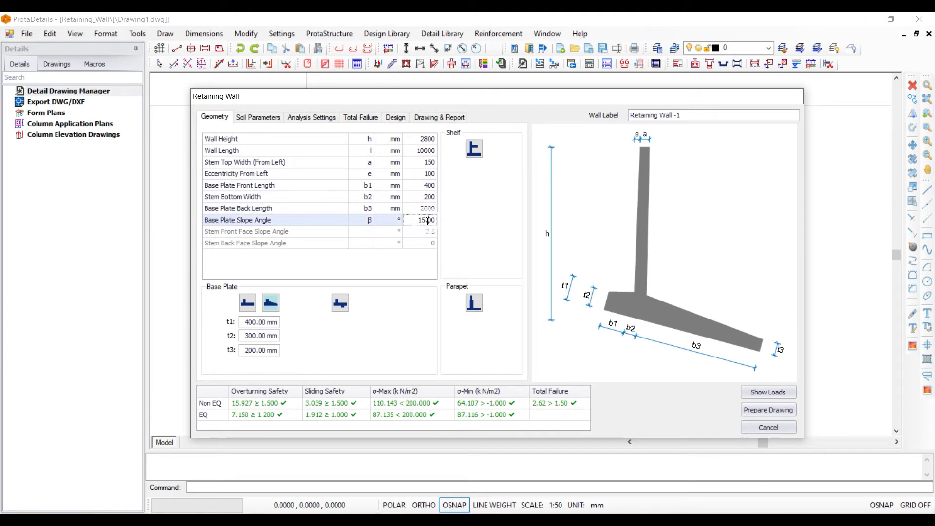
{"action": "left_click", "coordinate": [423, 235]}
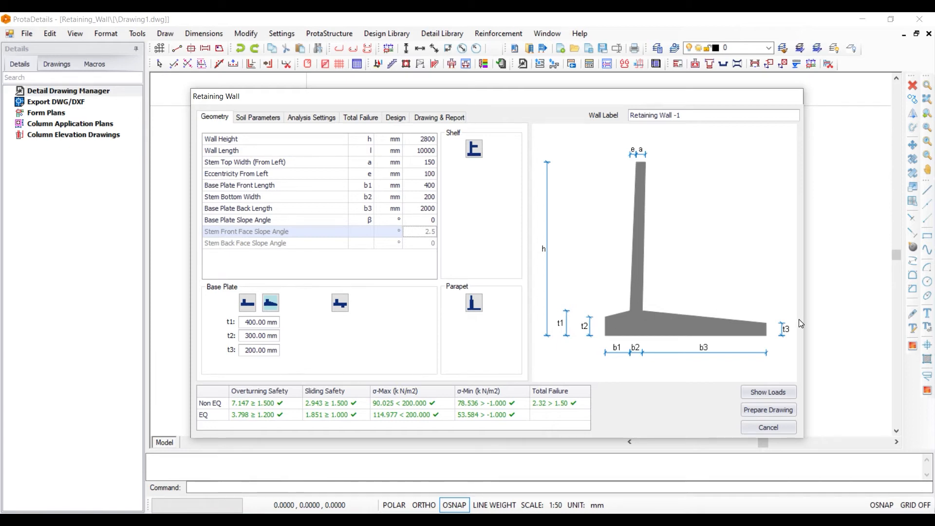
- Compare the wall section with a flat base plate against the tapered base plate
{"action": "left_click", "coordinate": [247, 302]}
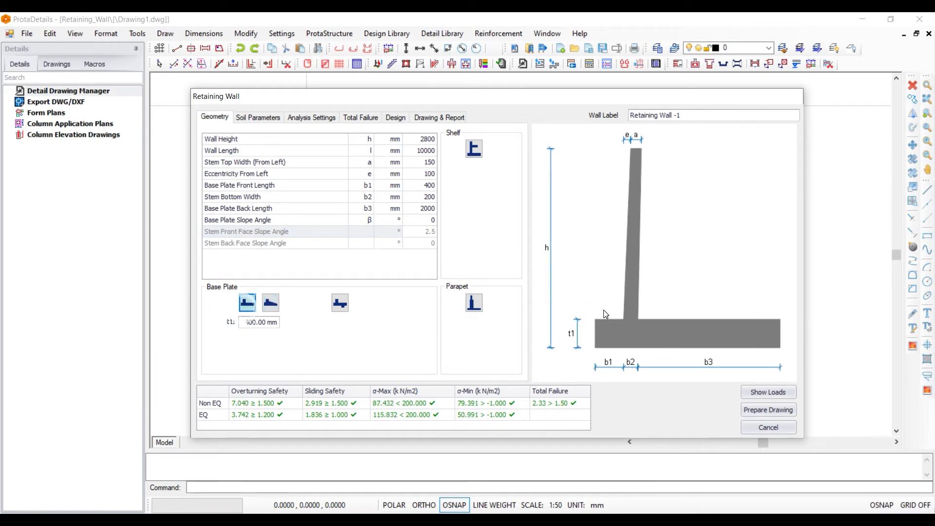
{"action": "left_click", "coordinate": [270, 303]}
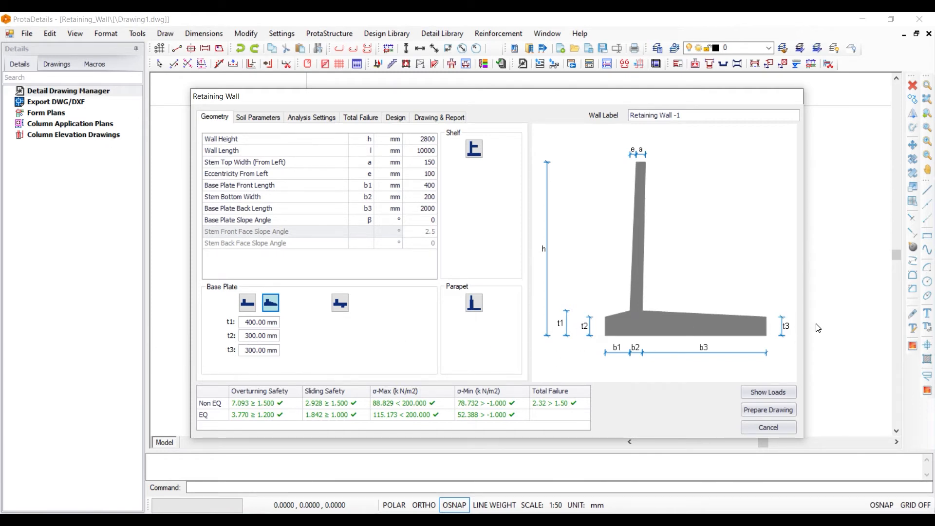
{"action": "left_click", "coordinate": [247, 302]}
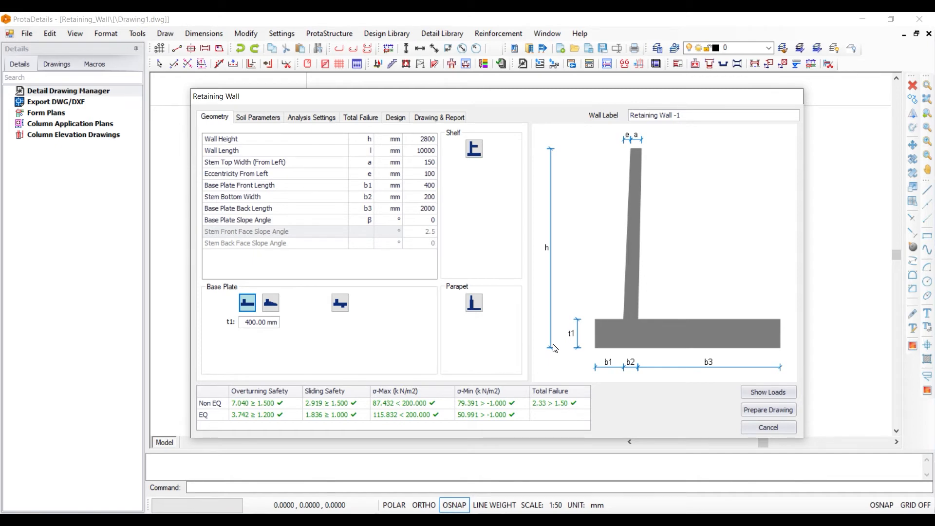
{"action": "left_click", "coordinate": [270, 304]}
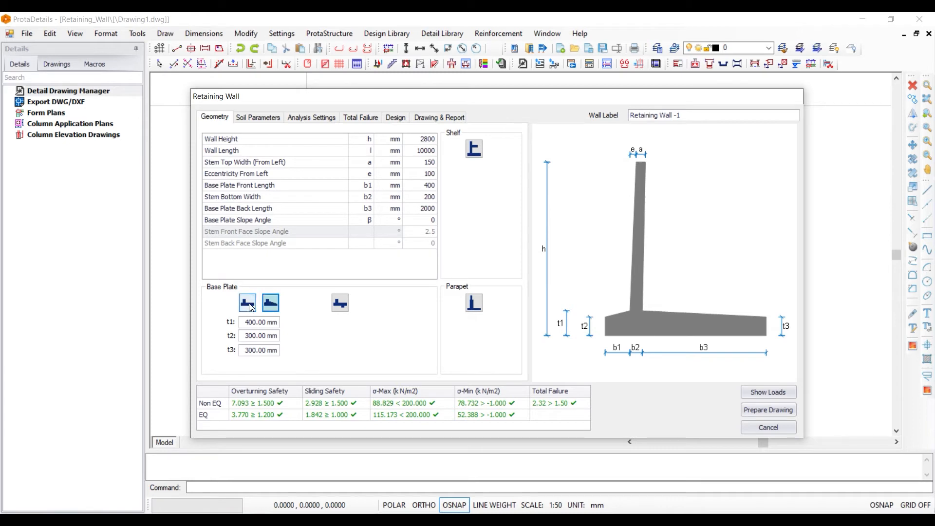
- Choose the flat base plate of uniform thickness and set its thickness t1 to 300 mm
{"action": "left_click", "coordinate": [247, 304]}
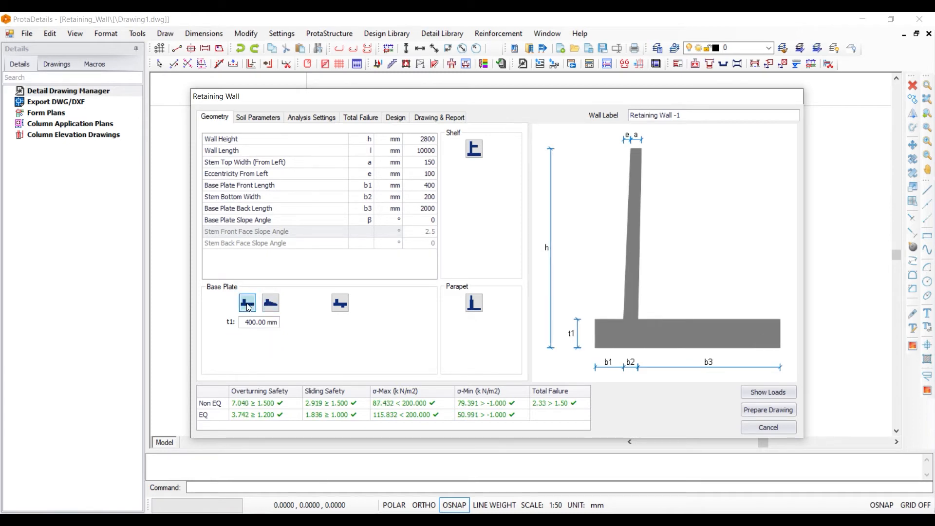
{"action": "double_click", "coordinate": [249, 322]}
{"action": "type", "text": "3"}
- Add a shear key beneath the base plate, comparing the wall with and without it
{"action": "left_click", "coordinate": [341, 308]}
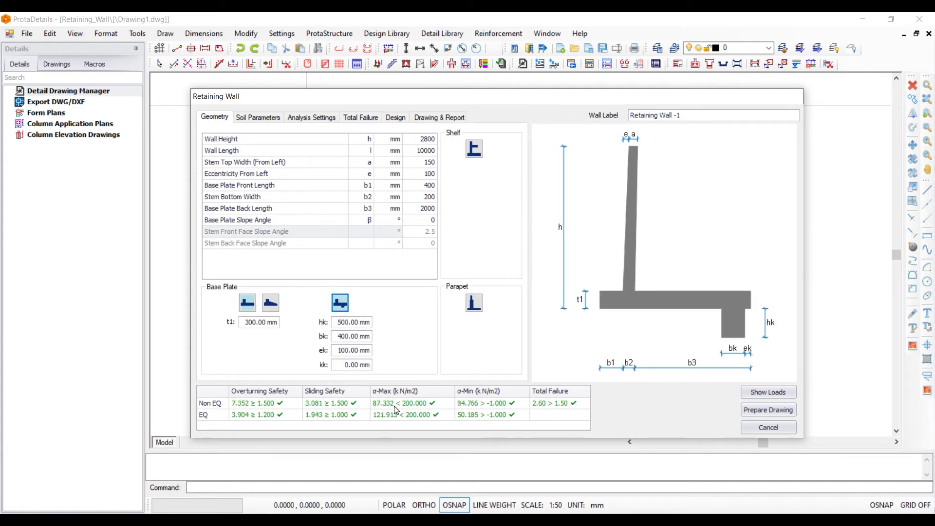
{"action": "left_click", "coordinate": [340, 304]}
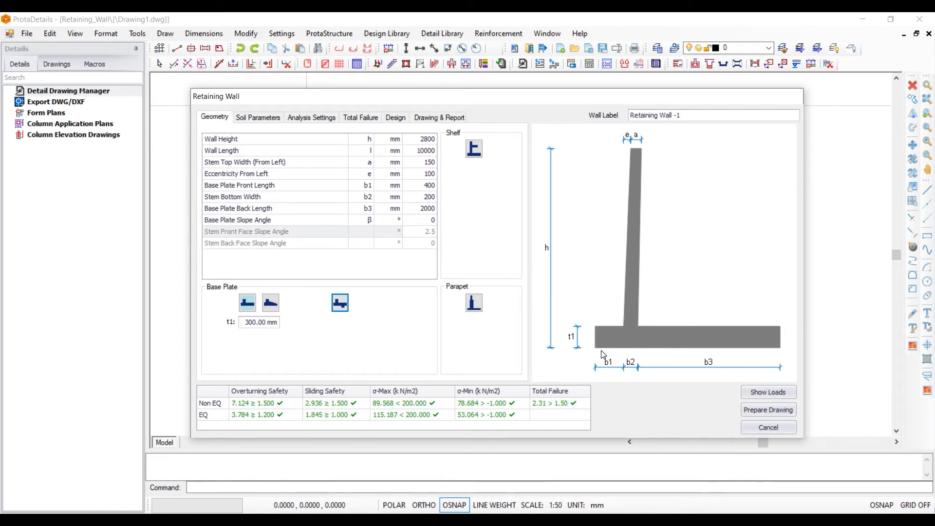
{"action": "left_click", "coordinate": [340, 305]}
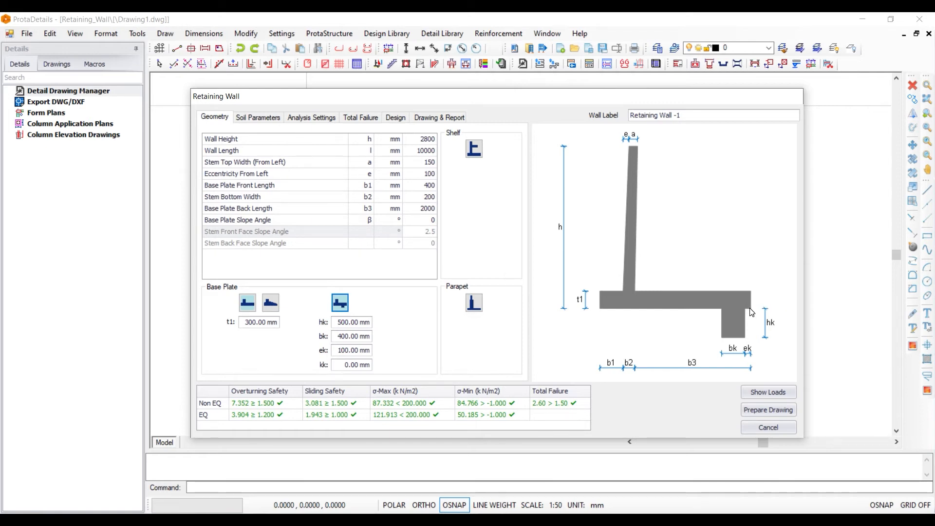
- Try kk values of 30 mm and 100 mm for the shear key, and remove the key from the base plate
{"action": "double_click", "coordinate": [346, 364]}
{"action": "type", "text": "30"}
{"action": "double_click", "coordinate": [352, 350]}
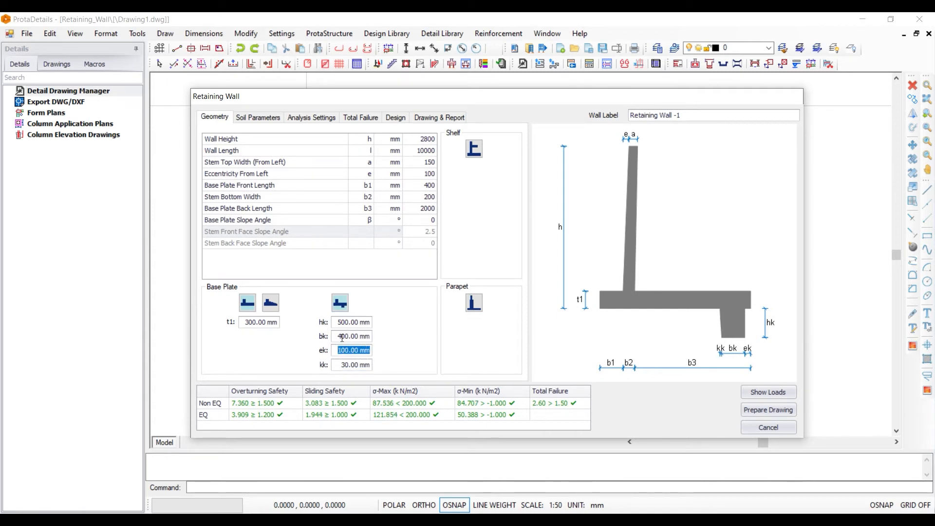
{"action": "double_click", "coordinate": [347, 365]}
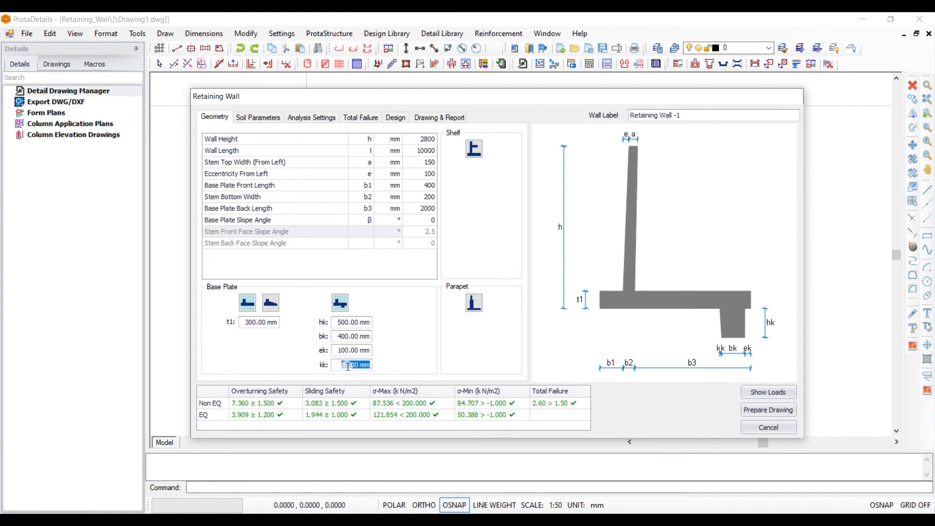
{"action": "type", "text": "10"}
{"action": "double_click", "coordinate": [353, 350]}
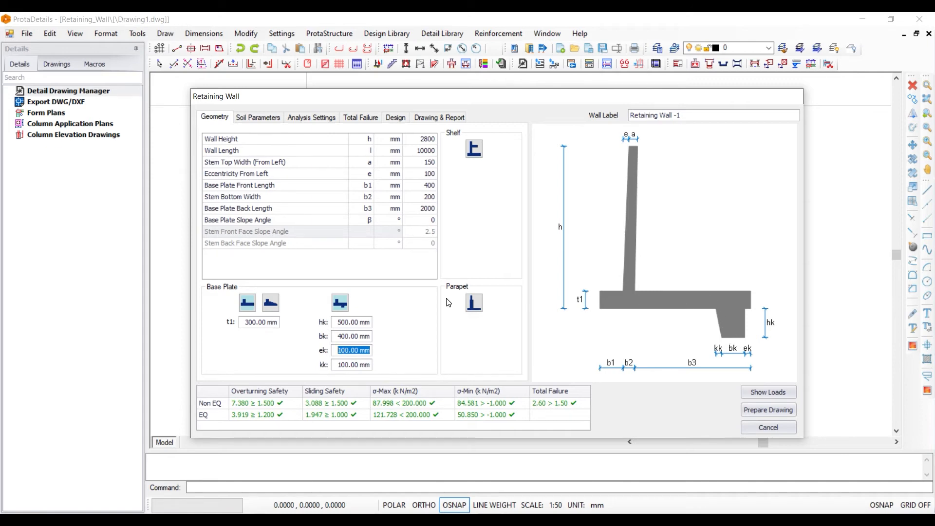
{"action": "left_click", "coordinate": [343, 305]}
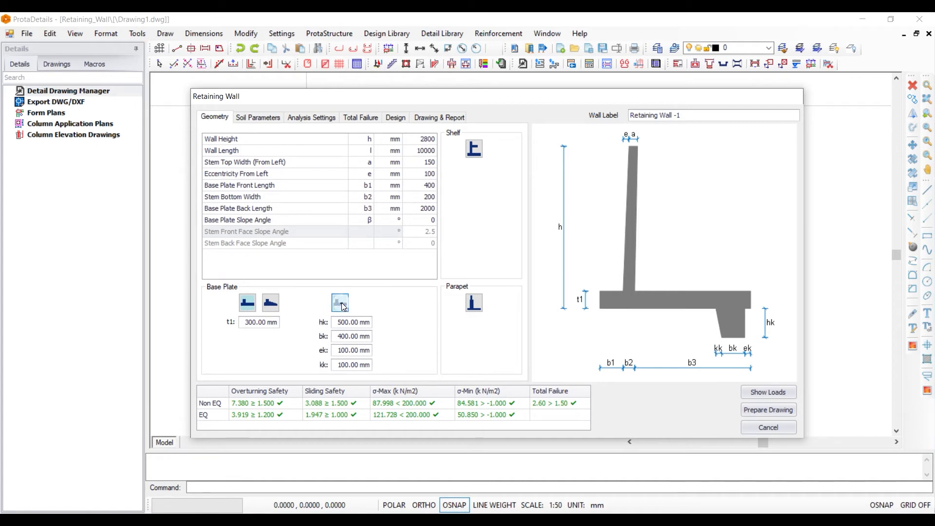
- Try a parapet on top of the stem and a shelf on its back face, removing each again
{"action": "left_click", "coordinate": [473, 304]}
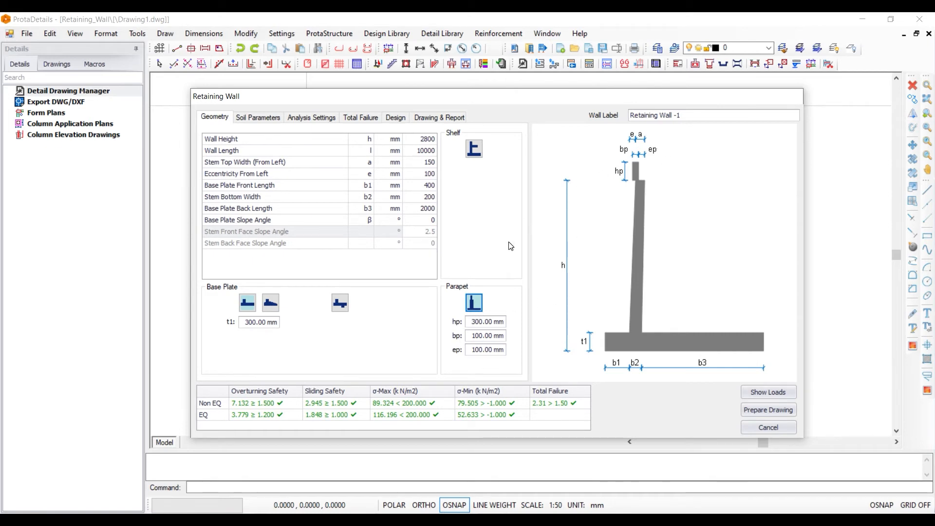
{"action": "left_click", "coordinate": [478, 304]}
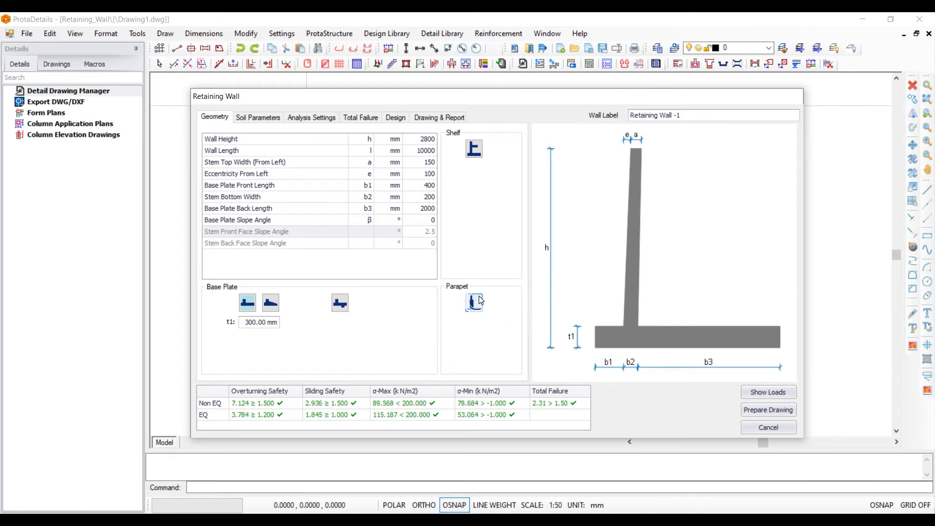
{"action": "left_click", "coordinate": [475, 149]}
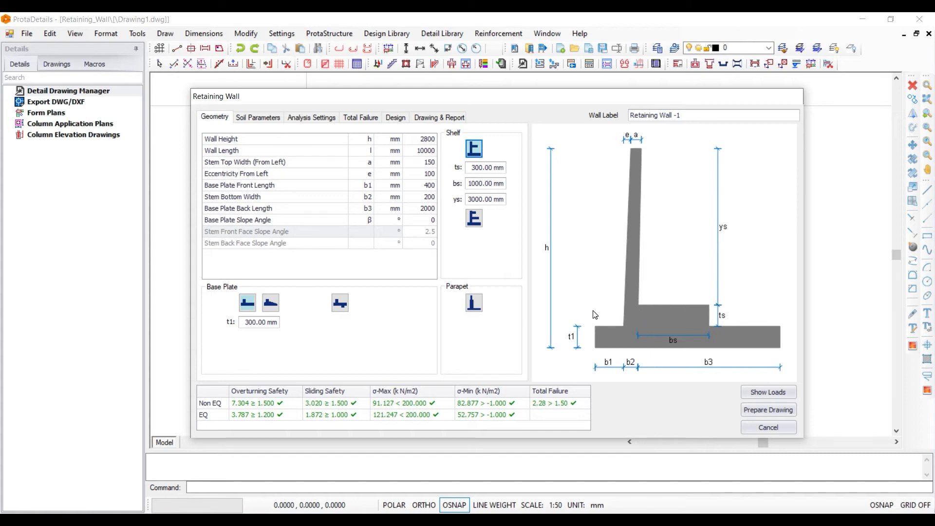
{"action": "double_click", "coordinate": [487, 168]}
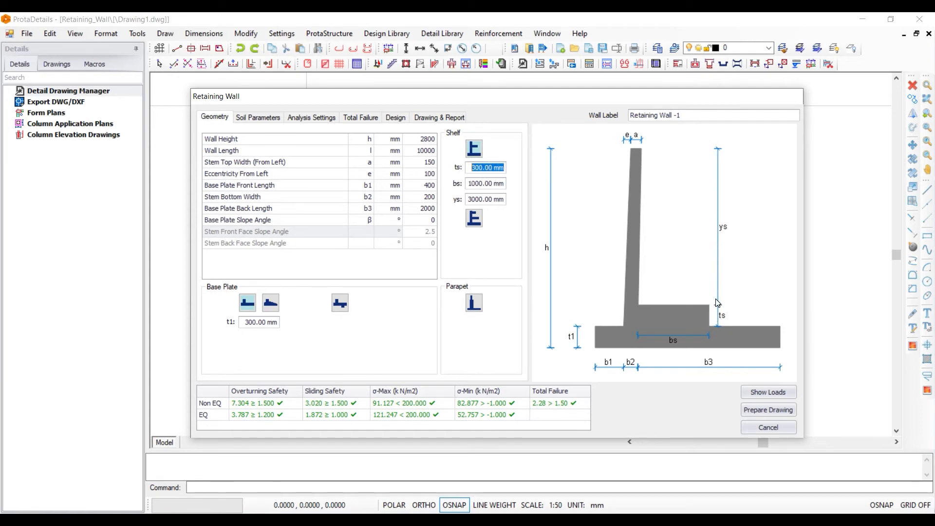
{"action": "left_click", "coordinate": [476, 181]}
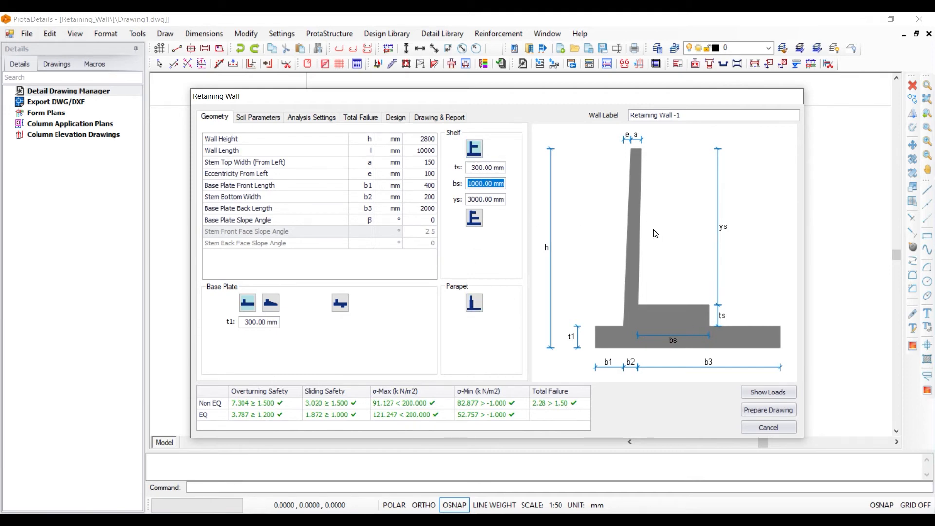
{"action": "left_click", "coordinate": [475, 149]}
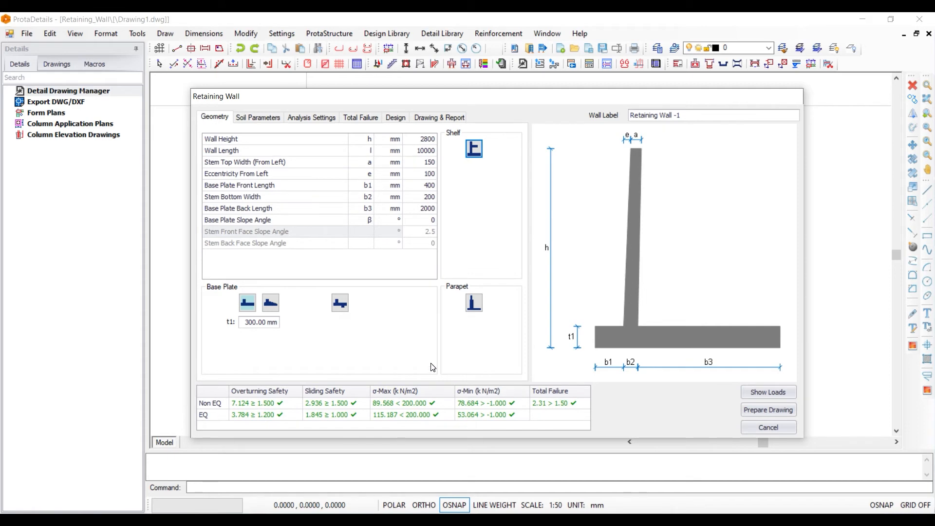
- Examine the soil parameters, including the cohesion of the three soils, the water table height and the soil bearing capacity
{"action": "left_click", "coordinate": [260, 121]}
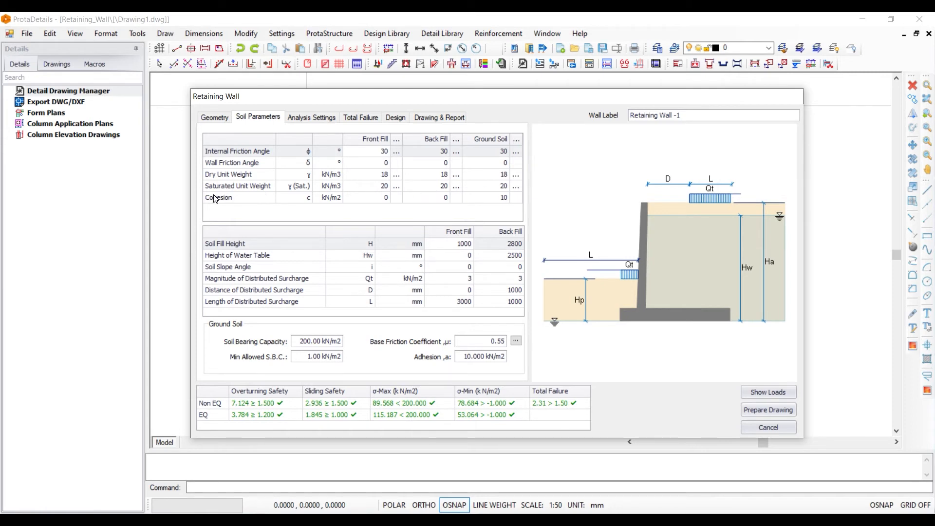
{"action": "left_click", "coordinate": [386, 198]}
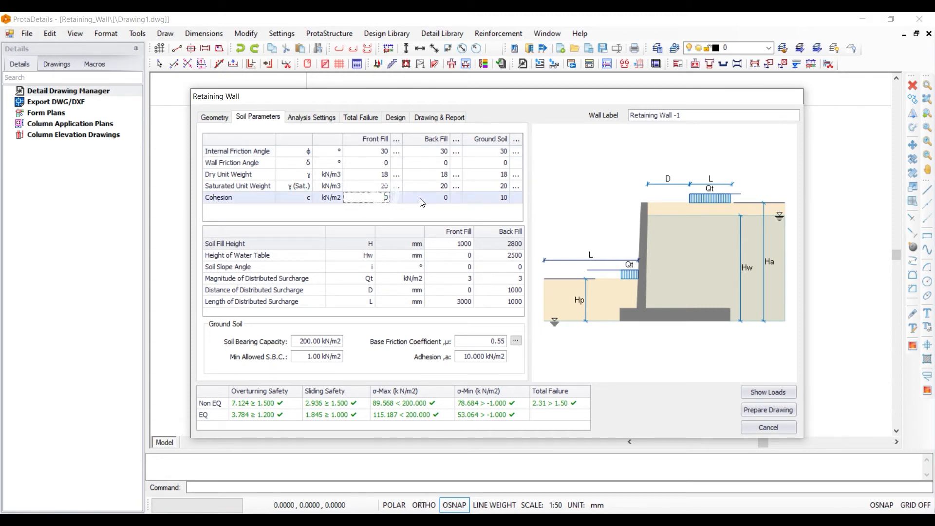
{"action": "left_click", "coordinate": [422, 202]}
{"action": "left_click", "coordinate": [493, 198]}
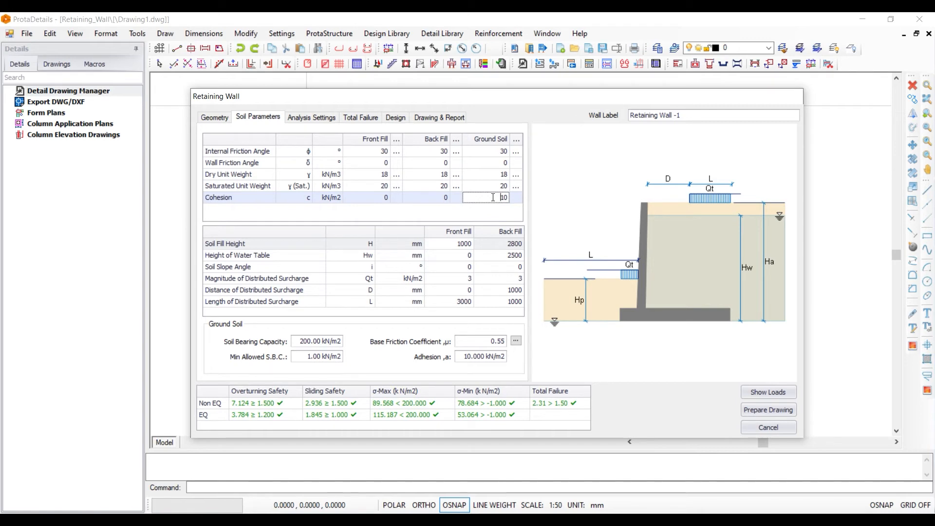
{"action": "left_click", "coordinate": [336, 255]}
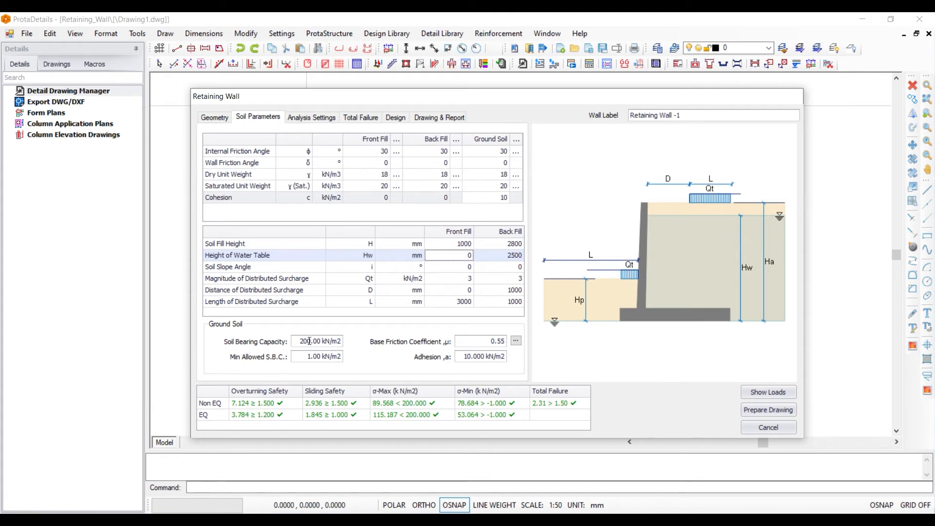
{"action": "left_click", "coordinate": [309, 341]}
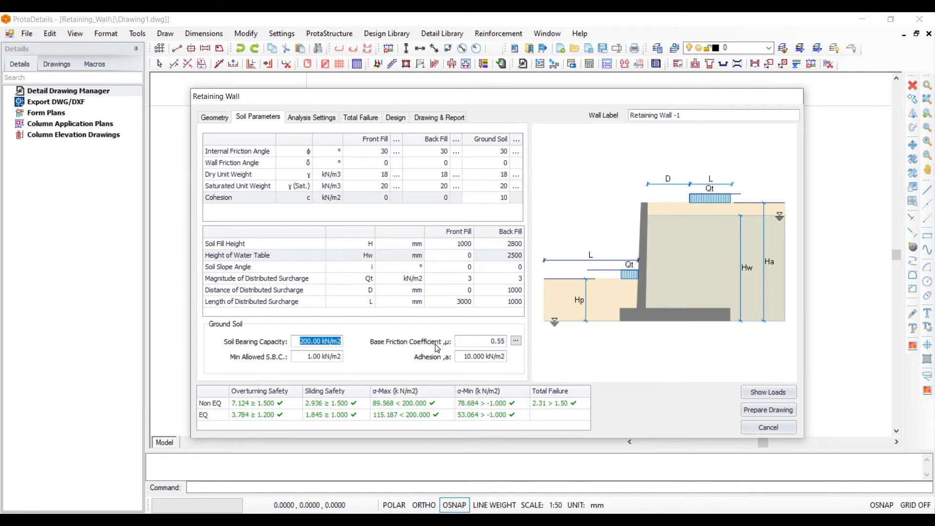
- Set the base friction coefficient to 0.45 by choosing the soil type "Silty sand or gravel with low permeability"
{"action": "left_click", "coordinate": [487, 345]}
{"action": "left_click", "coordinate": [515, 340]}
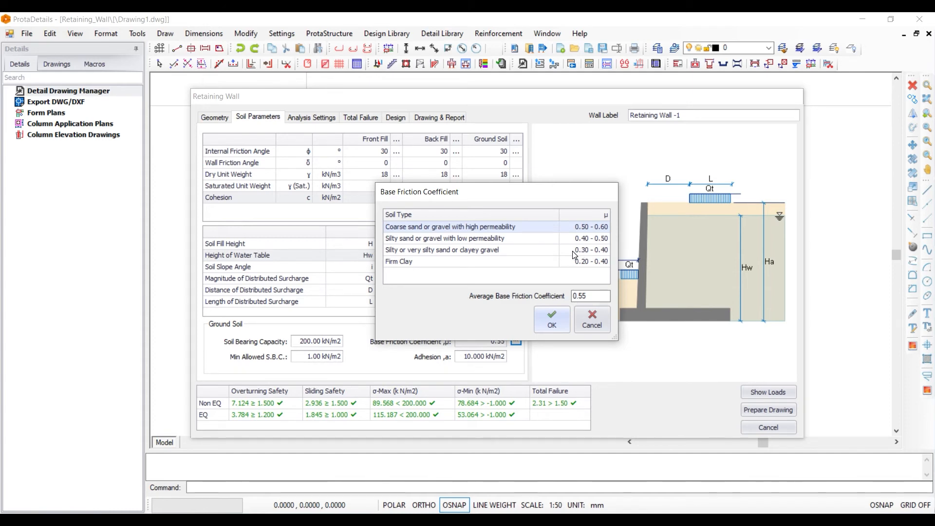
{"action": "left_click", "coordinate": [465, 241]}
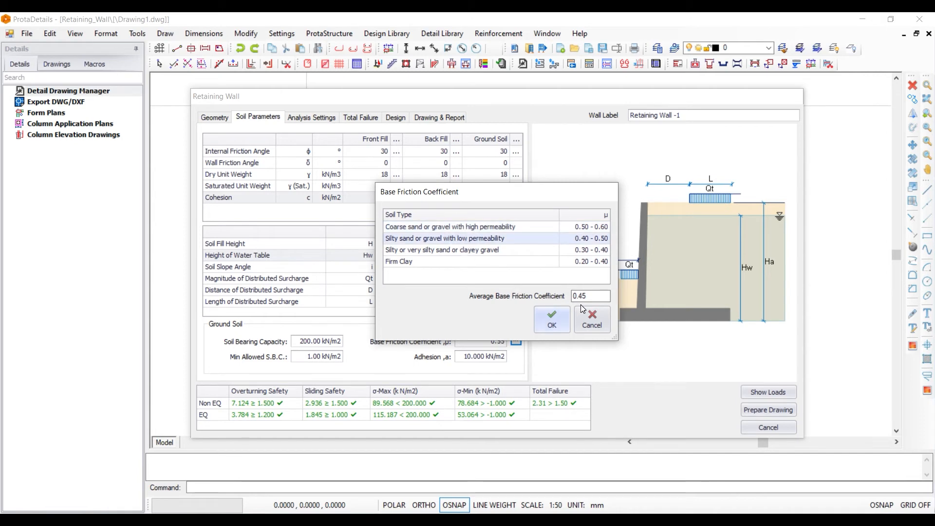
{"action": "left_click", "coordinate": [552, 320]}
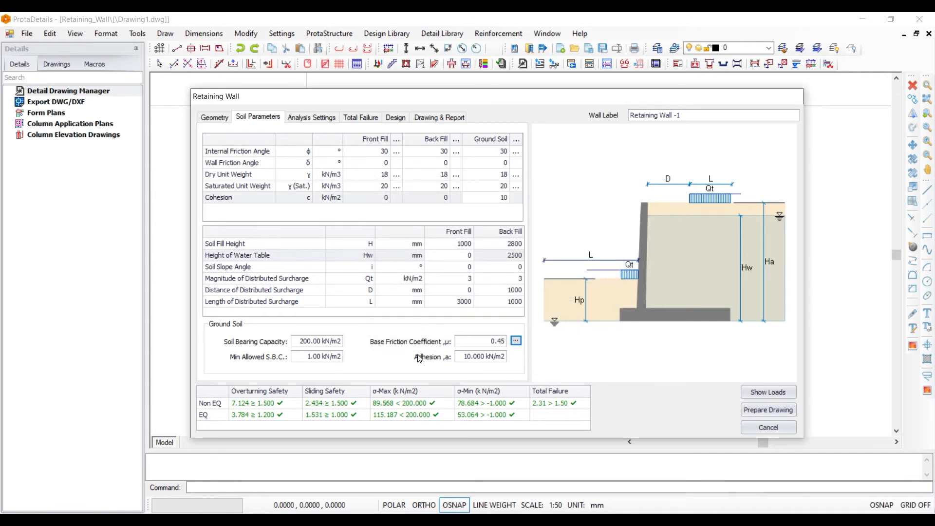
- Review the wall's analysis settings, including the seismic parameters, safety factors and included load effects
{"action": "left_click", "coordinate": [319, 118]}
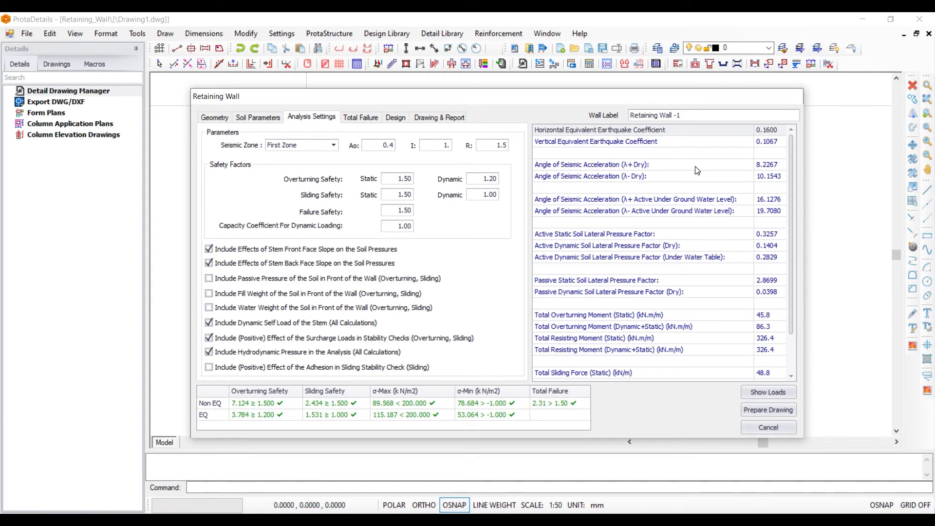
- Examine the wall's calculated earthquake coefficients, seismic angles, lateral soil pressure factors, and static and dynamic overturning and resisting moments
{"action": "left_click", "coordinate": [535, 144]}
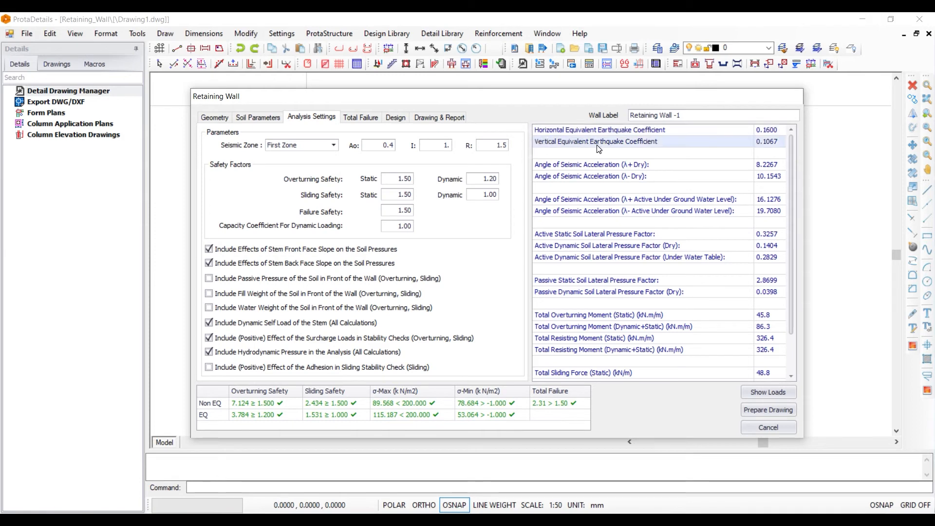
{"action": "left_click", "coordinate": [549, 167]}
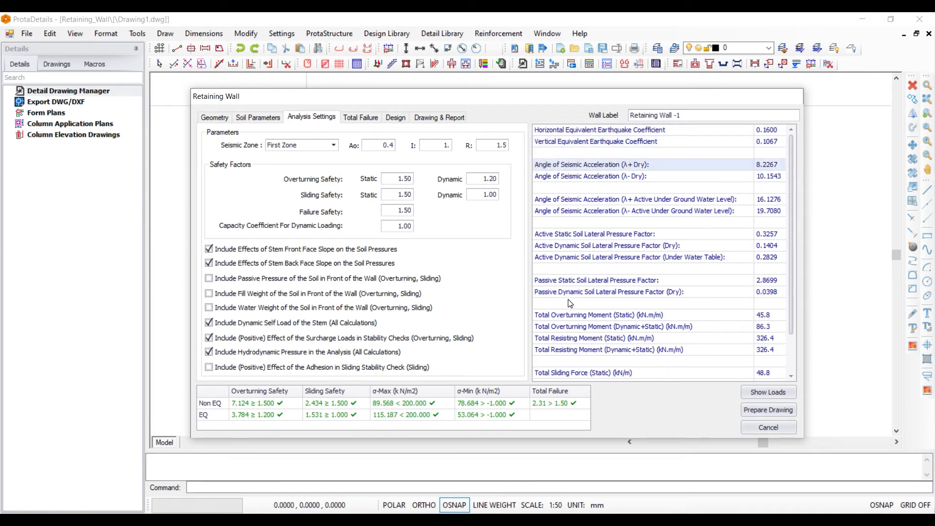
{"action": "left_click", "coordinate": [572, 281]}
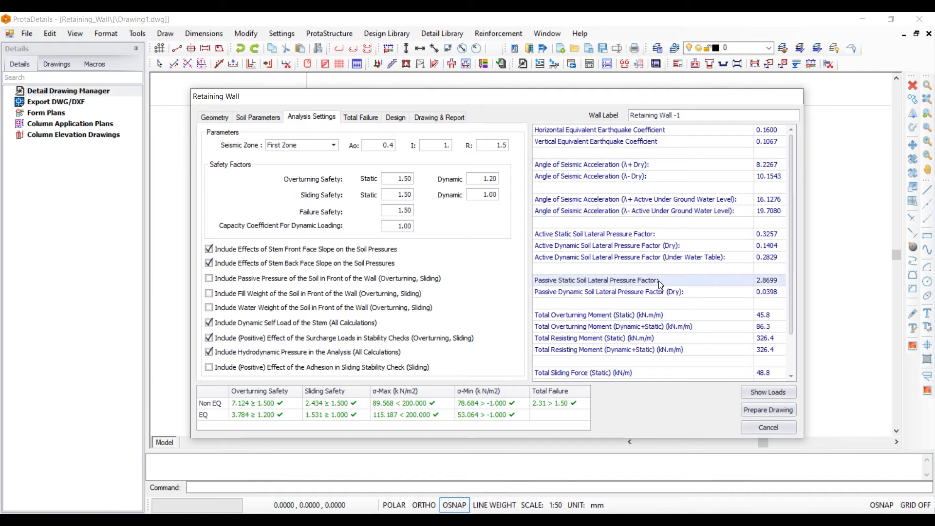
{"action": "left_click", "coordinate": [567, 316]}
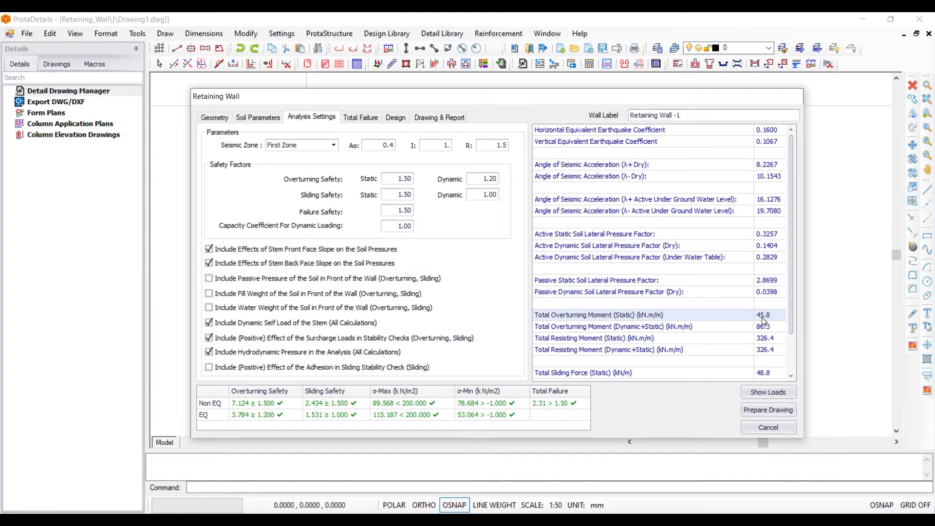
{"action": "left_click", "coordinate": [583, 329]}
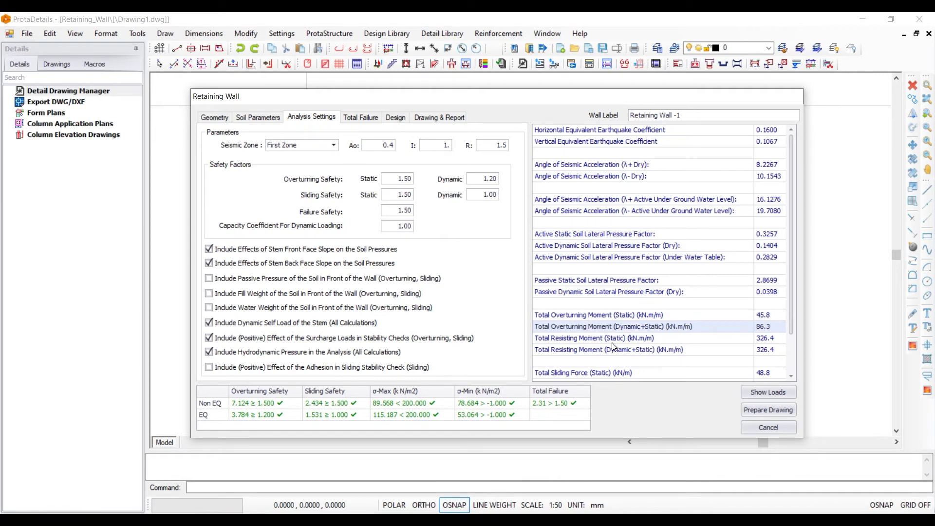
{"action": "left_click", "coordinate": [555, 338]}
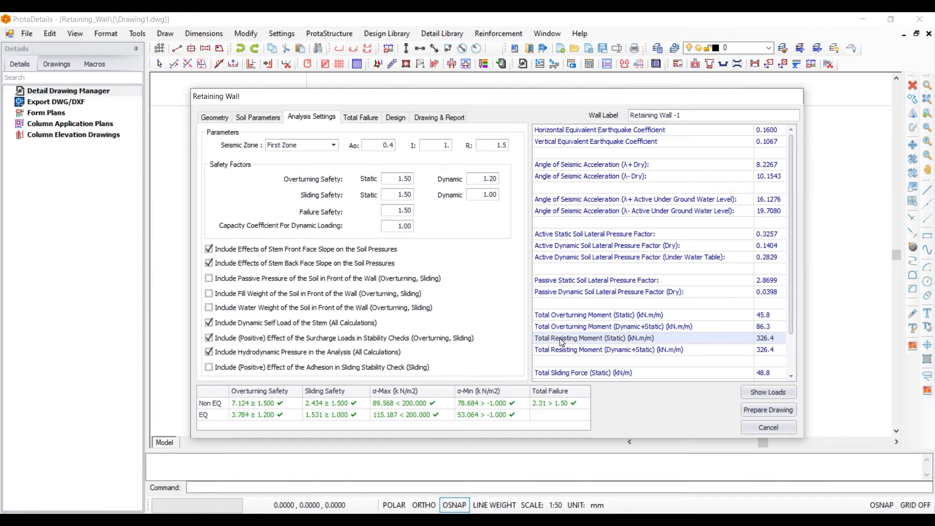
{"action": "left_click", "coordinate": [568, 314]}
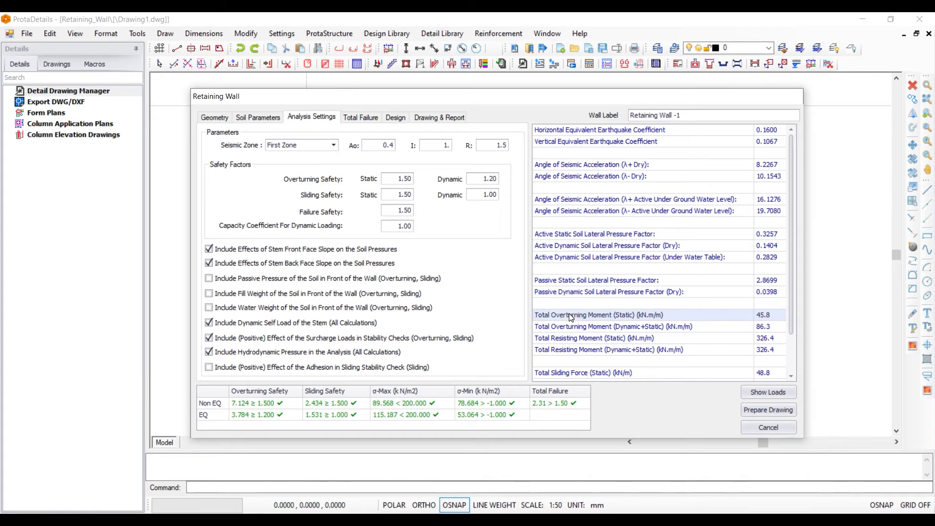
{"action": "left_click", "coordinate": [760, 338]}
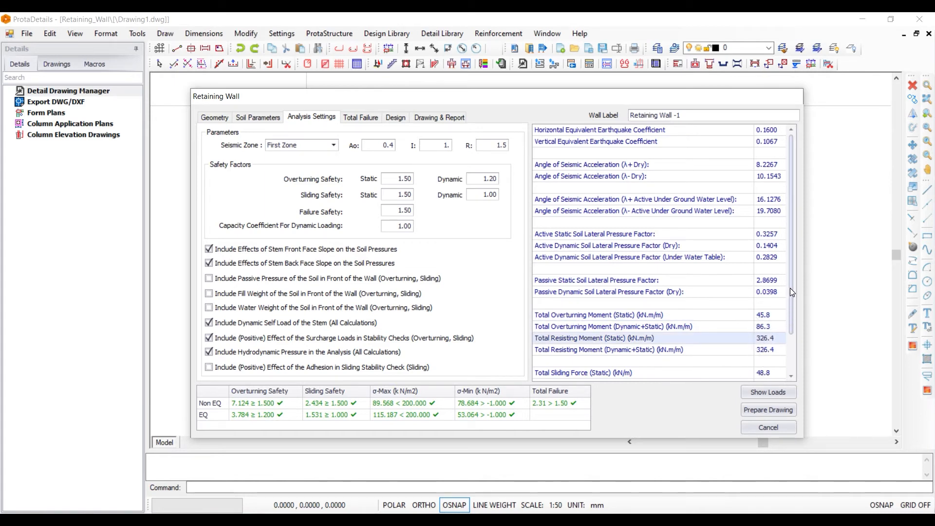
- Examine the total sliding and resisting forces and the slip-circle total failure check of the wall
{"action": "left_click_drag", "start_coordinate": [790, 288], "coordinate": [791, 329]}
{"action": "left_click", "coordinate": [577, 340]}
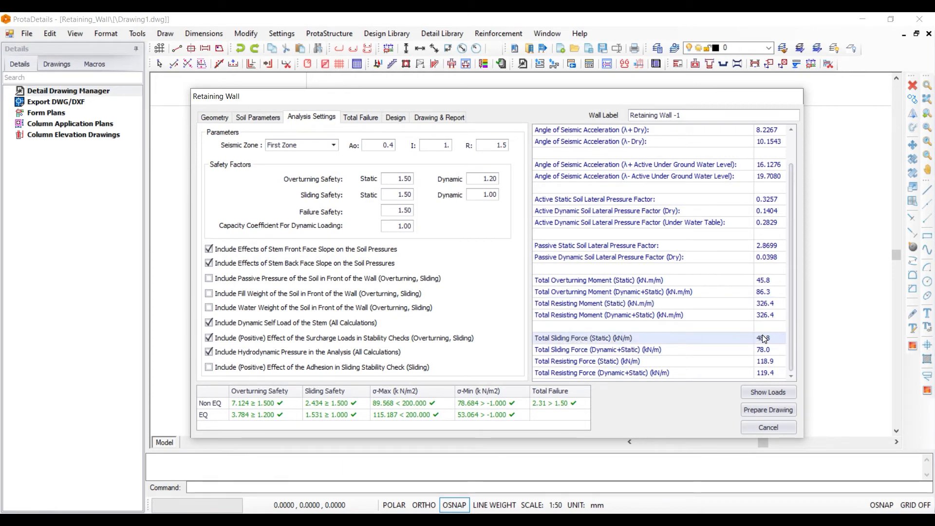
{"action": "left_click", "coordinate": [575, 352]}
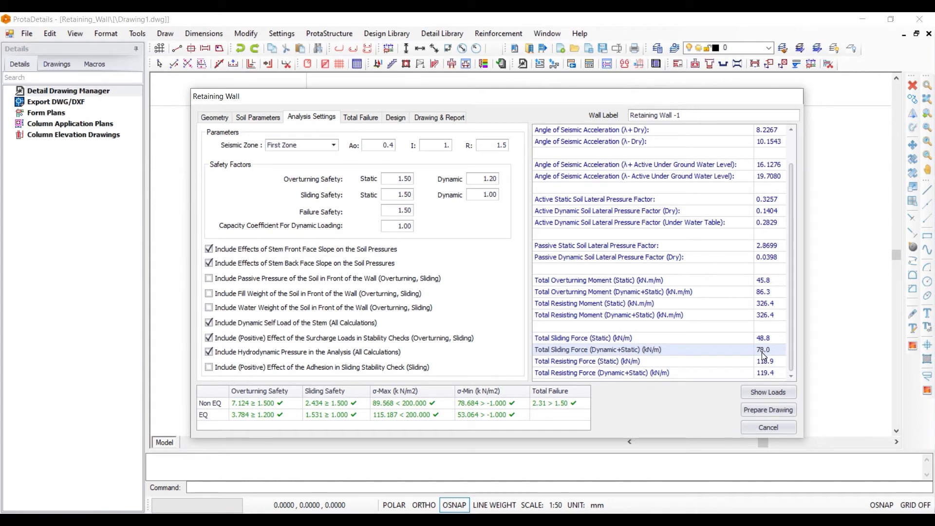
{"action": "left_click", "coordinate": [556, 361]}
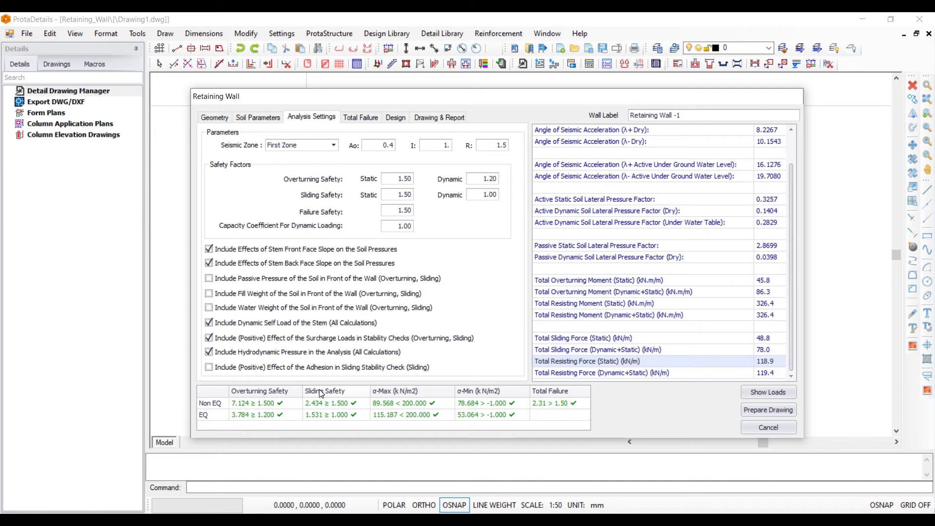
{"action": "left_click", "coordinate": [356, 117]}
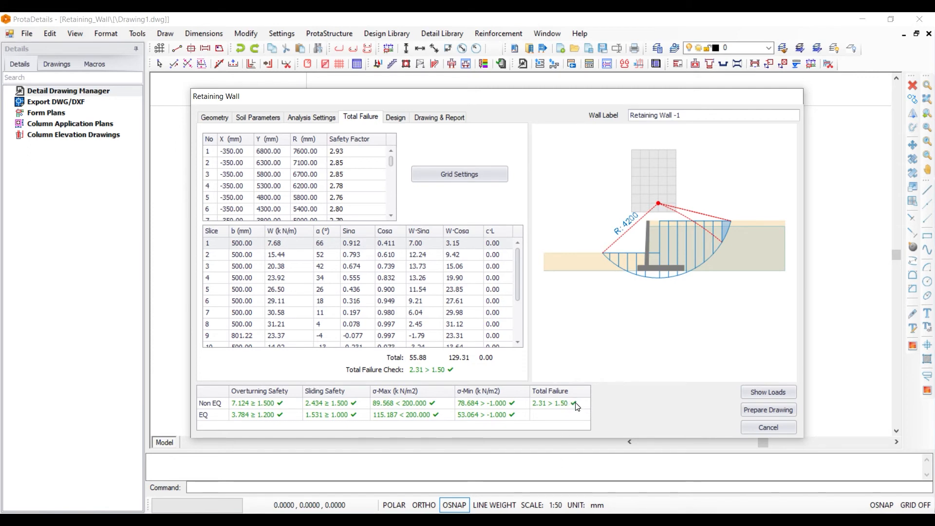
{"action": "left_click", "coordinate": [549, 407]}
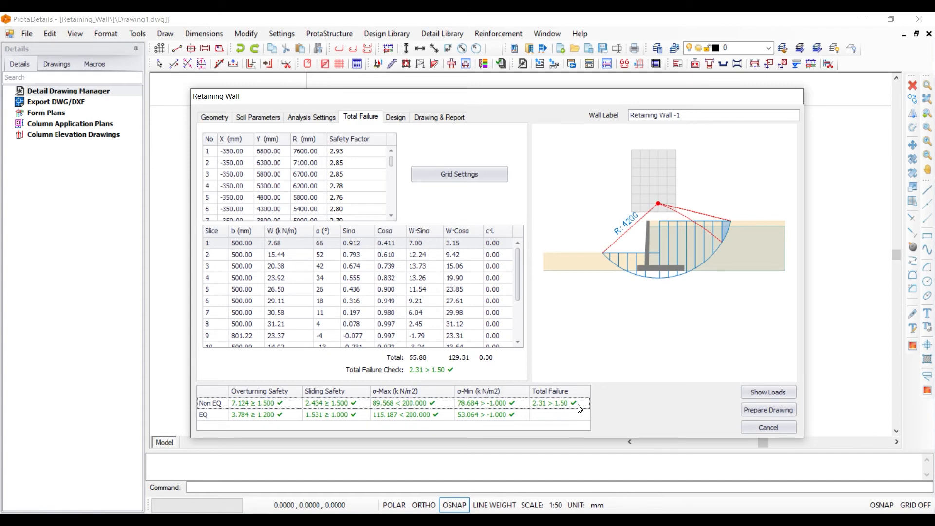
- Set the wall design's casting height to 1400 mm and enable the stem front face splicer
{"action": "left_click", "coordinate": [395, 117]}
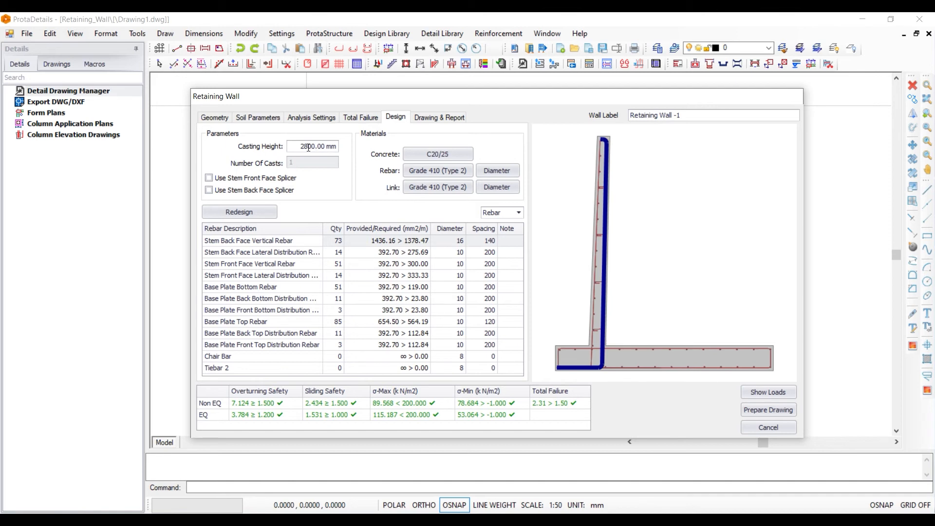
{"action": "double_click", "coordinate": [308, 147]}
{"action": "type", "text": "14.00"}
{"action": "type", "text": "00"}
{"action": "left_click", "coordinate": [326, 180]}
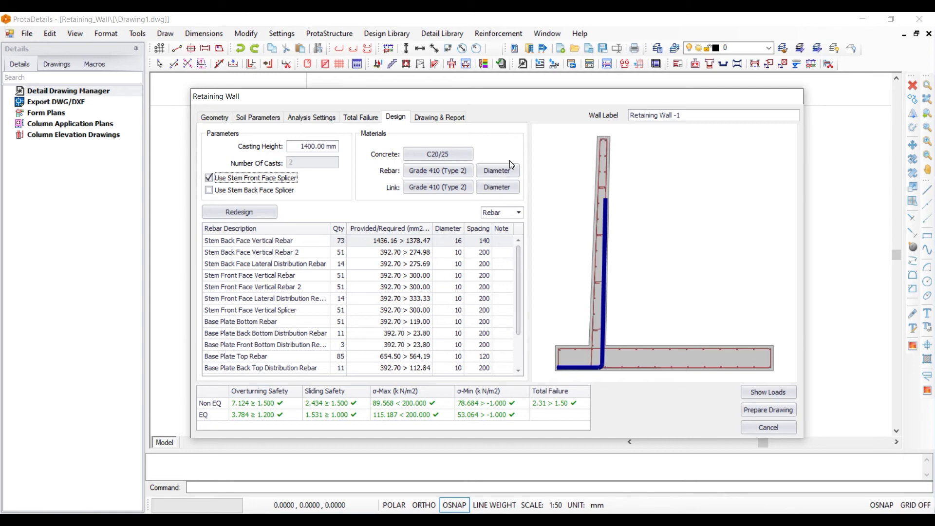
- Keep C20/25 as the concrete and restrict the permitted main rebar diameters to Y10 and Y12
{"action": "left_click", "coordinate": [415, 155]}
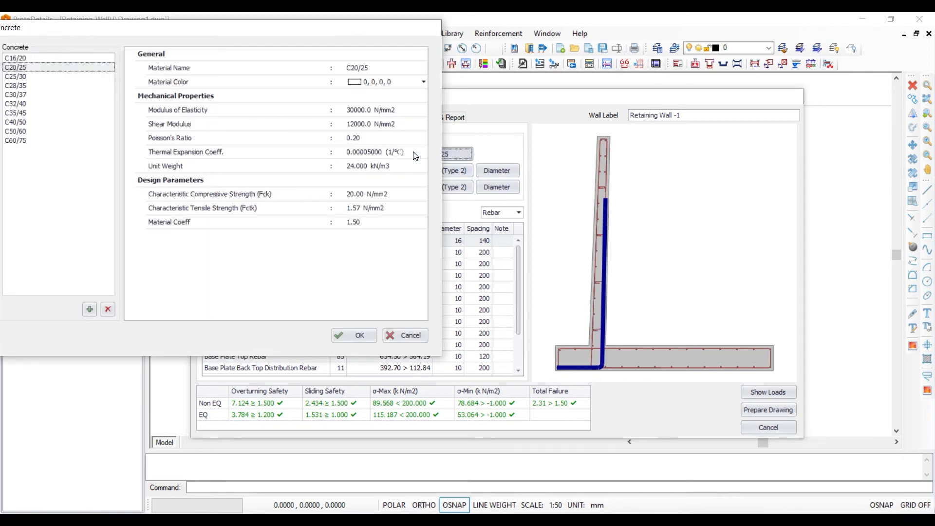
{"action": "left_click", "coordinate": [353, 336]}
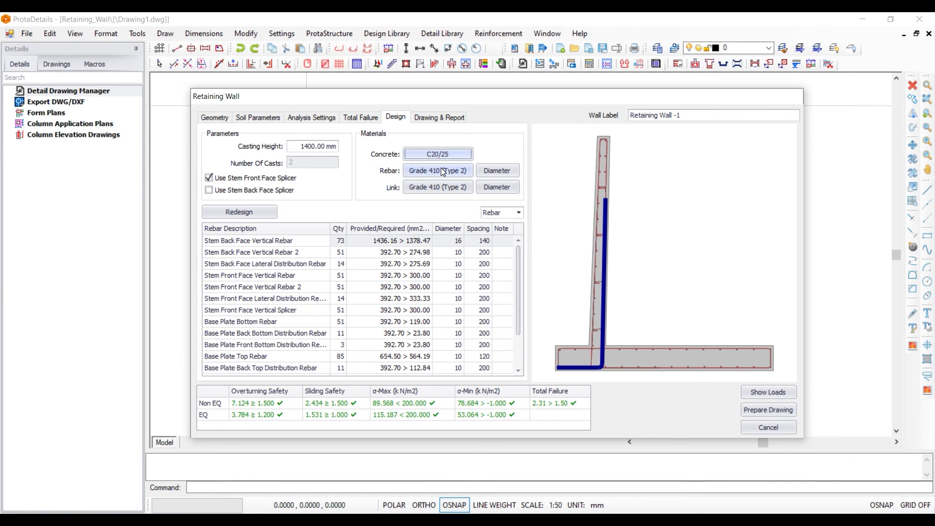
{"action": "left_click", "coordinate": [496, 171]}
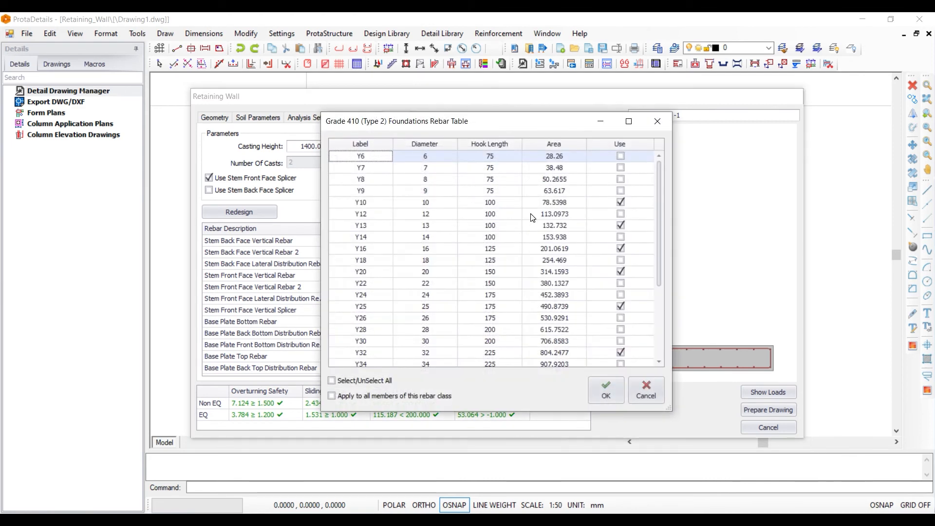
{"action": "left_click", "coordinate": [621, 203]}
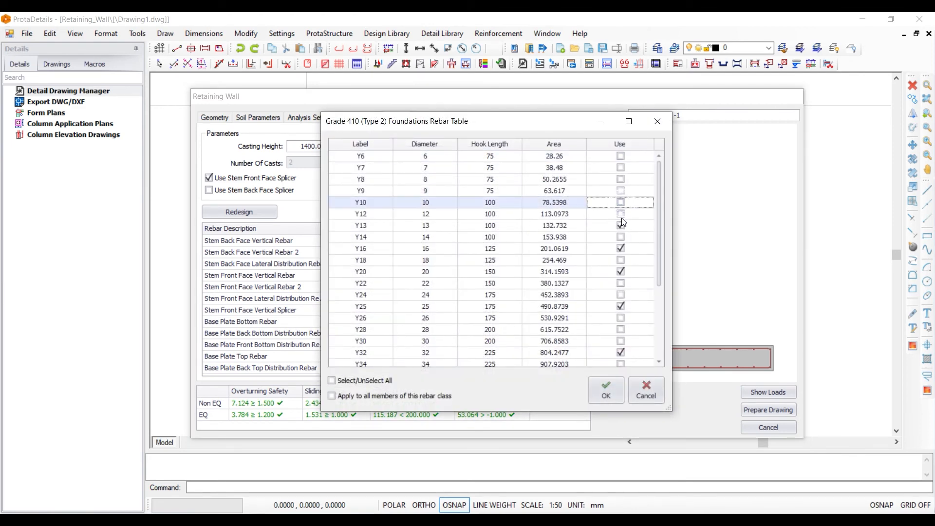
{"action": "left_click", "coordinate": [620, 248]}
{"action": "left_click", "coordinate": [620, 271]}
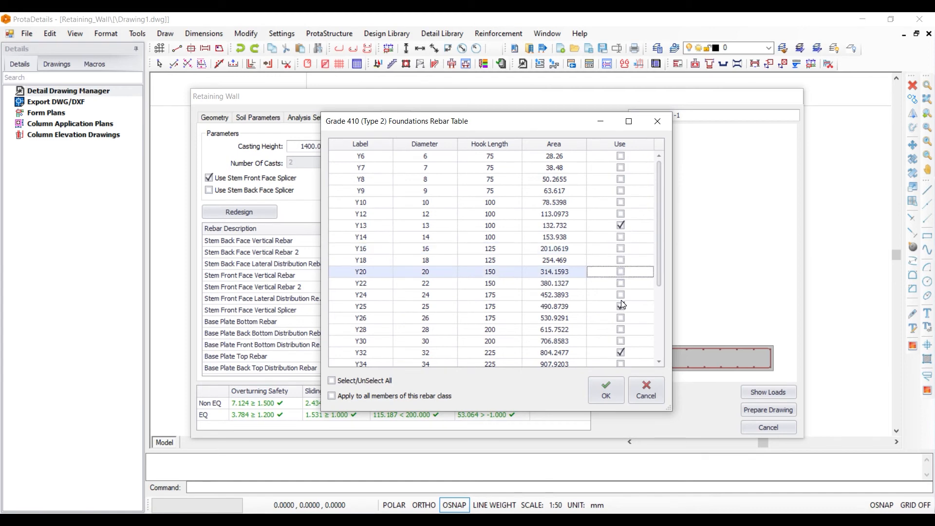
{"action": "left_click", "coordinate": [621, 297]}
{"action": "left_click", "coordinate": [621, 306]}
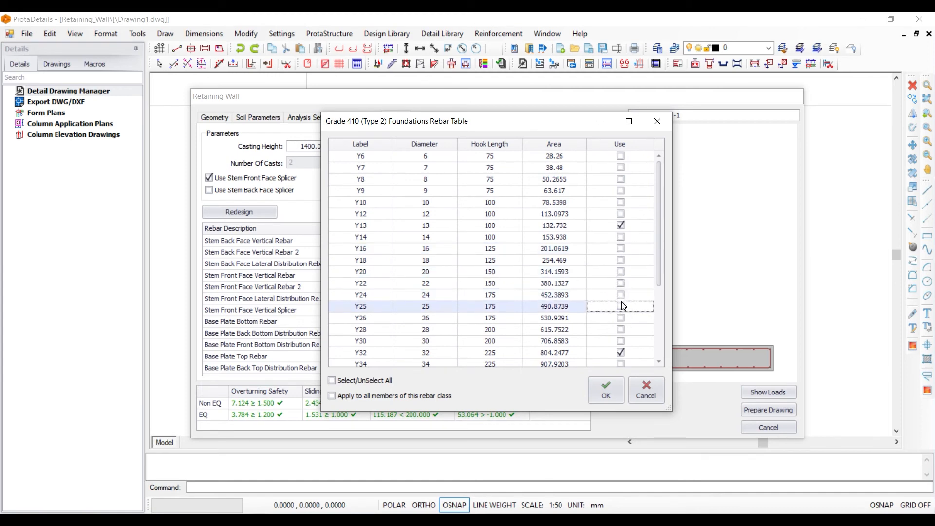
{"action": "left_click", "coordinate": [621, 352]}
{"action": "left_click", "coordinate": [621, 202]}
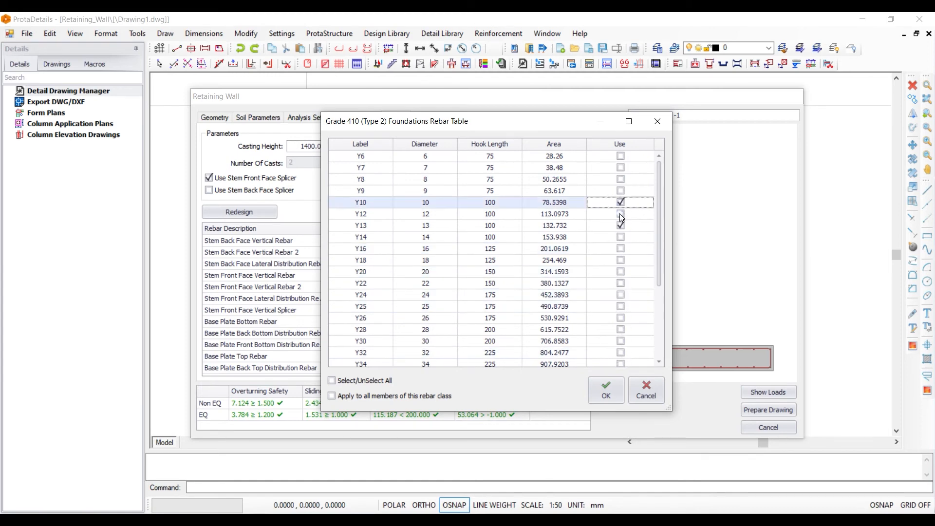
{"action": "left_click", "coordinate": [620, 214]}
{"action": "left_click", "coordinate": [620, 225]}
{"action": "left_click", "coordinate": [607, 389]}
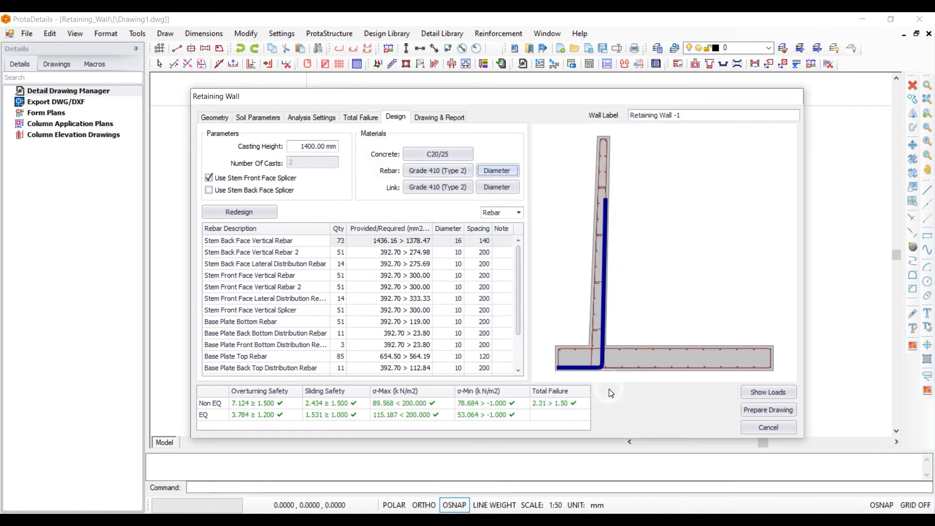
- Restrict the permitted link rebar diameters to Y10 only
{"action": "left_click", "coordinate": [497, 187]}
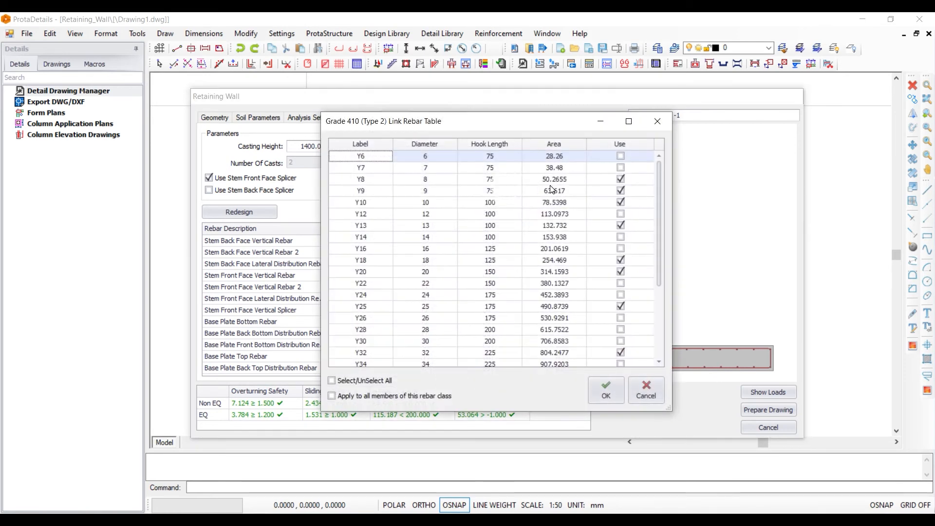
{"action": "left_click", "coordinate": [620, 179]}
{"action": "left_click", "coordinate": [620, 191]}
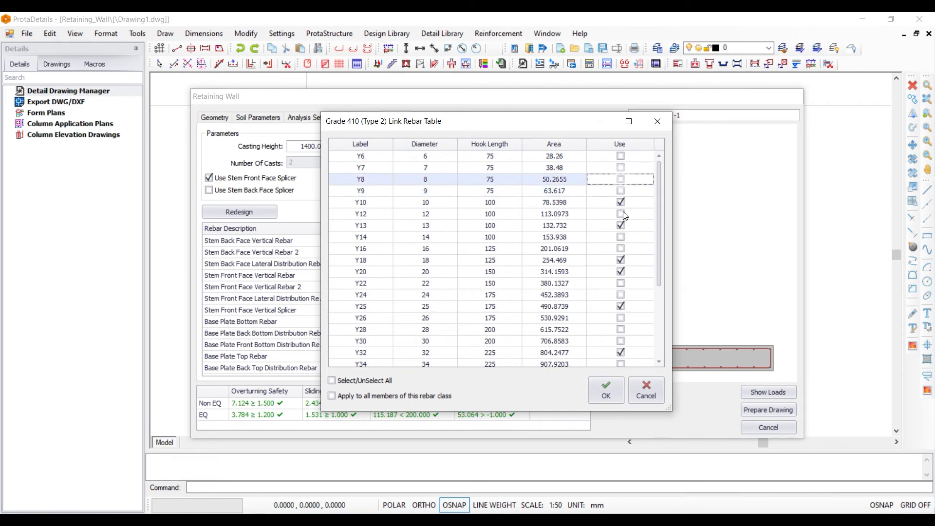
{"action": "left_click", "coordinate": [620, 226]}
{"action": "left_click", "coordinate": [620, 260]}
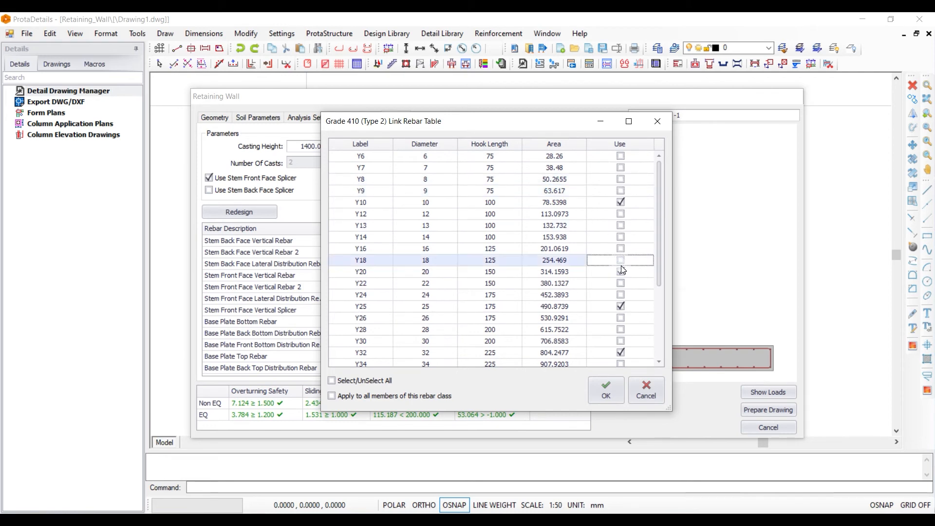
{"action": "left_click", "coordinate": [621, 271]}
{"action": "left_click", "coordinate": [620, 306]}
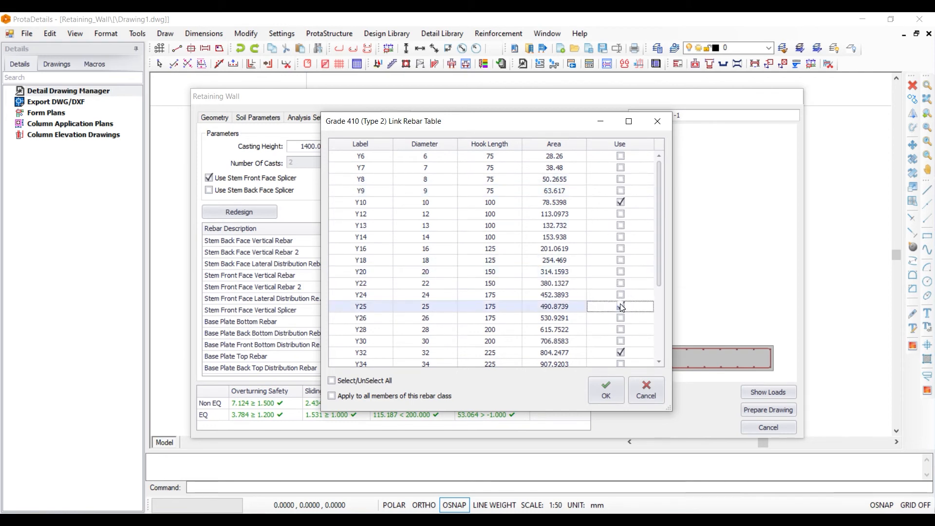
{"action": "left_click", "coordinate": [620, 352]}
{"action": "left_click_drag", "start_coordinate": [659, 204], "coordinate": [658, 179]}
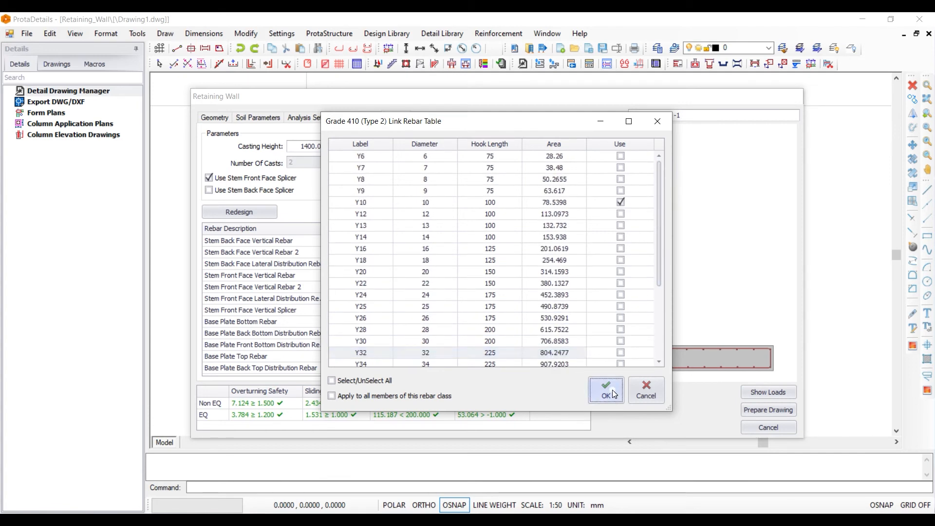
{"action": "left_click", "coordinate": [612, 390]}
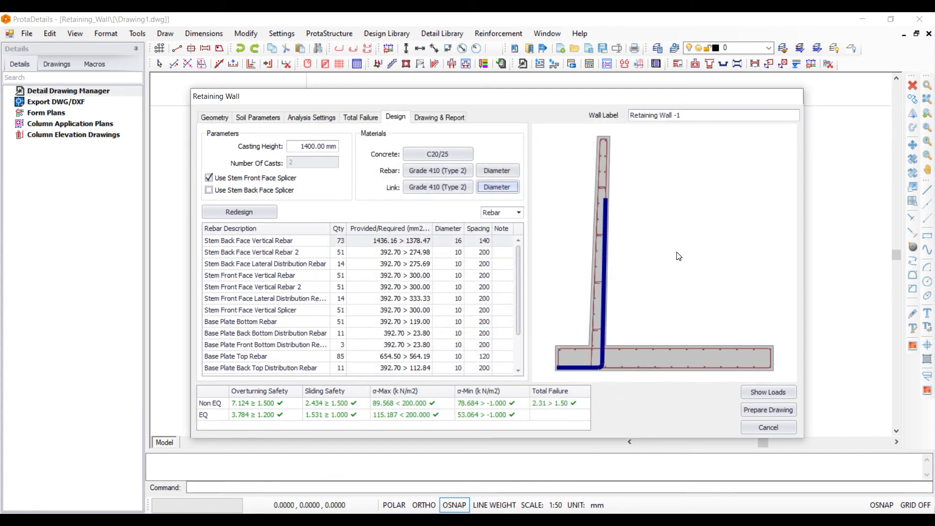
- Redesign the wall reinforcement, check the stem back face vertical rebar, and add Y16 to the permitted main rebar diameters
{"action": "left_click", "coordinate": [241, 209]}
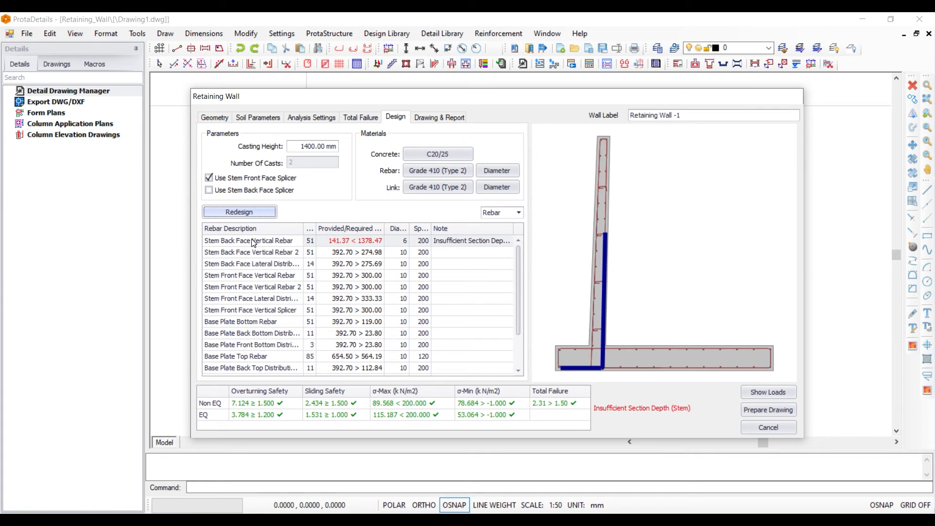
{"action": "left_click", "coordinate": [329, 245]}
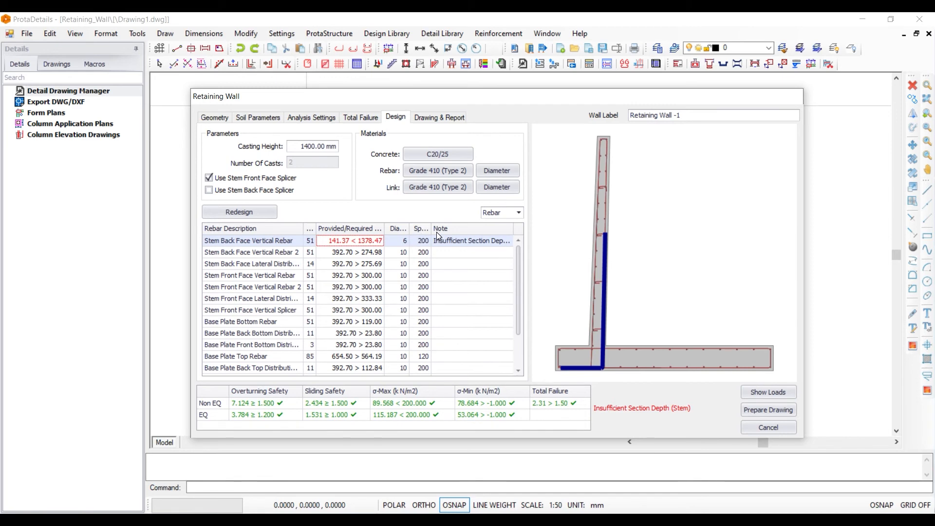
{"action": "left_click", "coordinate": [492, 168]}
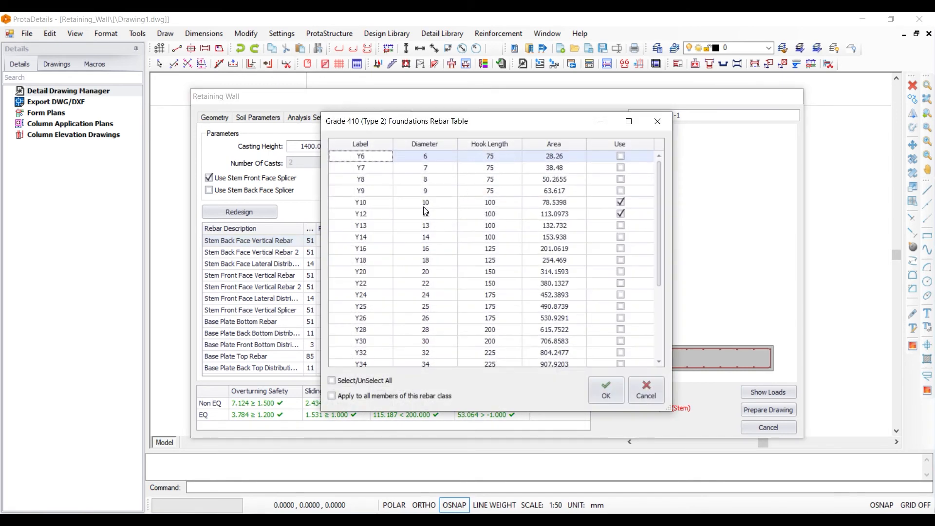
{"action": "mouse_move", "coordinate": [659, 185]}
{"action": "left_mouse_down"}
{"action": "mouse_move", "coordinate": [662, 251]}
{"action": "mouse_move", "coordinate": [664, 183]}
{"action": "left_mouse_up"}
{"action": "left_click", "coordinate": [619, 248]}
{"action": "left_click", "coordinate": [620, 248]}
{"action": "left_click", "coordinate": [607, 388]}
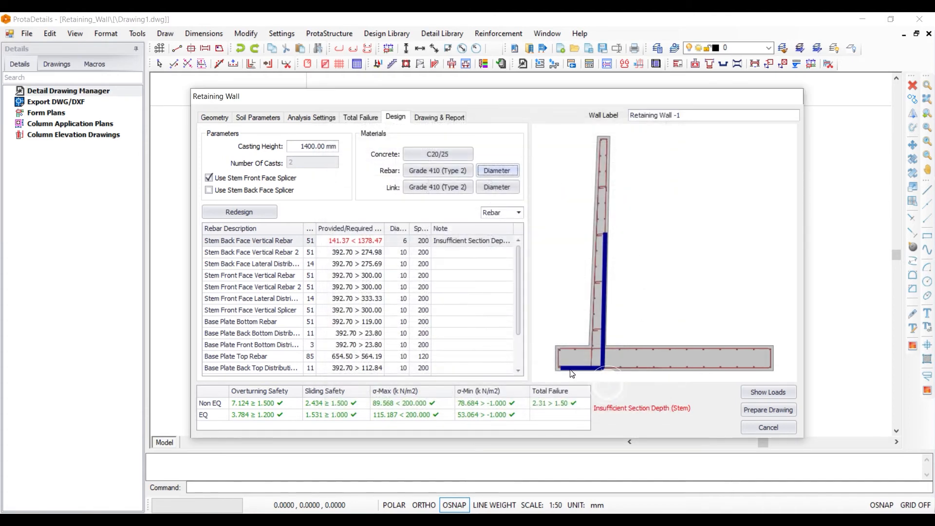
- Turn off the stem front face splicer in the wall's design parameters
{"action": "left_click", "coordinate": [210, 178]}
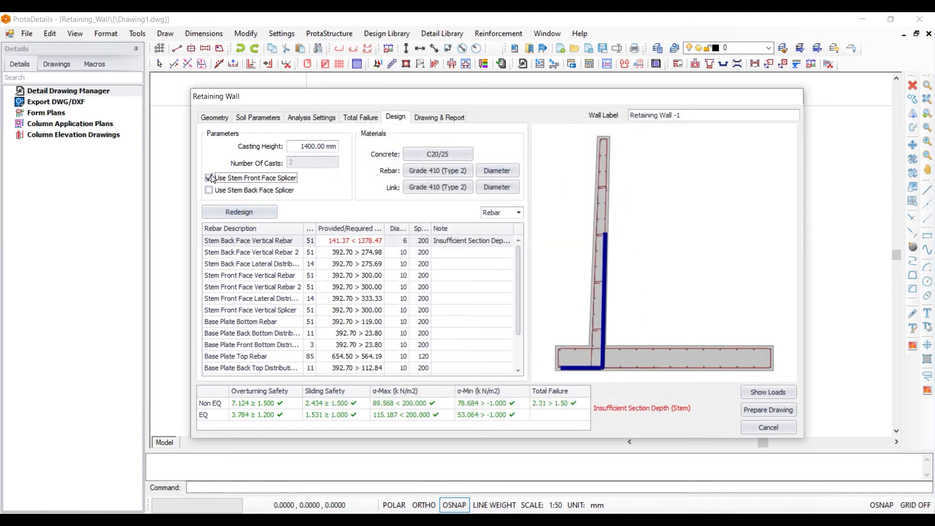
{"action": "left_click", "coordinate": [209, 179]}
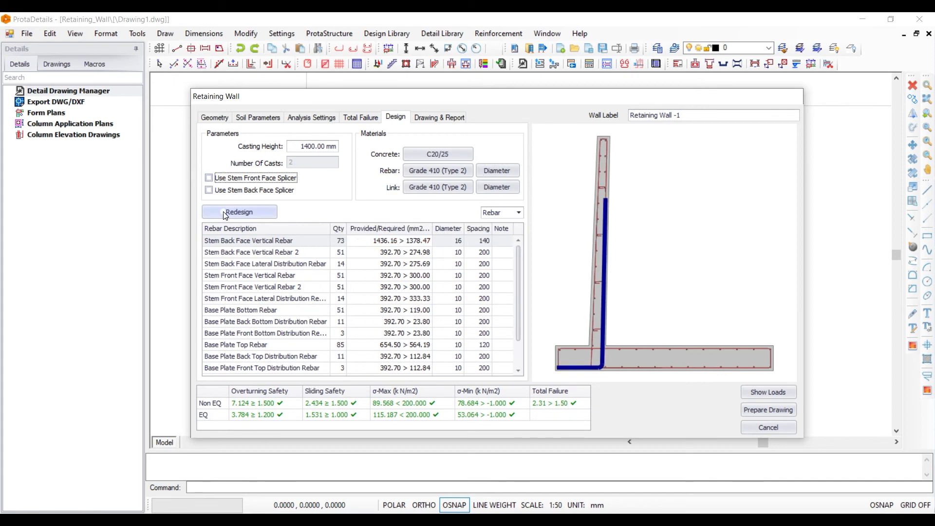
- Redesign the wall reinforcement and check the spacing of the stem back face rebars and the stem front face vertical rebar
{"action": "left_click", "coordinate": [224, 212]}
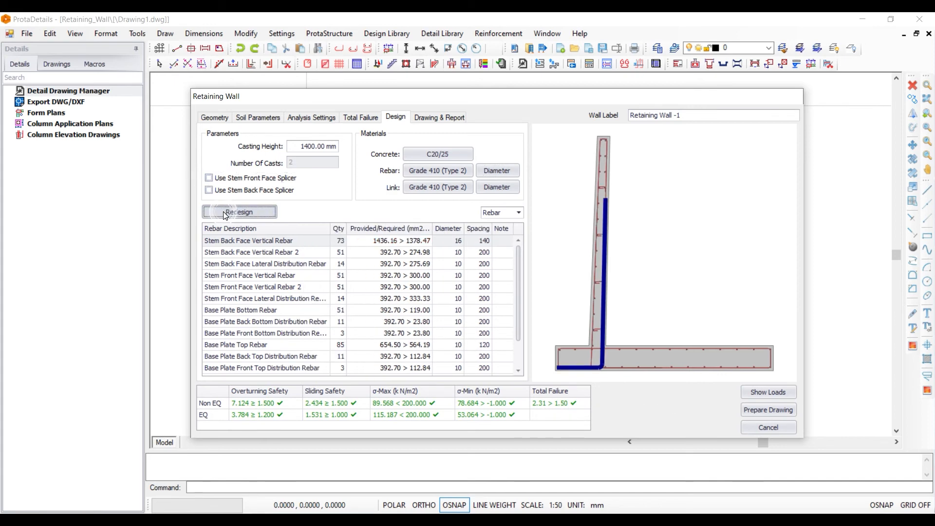
{"action": "left_click", "coordinate": [482, 241]}
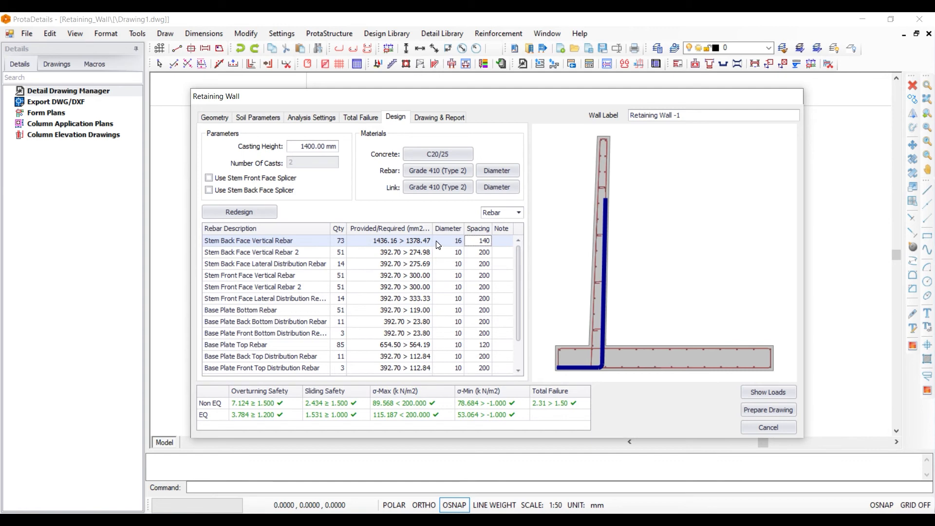
{"action": "left_click", "coordinate": [471, 253]}
{"action": "left_click", "coordinate": [468, 267]}
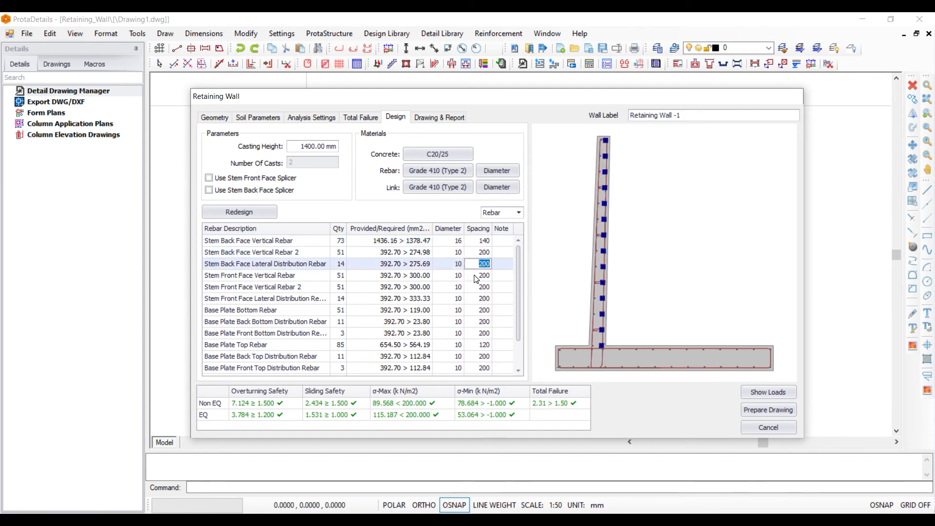
{"action": "left_click", "coordinate": [219, 276]}
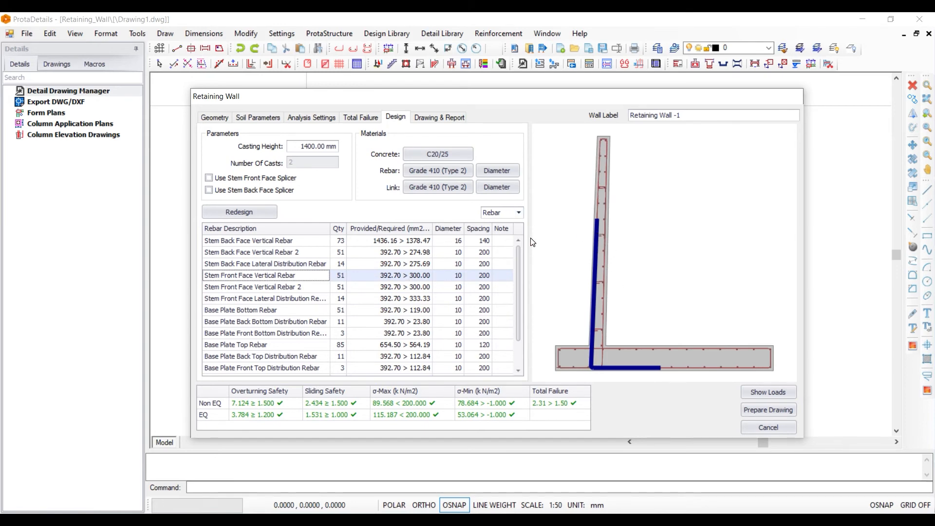
- Examine where the stem and base plate rebars lie in the wall section by selecting them one after another in the rebar list
{"action": "left_click", "coordinate": [228, 242]}
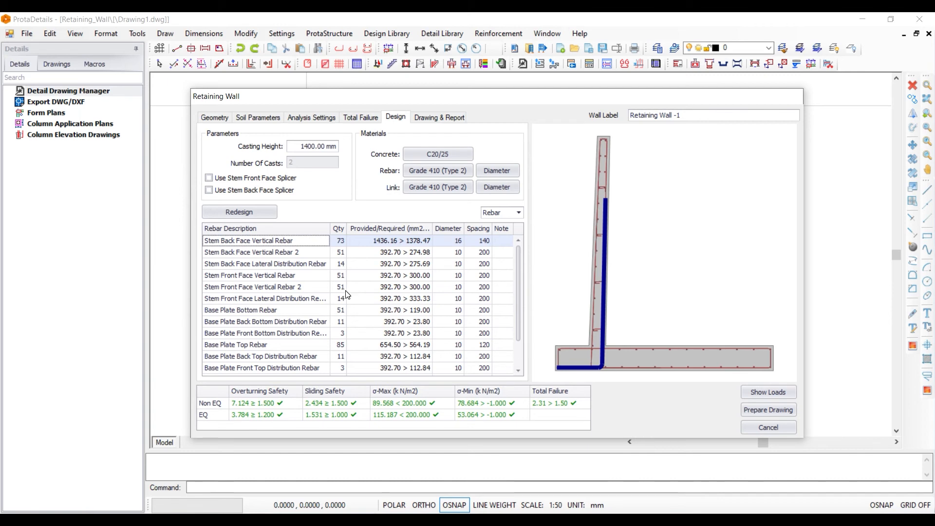
{"action": "left_click", "coordinate": [263, 251]}
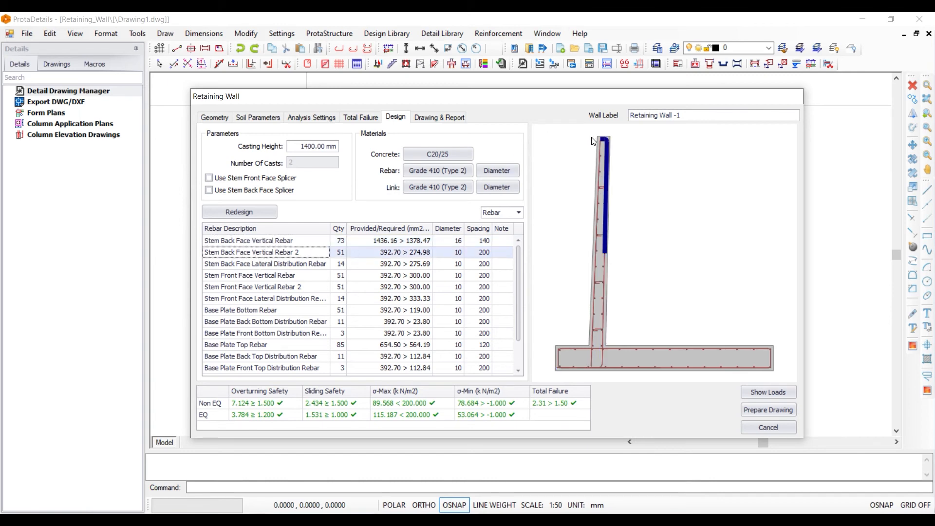
{"action": "left_click", "coordinate": [230, 266]}
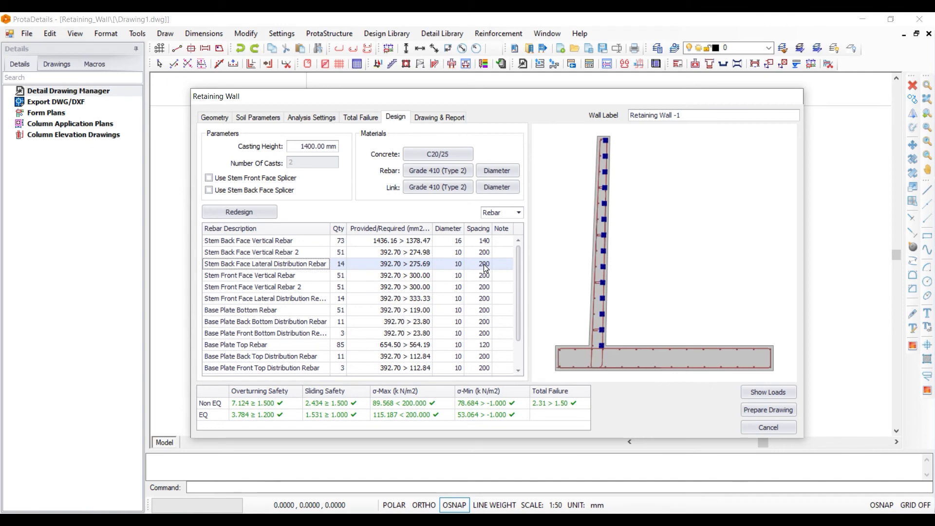
{"action": "left_click", "coordinate": [254, 276]}
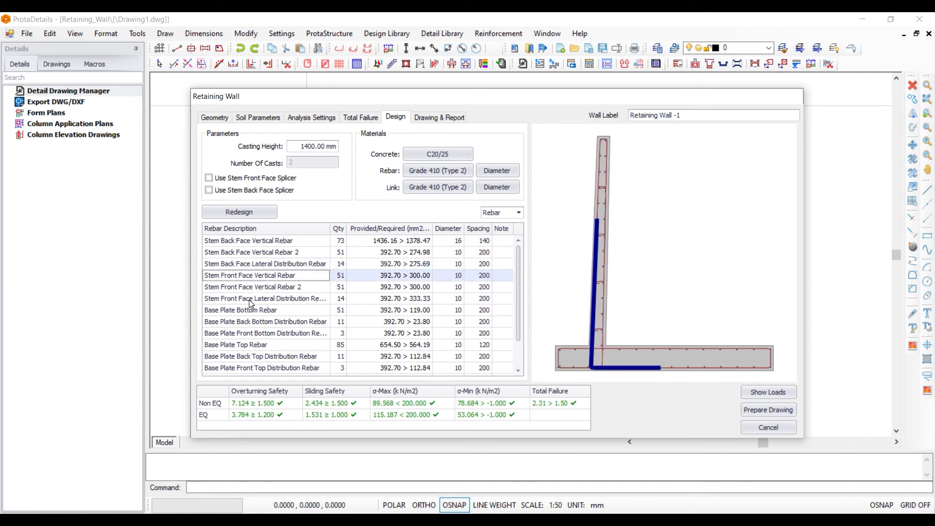
{"action": "left_click", "coordinate": [249, 287]}
{"action": "left_click", "coordinate": [248, 309]}
{"action": "left_click", "coordinate": [251, 333]}
{"action": "left_click", "coordinate": [251, 356]}
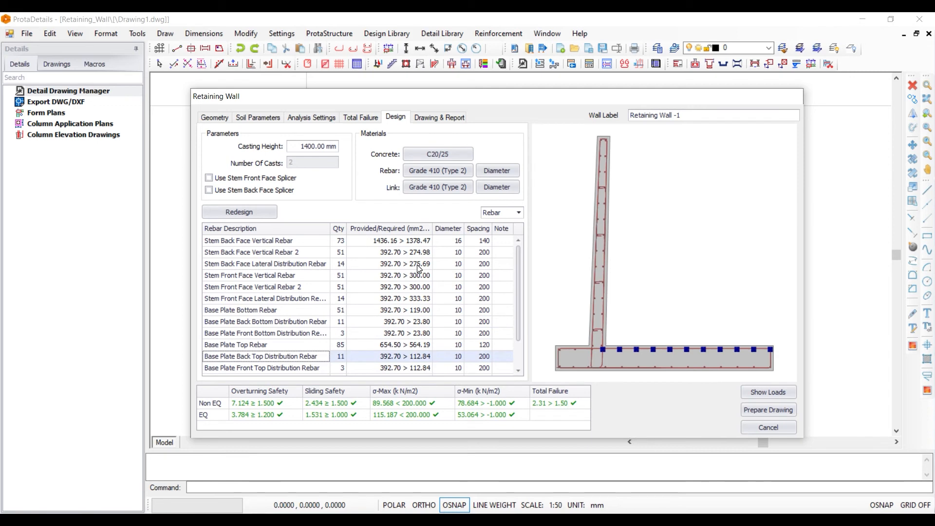
- In the drainage details, keep the weep hole diameter at 100 mm, set the drainage pipe position to Both and its diameter to 150 mm
{"action": "left_click", "coordinate": [449, 119]}
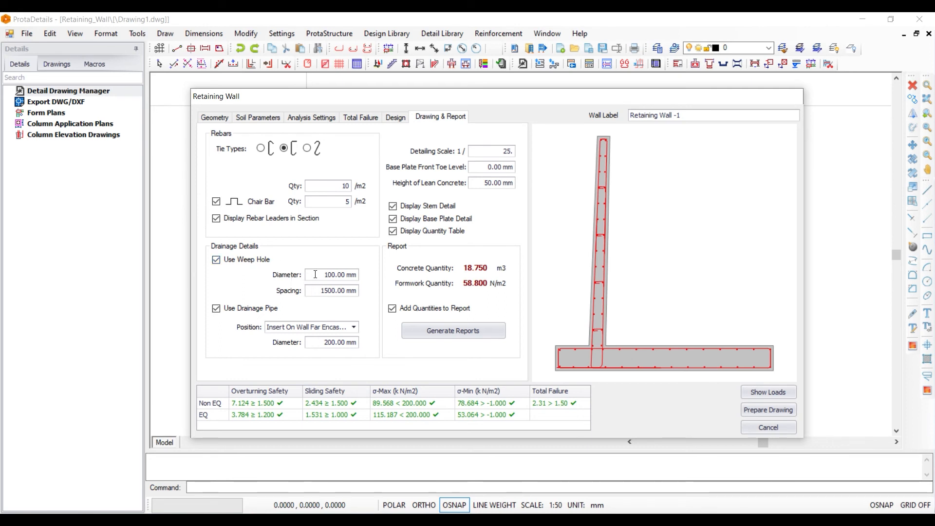
{"action": "left_click_drag", "start_coordinate": [315, 274], "coordinate": [355, 275]}
{"action": "left_click", "coordinate": [288, 330]}
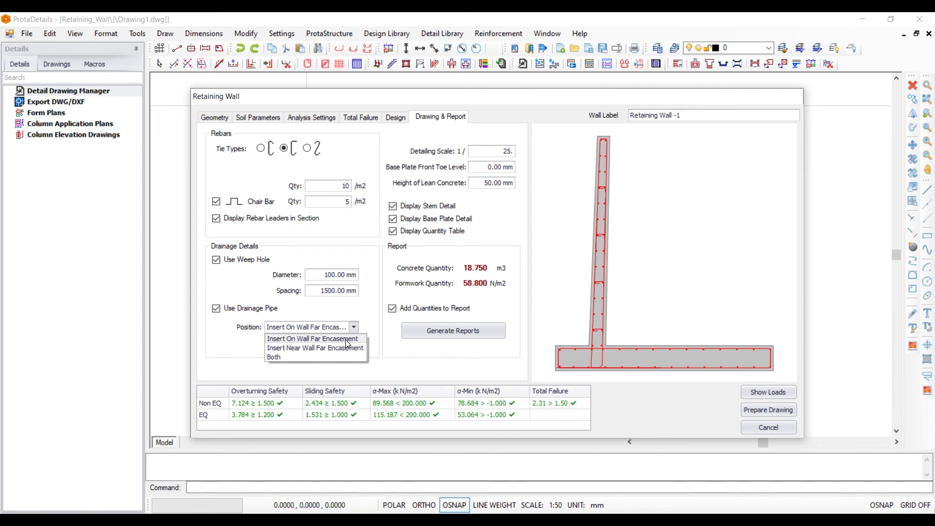
{"action": "left_click", "coordinate": [307, 348]}
{"action": "left_click", "coordinate": [302, 328]}
{"action": "left_click", "coordinate": [299, 357]}
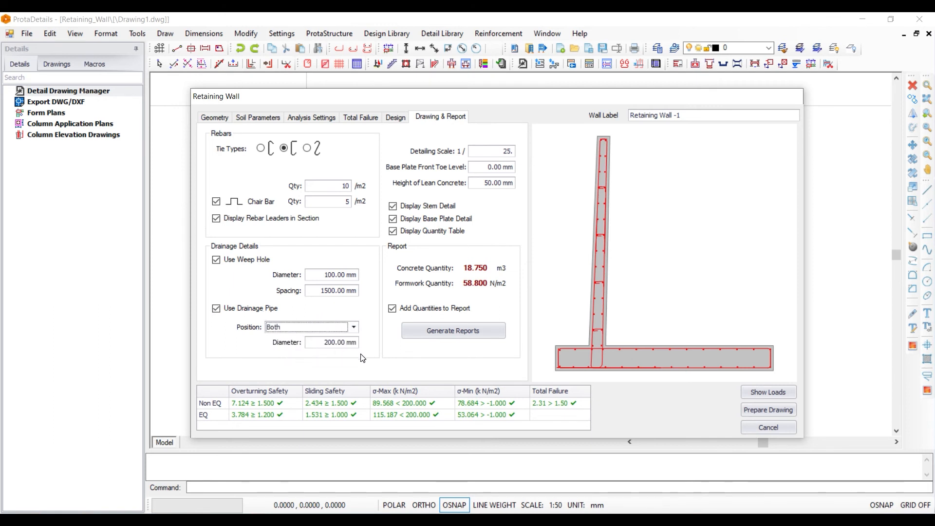
{"action": "double_click", "coordinate": [333, 346]}
{"action": "type", "text": "150"}
- Keep quantities included in the report and generate the retaining wall design report
{"action": "left_click", "coordinate": [392, 309]}
{"action": "left_click", "coordinate": [393, 309]}
{"action": "left_click", "coordinate": [431, 331]}
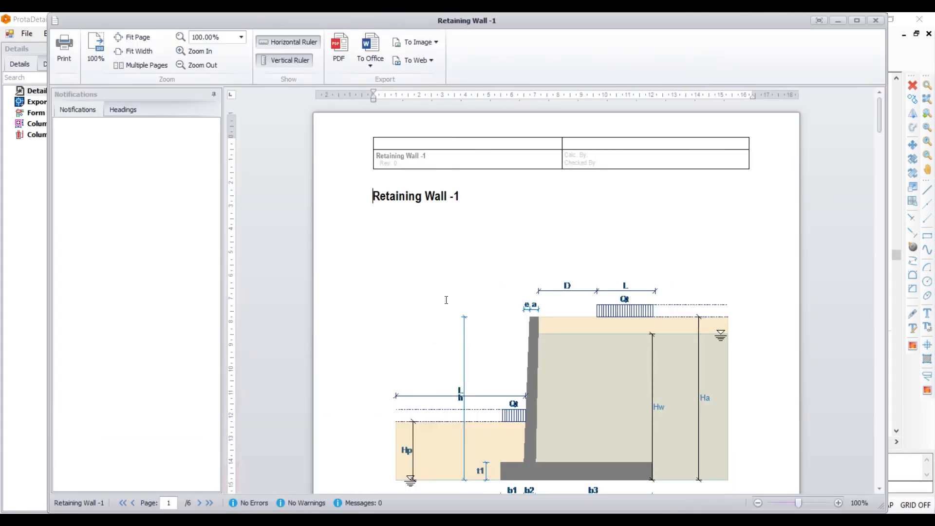
- Review the report's title, wall dimensions, soil parameters, analysis options and factors of safety
{"action": "scroll", "coordinate": [446, 300], "scroll_direction": "down", "scroll_amount": 3}
{"action": "scroll", "coordinate": [446, 299], "scroll_direction": "up", "scroll_amount": 3}
{"action": "left_click_drag", "start_coordinate": [462, 196], "coordinate": [349, 199]}
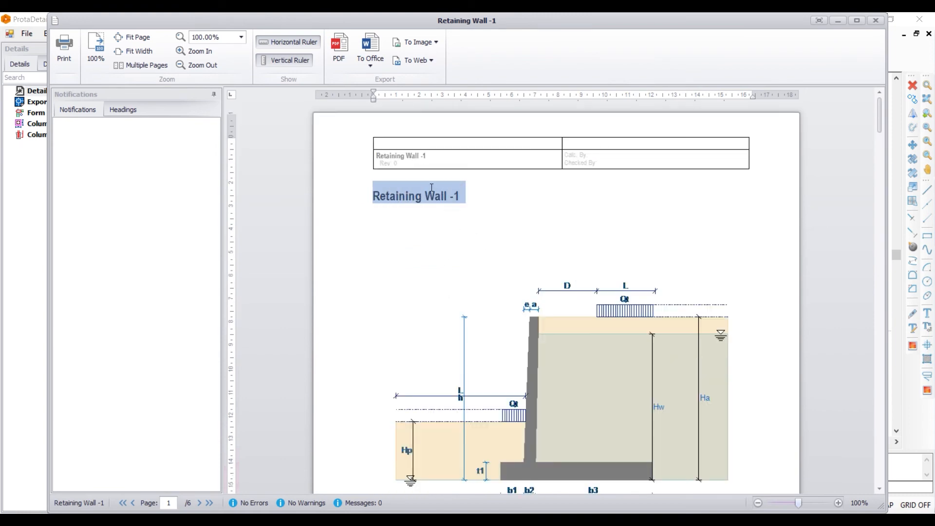
{"action": "scroll", "coordinate": [448, 211], "scroll_direction": "down", "scroll_amount": 8}
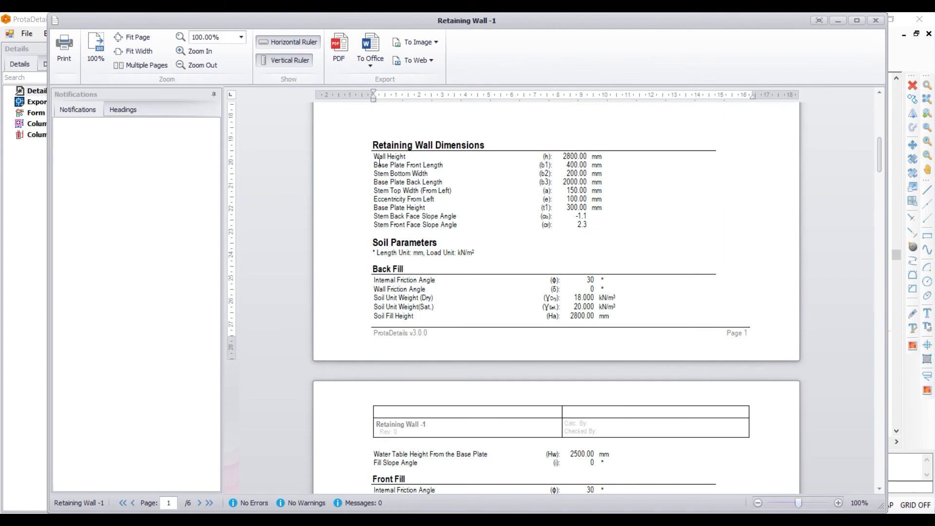
{"action": "left_click_drag", "start_coordinate": [384, 142], "coordinate": [495, 179]}
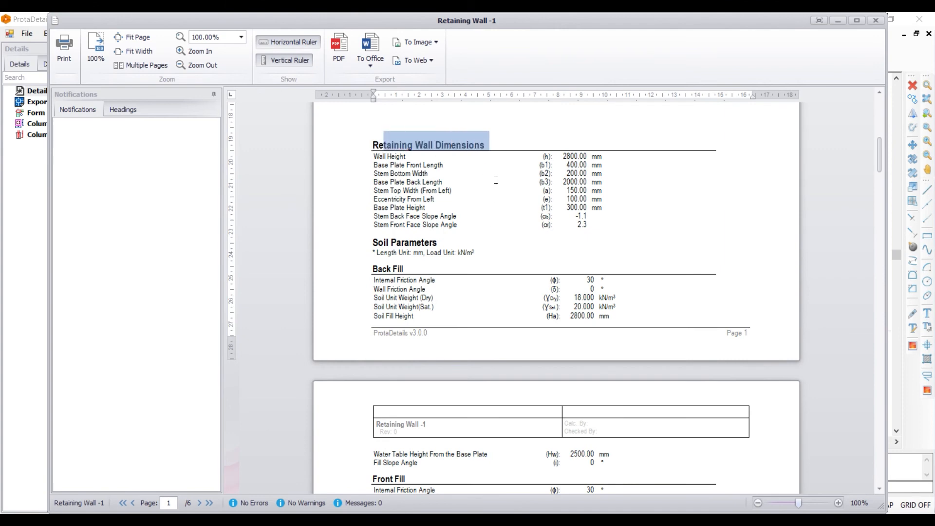
{"action": "left_click_drag", "start_coordinate": [405, 241], "coordinate": [439, 245]}
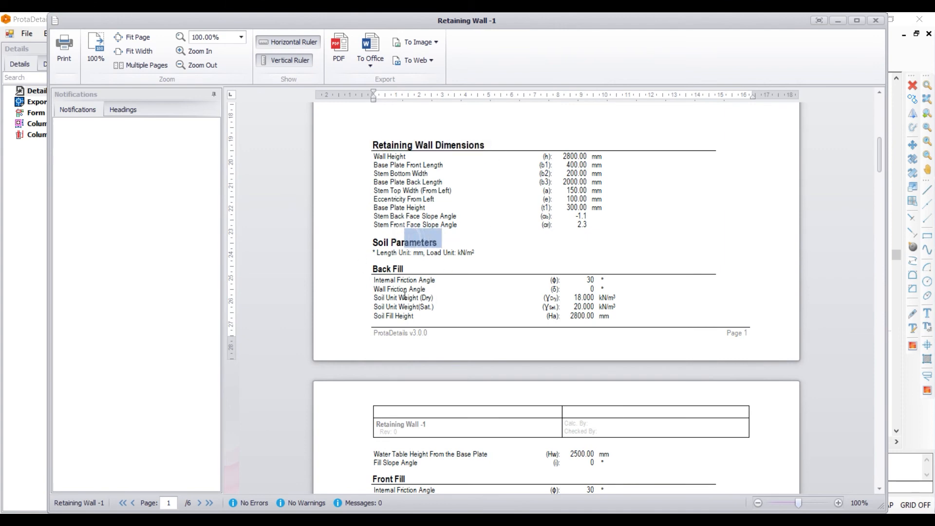
{"action": "scroll", "coordinate": [375, 298], "scroll_direction": "down", "scroll_amount": 4}
{"action": "left_click", "coordinate": [366, 343]}
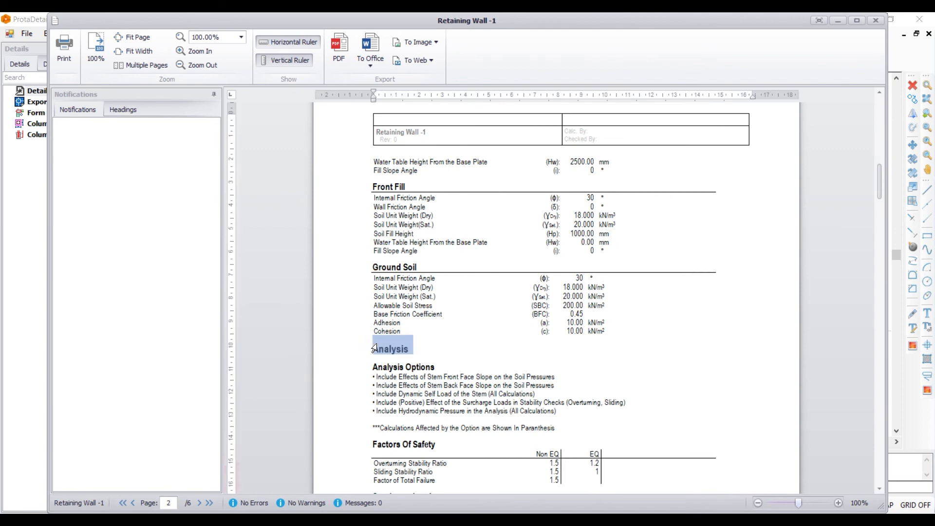
{"action": "scroll", "coordinate": [401, 321], "scroll_direction": "down", "scroll_amount": 3}
{"action": "left_click", "coordinate": [366, 298]}
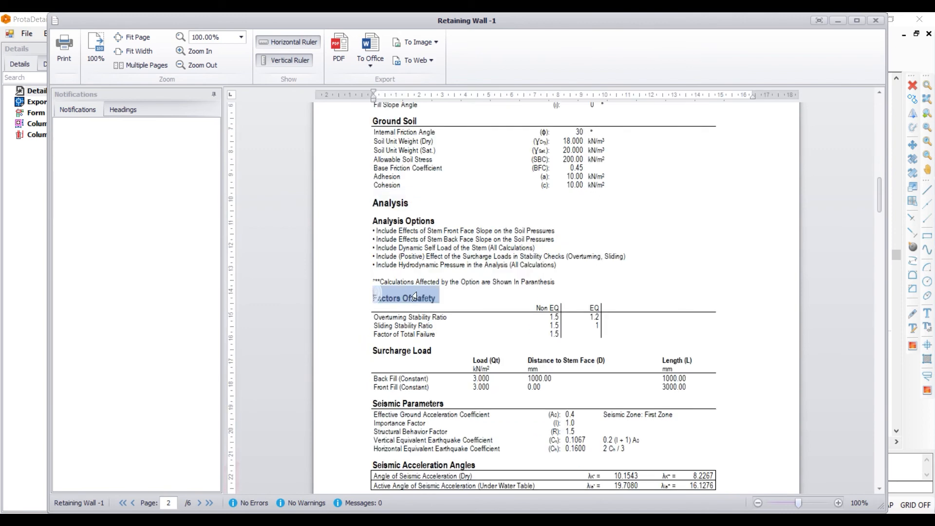
- Review the report's horizontal and vertical loads and its overturning, sliding and soil bearing capacity checks
{"action": "scroll", "coordinate": [400, 351], "scroll_direction": "down", "scroll_amount": 12}
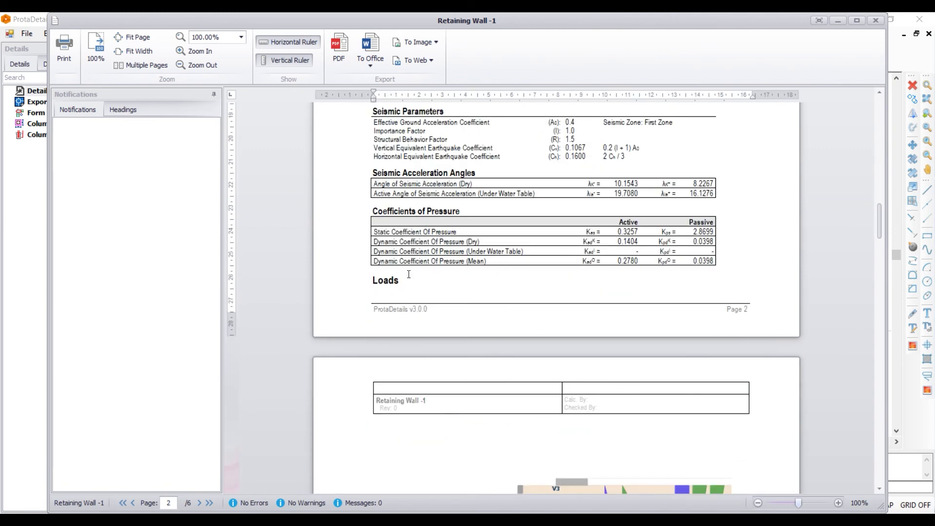
{"action": "scroll", "coordinate": [410, 274], "scroll_direction": "down", "scroll_amount": 3}
{"action": "scroll", "coordinate": [394, 209], "scroll_direction": "up", "scroll_amount": 3}
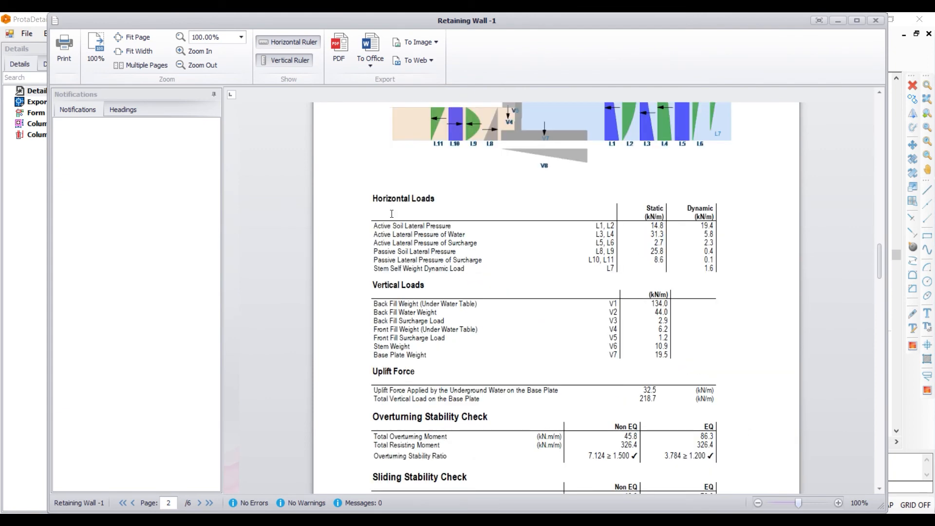
{"action": "left_click_drag", "start_coordinate": [382, 199], "coordinate": [435, 199]}
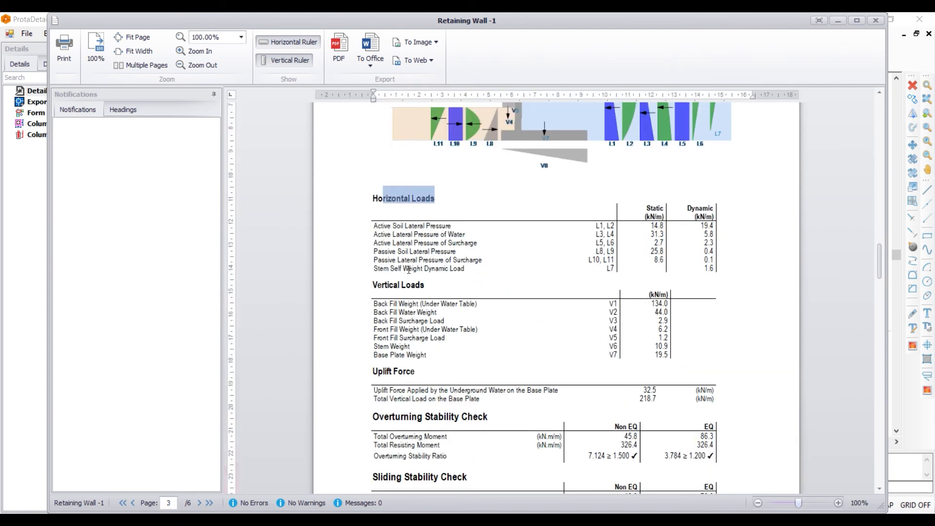
{"action": "left_click_drag", "start_coordinate": [385, 286], "coordinate": [437, 310]}
{"action": "scroll", "coordinate": [397, 272], "scroll_direction": "down", "scroll_amount": 3}
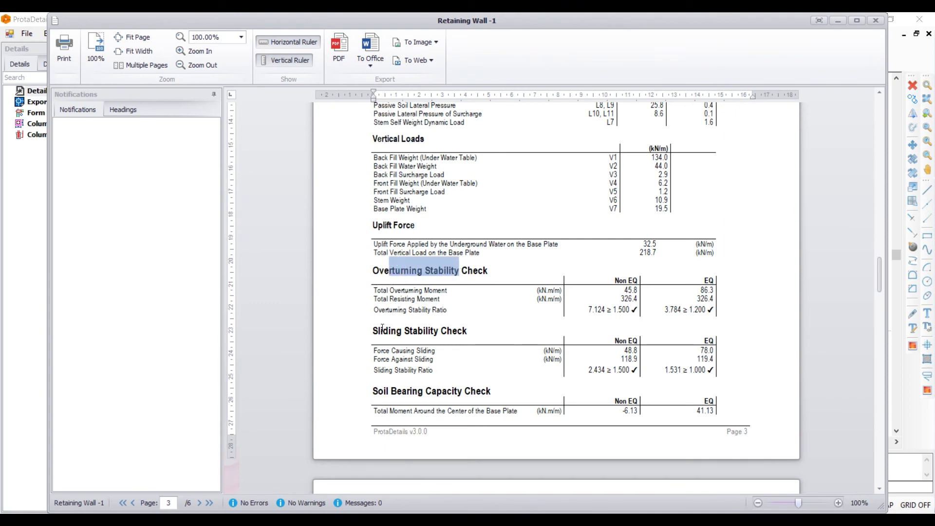
{"action": "left_click_drag", "start_coordinate": [379, 332], "coordinate": [478, 327]}
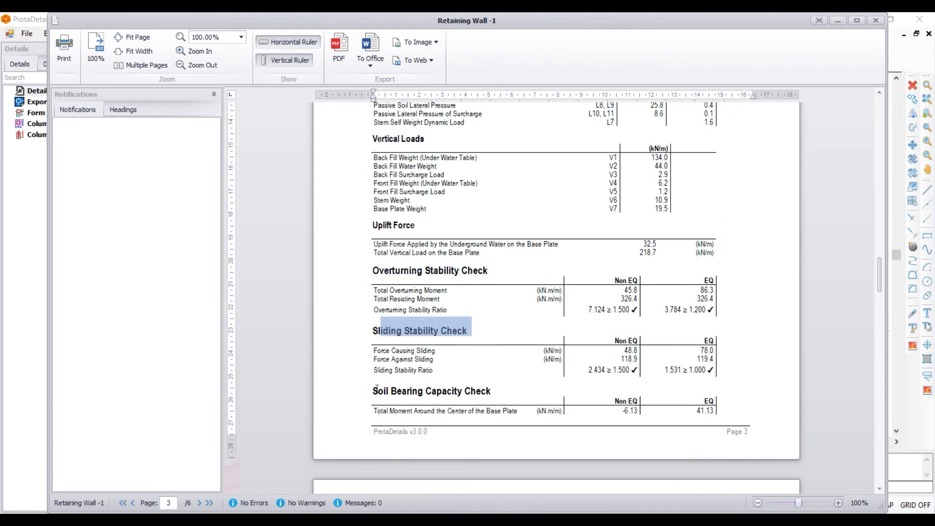
{"action": "left_click_drag", "start_coordinate": [377, 388], "coordinate": [470, 389]}
- Review the report's total failure analysis results, section forces and reinforced concrete design section
{"action": "scroll", "coordinate": [423, 305], "scroll_direction": "down", "scroll_amount": 12}
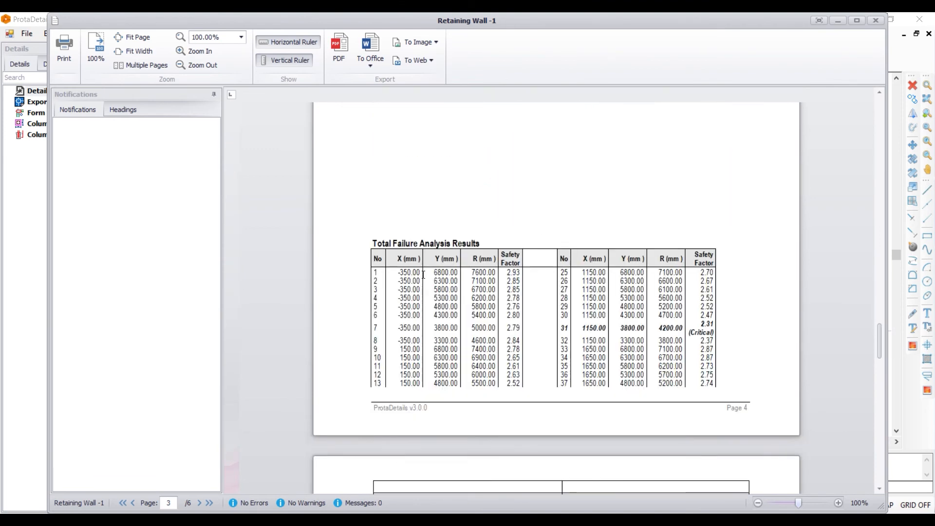
{"action": "scroll", "coordinate": [423, 274], "scroll_direction": "down", "scroll_amount": 3}
{"action": "scroll", "coordinate": [423, 278], "scroll_direction": "up", "scroll_amount": 3}
{"action": "scroll", "coordinate": [409, 260], "scroll_direction": "down", "scroll_amount": 8}
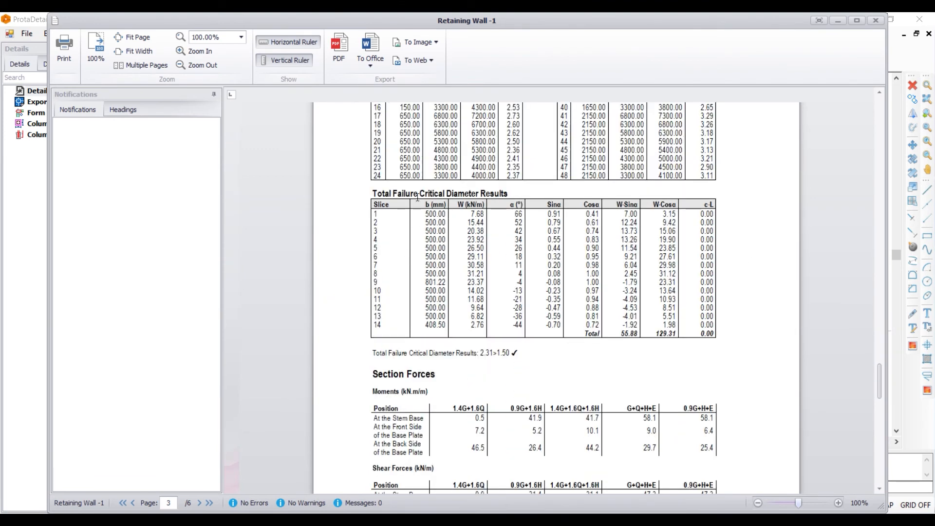
{"action": "scroll", "coordinate": [495, 227], "scroll_direction": "down", "scroll_amount": 6}
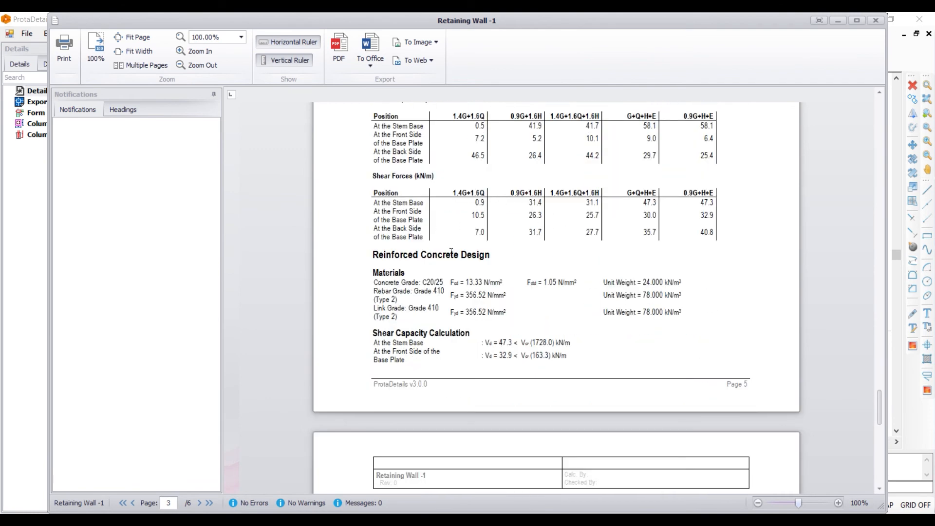
{"action": "left_click_drag", "start_coordinate": [372, 254], "coordinate": [493, 258]}
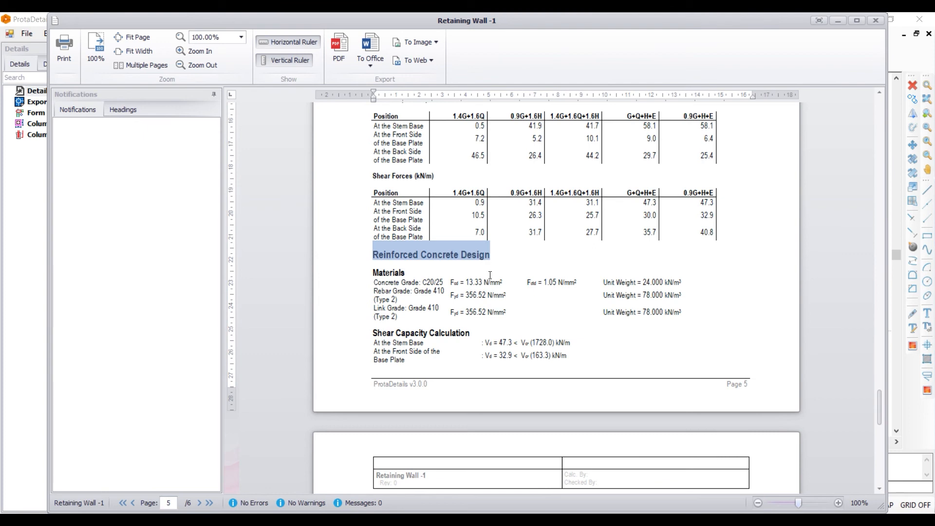
- Examine the report's rebar table for the stem back face vertical rebar and the concrete and formwork quantities
{"action": "scroll", "coordinate": [489, 275], "scroll_direction": "down", "scroll_amount": 6}
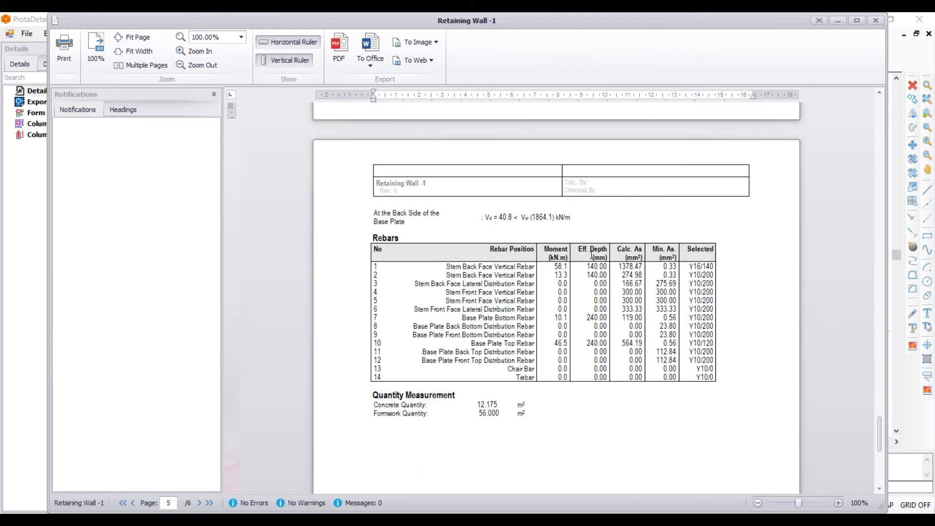
{"action": "left_click", "coordinate": [560, 266]}
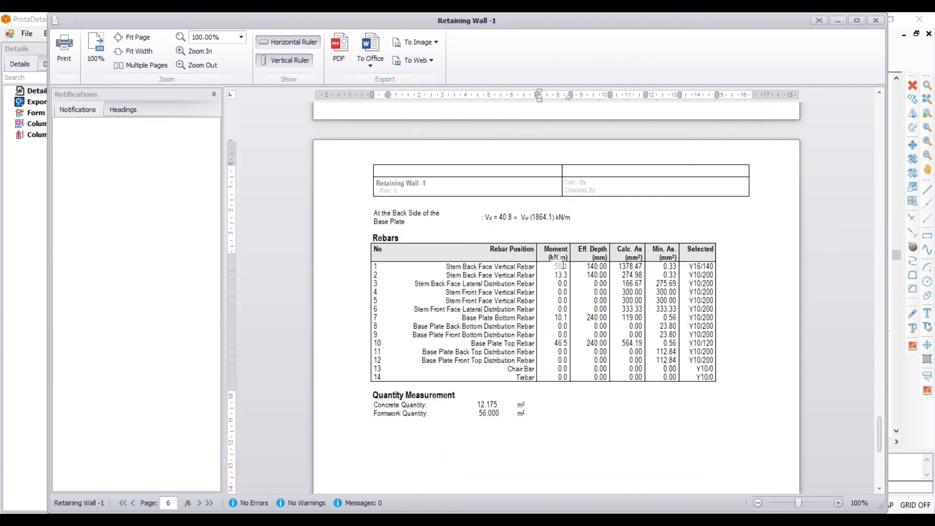
{"action": "left_click", "coordinate": [593, 270]}
{"action": "left_click_drag", "start_coordinate": [606, 269], "coordinate": [712, 268]}
{"action": "scroll", "coordinate": [507, 294], "scroll_direction": "down", "scroll_amount": 6}
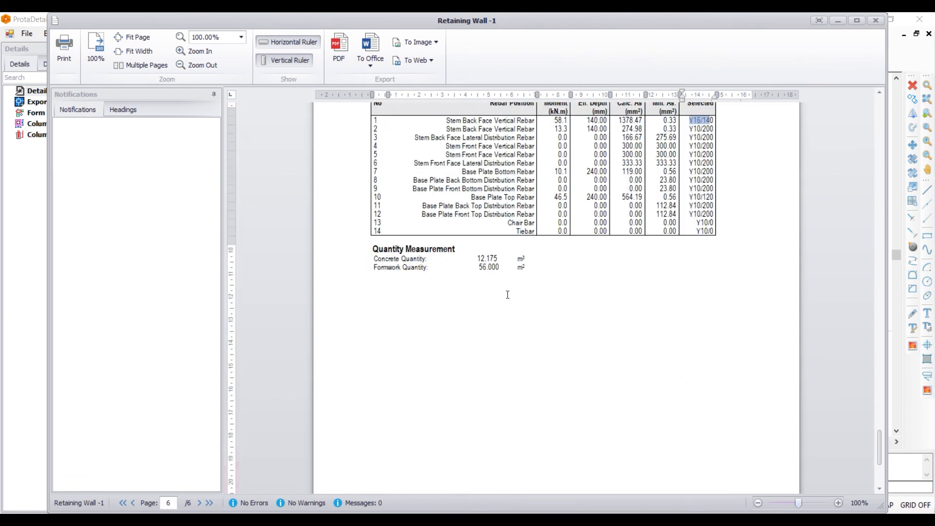
{"action": "scroll", "coordinate": [457, 180], "scroll_direction": "up", "scroll_amount": 3}
{"action": "left_click_drag", "start_coordinate": [378, 250], "coordinate": [456, 249]}
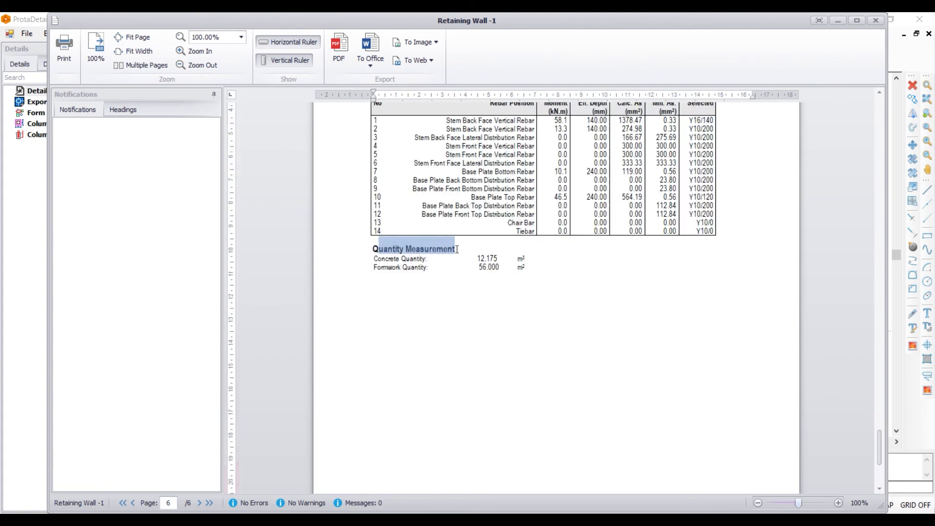
{"action": "left_click", "coordinate": [372, 259]}
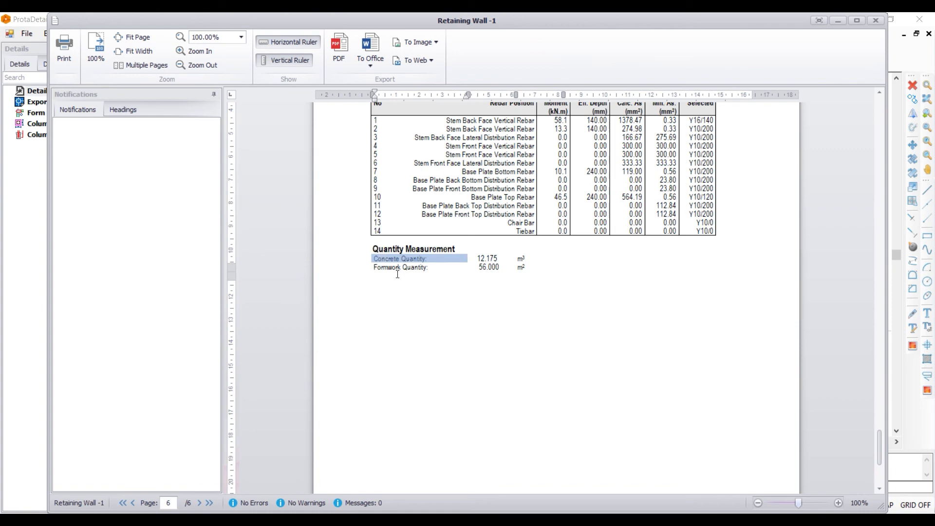
{"action": "left_click", "coordinate": [395, 268]}
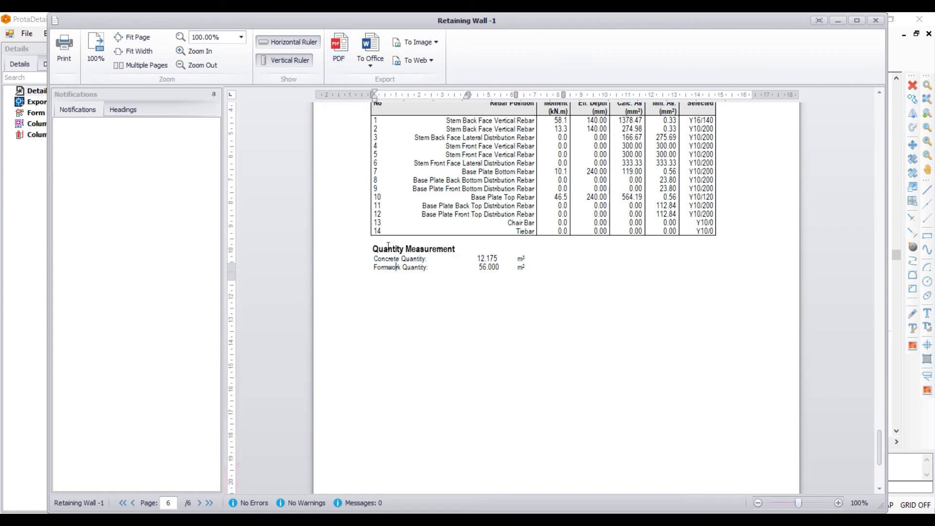
{"action": "left_click_drag", "start_coordinate": [475, 259], "coordinate": [484, 264]}
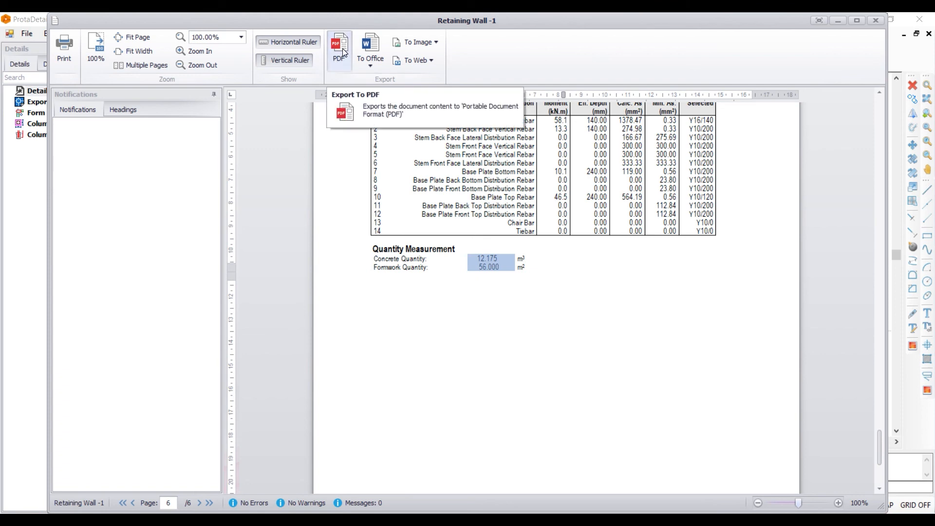
- Check the report's print settings without printing, and close the report
{"action": "left_click", "coordinate": [66, 55]}
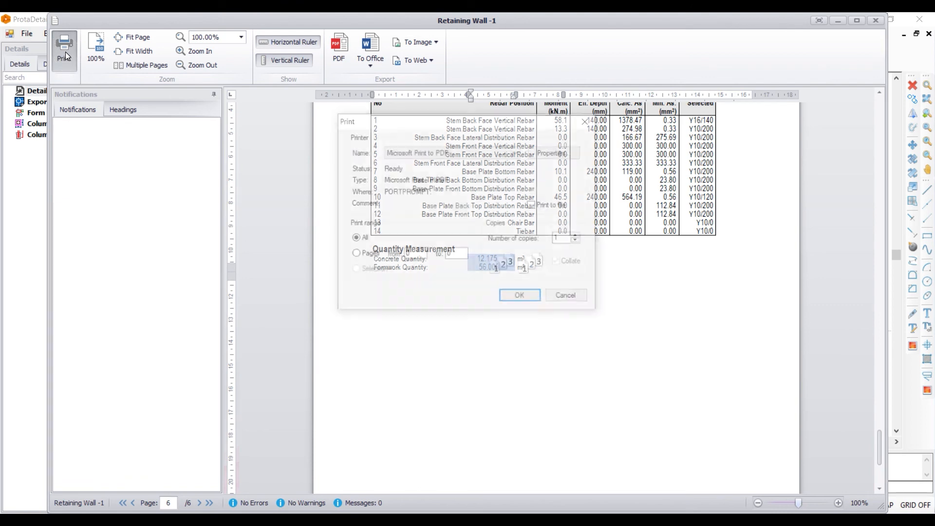
{"action": "left_click", "coordinate": [586, 122]}
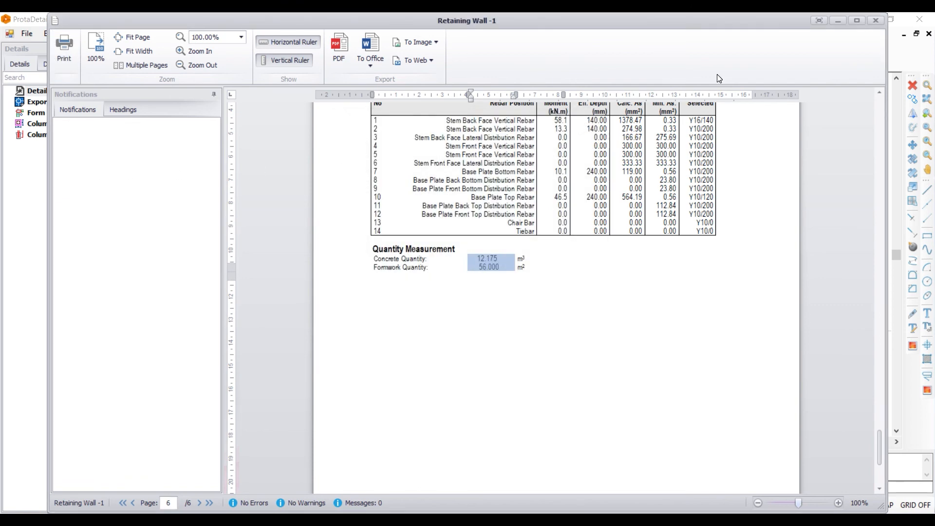
{"action": "left_click", "coordinate": [875, 21]}
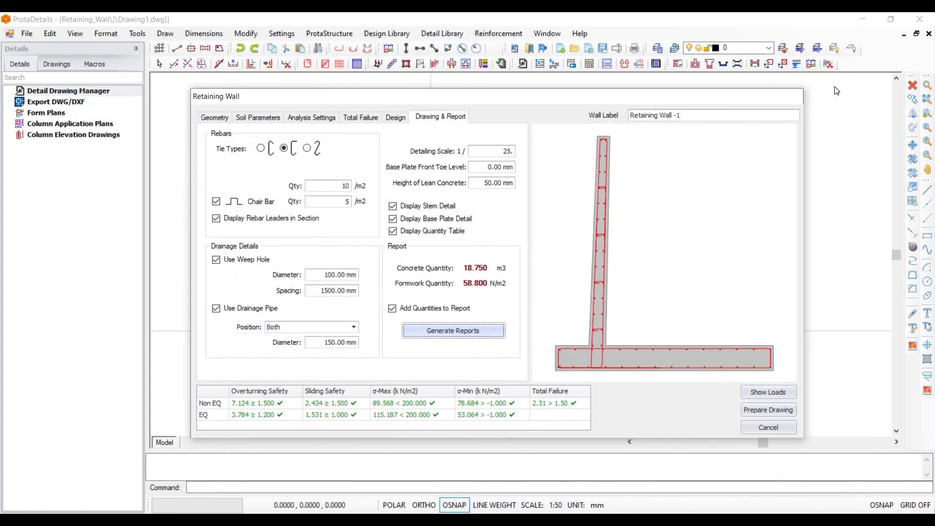
- Prepare the retaining wall's detail drawing and insert it in the model at about X 5352, Y 9171
{"action": "mouse_move", "coordinate": [469, 105]}
{"action": "left_mouse_down"}
{"action": "mouse_move", "coordinate": [492, 103]}
{"action": "mouse_move", "coordinate": [466, 106]}
{"action": "left_mouse_up"}
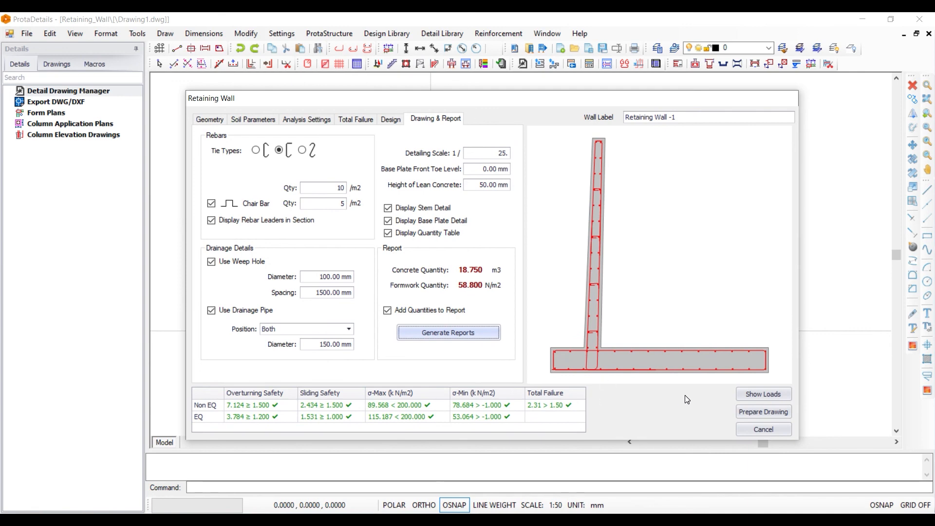
{"action": "left_click", "coordinate": [750, 411]}
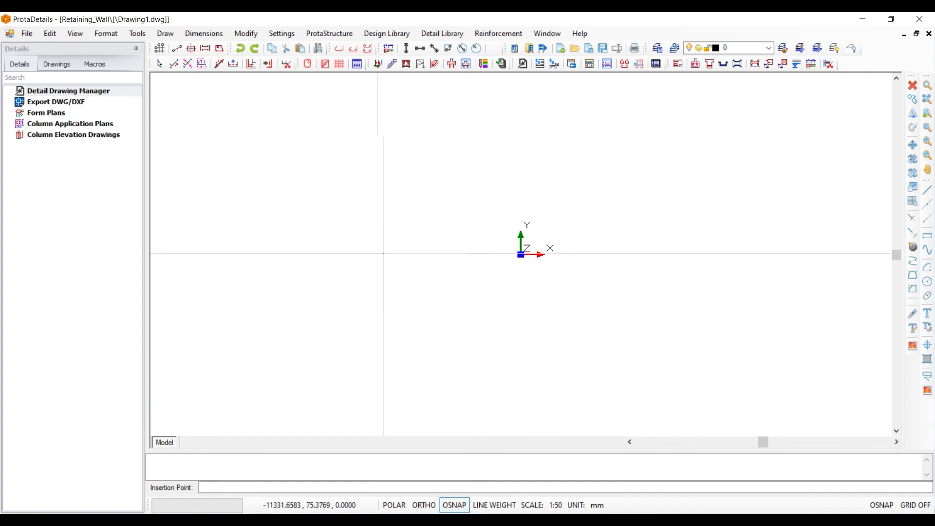
{"action": "left_click", "coordinate": [586, 143]}
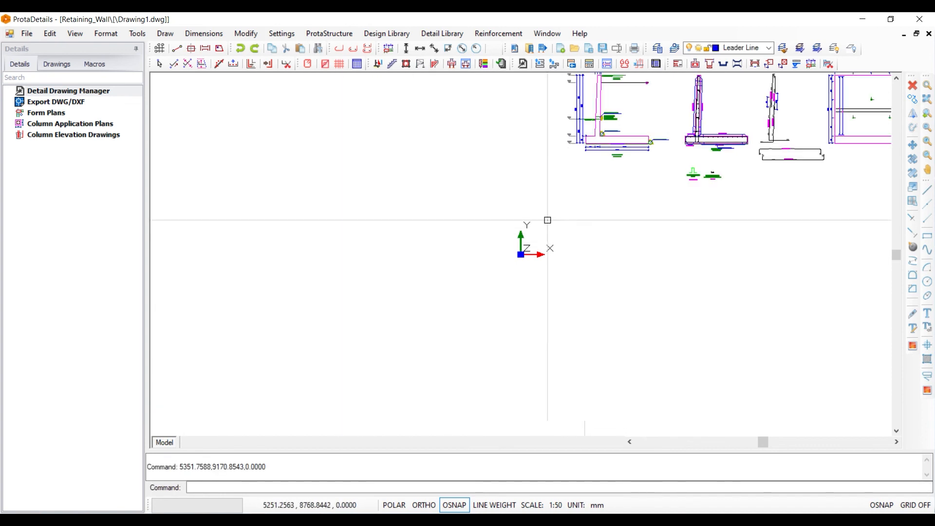
- Examine the dimensioned wall section A-A, including its levels, weep hole, crushed stone and drainage pipe notes
{"action": "scroll", "coordinate": [575, 194], "scroll_direction": "up", "scroll_amount": 6}
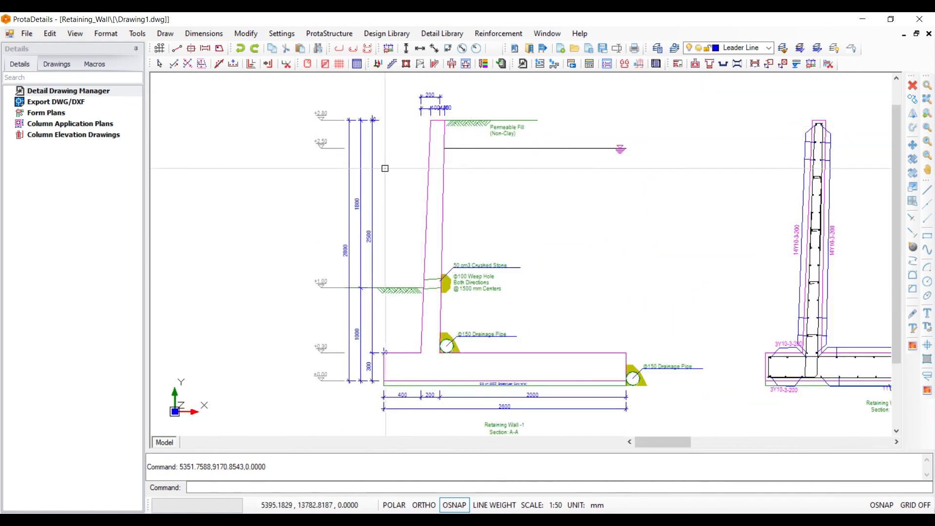
{"action": "scroll", "coordinate": [438, 323], "scroll_direction": "up", "scroll_amount": 4}
{"action": "scroll", "coordinate": [474, 390], "scroll_direction": "down", "scroll_amount": 4}
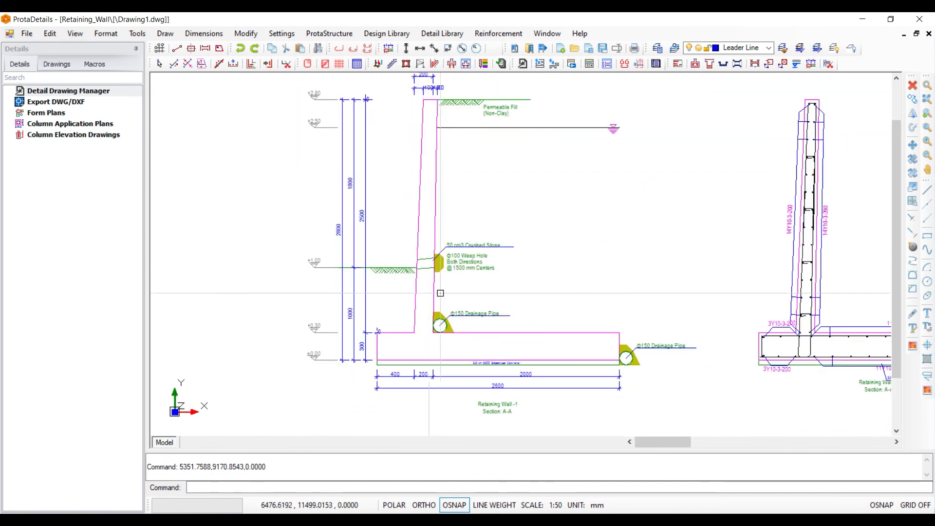
{"action": "scroll", "coordinate": [474, 389], "scroll_direction": "up", "scroll_amount": 3}
{"action": "scroll", "coordinate": [449, 316], "scroll_direction": "up", "scroll_amount": 4}
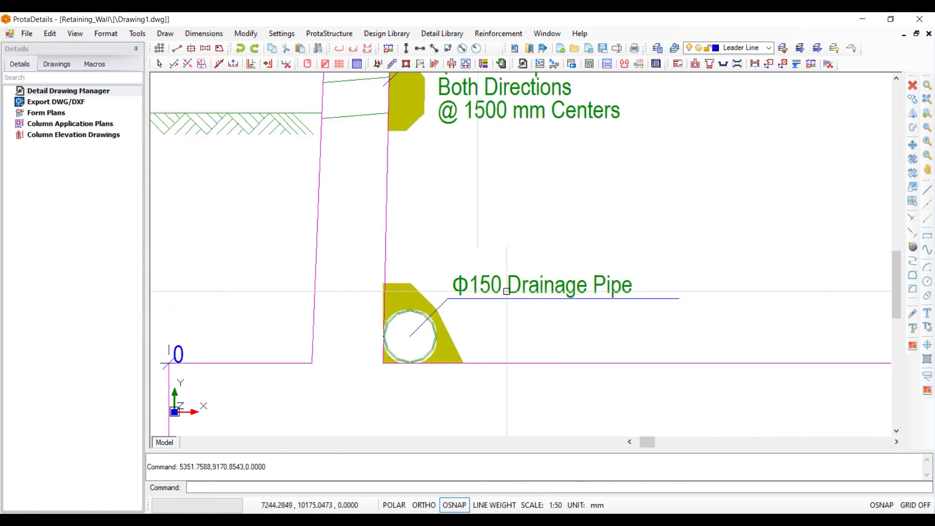
{"action": "scroll", "coordinate": [464, 233], "scroll_direction": "down", "scroll_amount": 1}
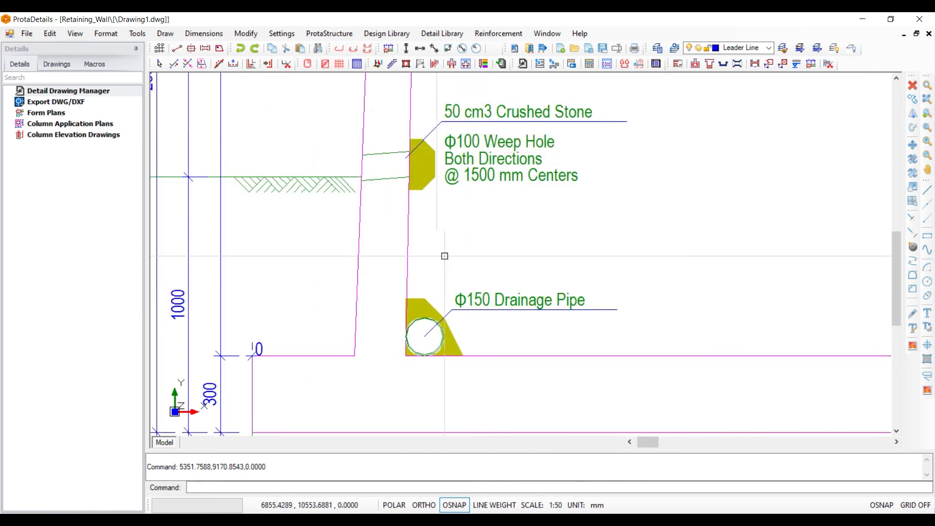
{"action": "scroll", "coordinate": [431, 291], "scroll_direction": "down", "scroll_amount": 2}
{"action": "scroll", "coordinate": [431, 291], "scroll_direction": "down", "scroll_amount": 2}
{"action": "scroll", "coordinate": [442, 165], "scroll_direction": "up", "scroll_amount": 5}
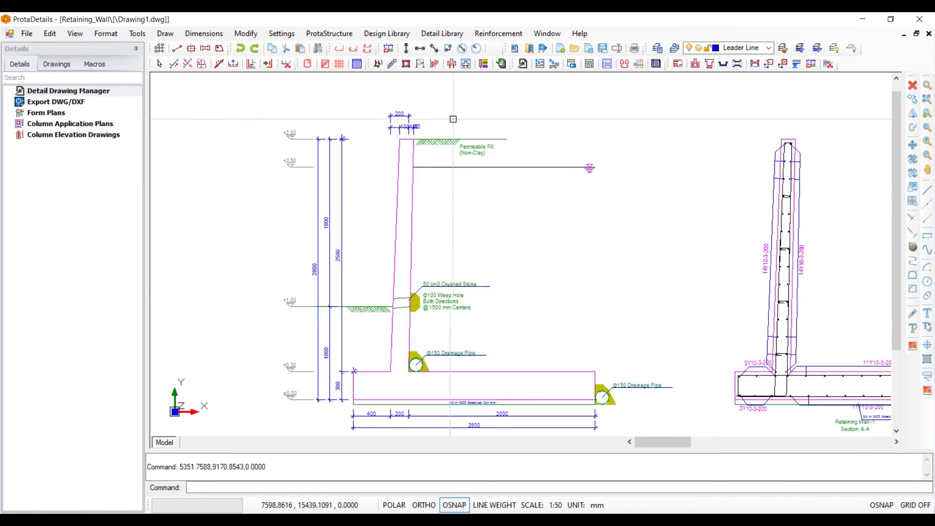
{"action": "scroll", "coordinate": [331, 172], "scroll_direction": "down", "scroll_amount": 5}
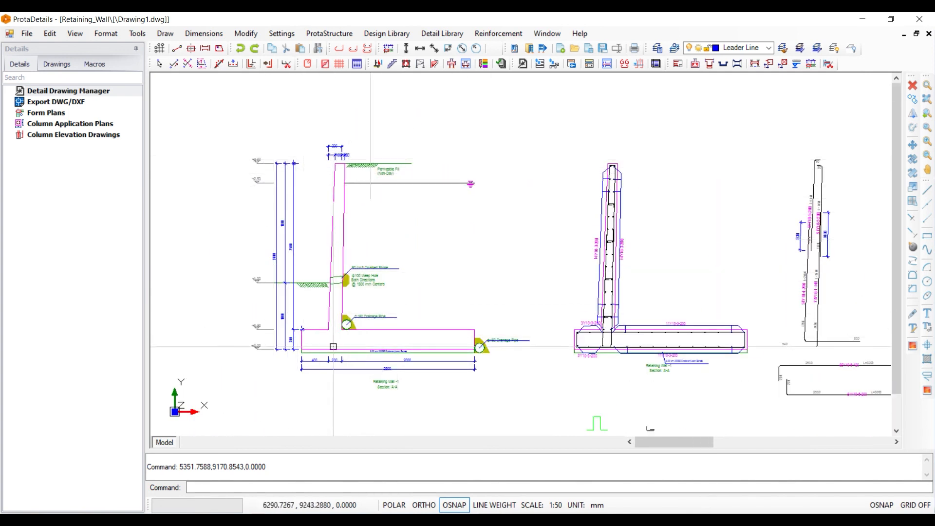
{"action": "scroll", "coordinate": [300, 163], "scroll_direction": "down", "scroll_amount": 2}
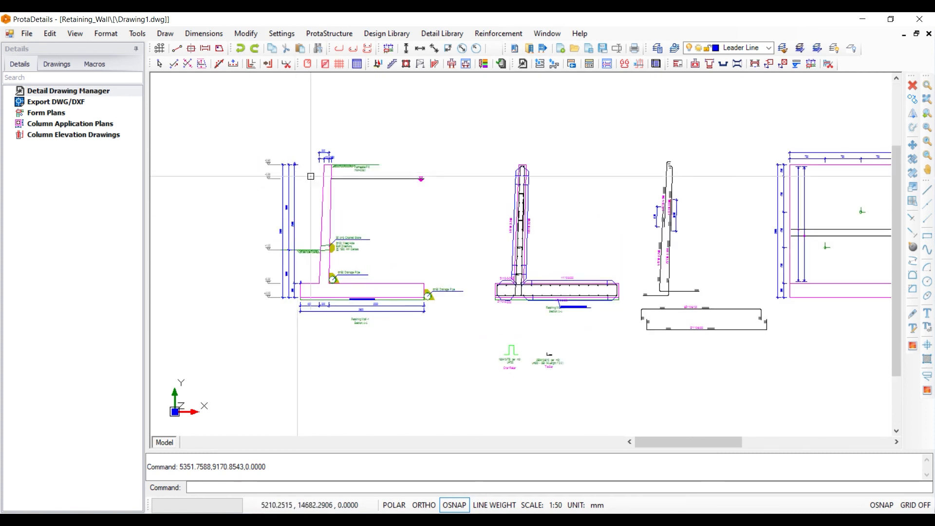
- Inspect the reinforced section A-A, covering the base plate bars and the stem's back face vertical bar
{"action": "scroll", "coordinate": [570, 312], "scroll_direction": "up", "scroll_amount": 4}
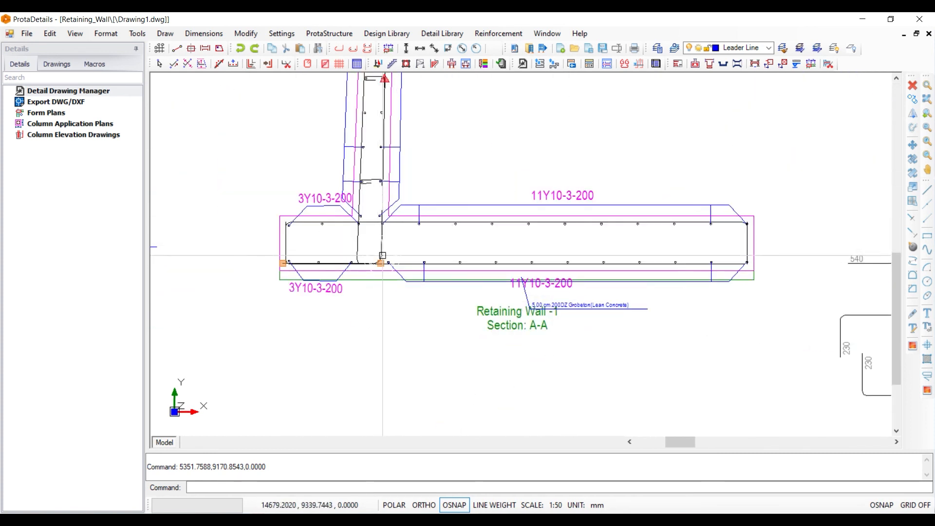
{"action": "scroll", "coordinate": [383, 255], "scroll_direction": "down", "scroll_amount": 4}
{"action": "scroll", "coordinate": [386, 124], "scroll_direction": "up", "scroll_amount": 2}
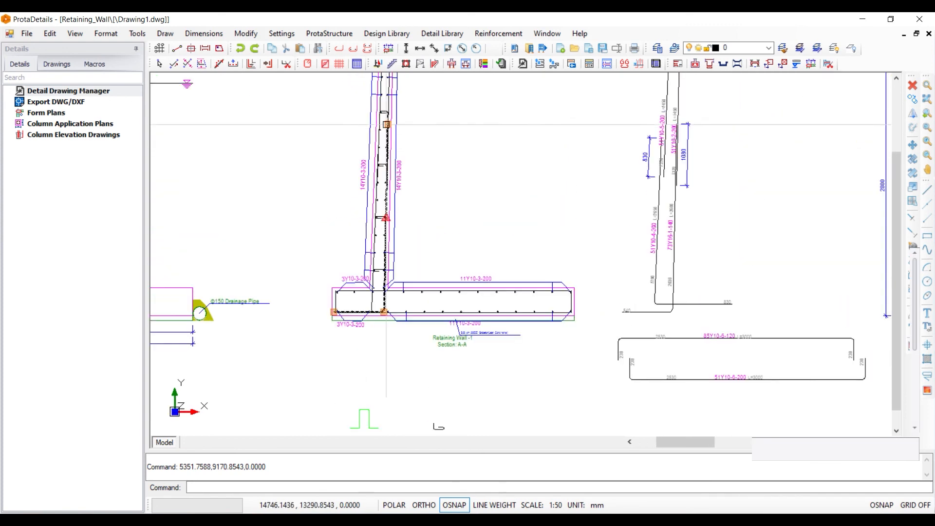
{"action": "scroll", "coordinate": [386, 124], "scroll_direction": "up", "scroll_amount": 2}
{"action": "scroll", "coordinate": [387, 191], "scroll_direction": "down", "scroll_amount": 4}
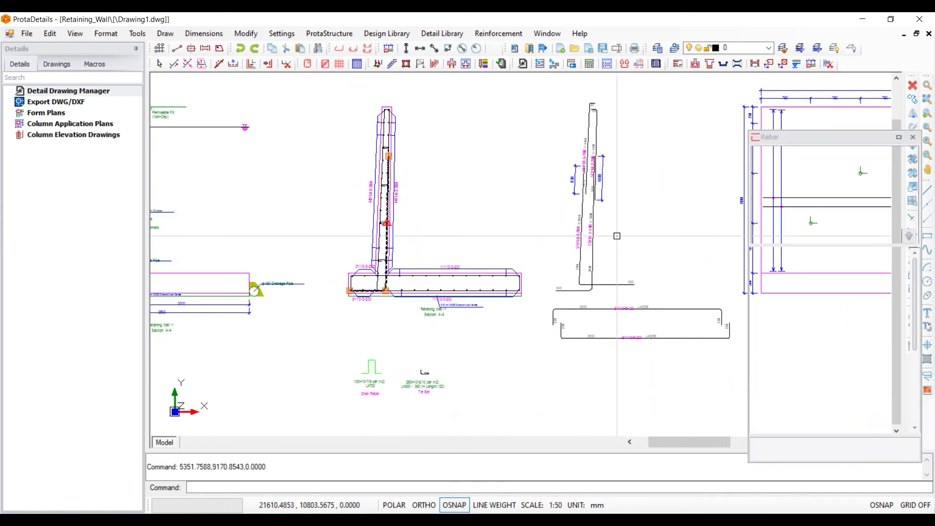
{"action": "key", "text": "Escape"}
- Examine the separate stem vertical rebar details with their bar labels, lengths and lap dimensions
{"action": "scroll", "coordinate": [598, 209], "scroll_direction": "up", "scroll_amount": 5}
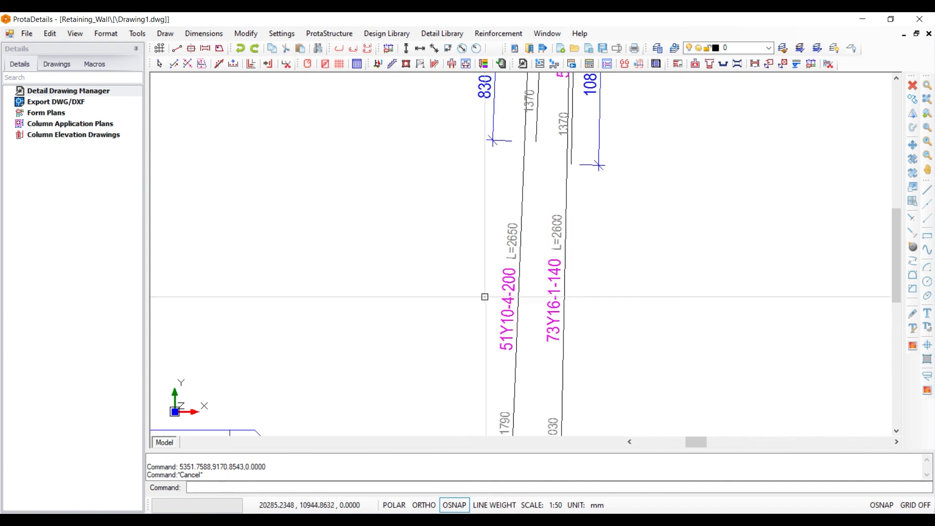
{"action": "scroll", "coordinate": [485, 297], "scroll_direction": "down", "scroll_amount": 4}
{"action": "scroll", "coordinate": [488, 229], "scroll_direction": "down", "scroll_amount": 1}
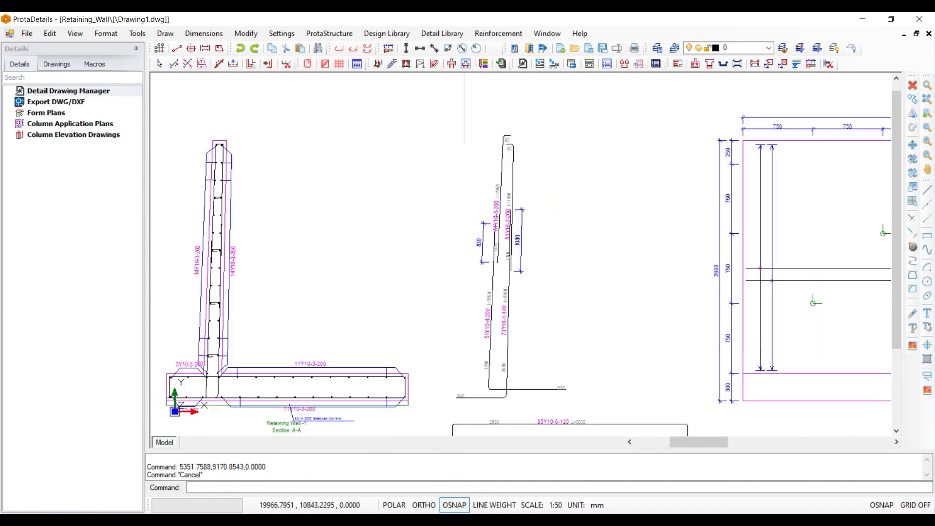
{"action": "scroll", "coordinate": [463, 228], "scroll_direction": "down", "scroll_amount": 1}
{"action": "scroll", "coordinate": [486, 239], "scroll_direction": "up", "scroll_amount": 3}
{"action": "scroll", "coordinate": [441, 239], "scroll_direction": "down", "scroll_amount": 2}
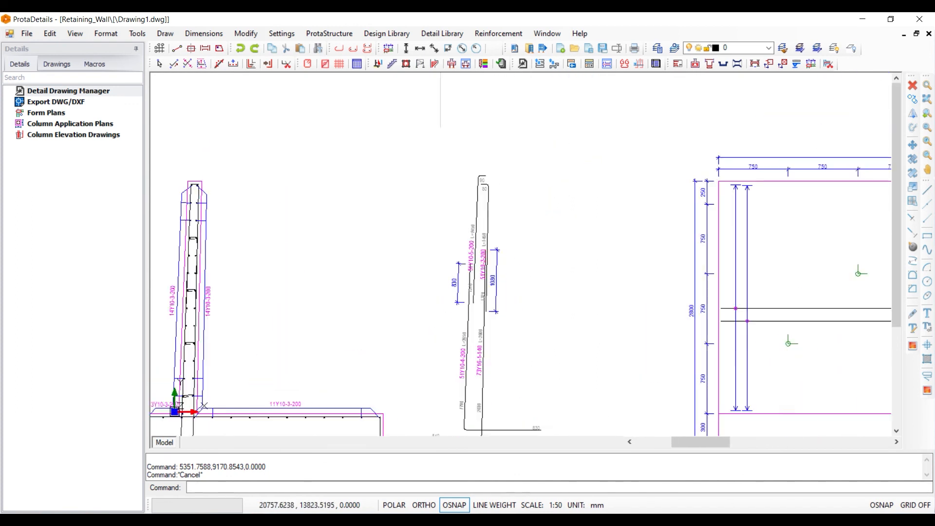
{"action": "scroll", "coordinate": [438, 234], "scroll_direction": "down", "scroll_amount": 4}
{"action": "scroll", "coordinate": [429, 234], "scroll_direction": "up", "scroll_amount": 1}
{"action": "scroll", "coordinate": [560, 253], "scroll_direction": "down", "scroll_amount": 2}
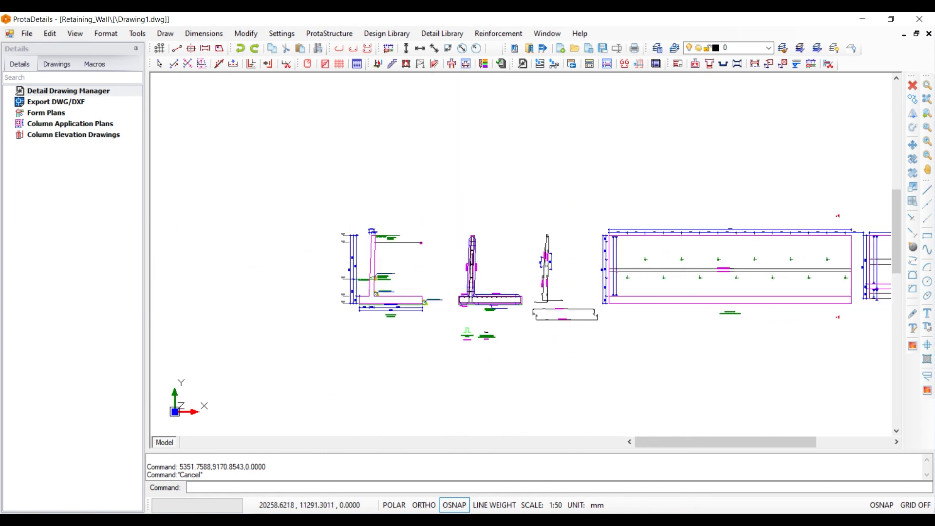
- Examine the stem rebar detail's overall length dimension, weep hole spacing and front and back distribution bars
{"action": "scroll", "coordinate": [407, 250], "scroll_direction": "up", "scroll_amount": 6}
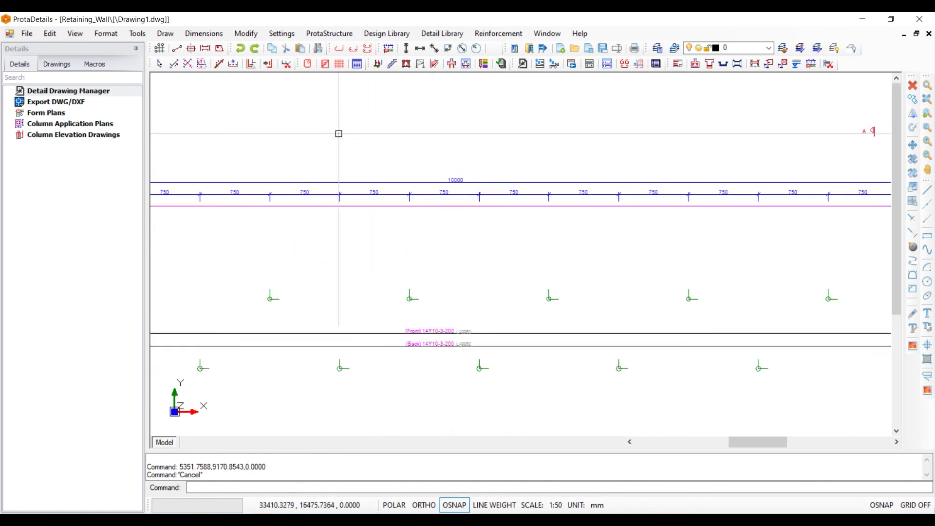
{"action": "scroll", "coordinate": [430, 184], "scroll_direction": "up", "scroll_amount": 1}
{"action": "scroll", "coordinate": [465, 202], "scroll_direction": "down", "scroll_amount": 2}
{"action": "scroll", "coordinate": [501, 176], "scroll_direction": "up", "scroll_amount": 3}
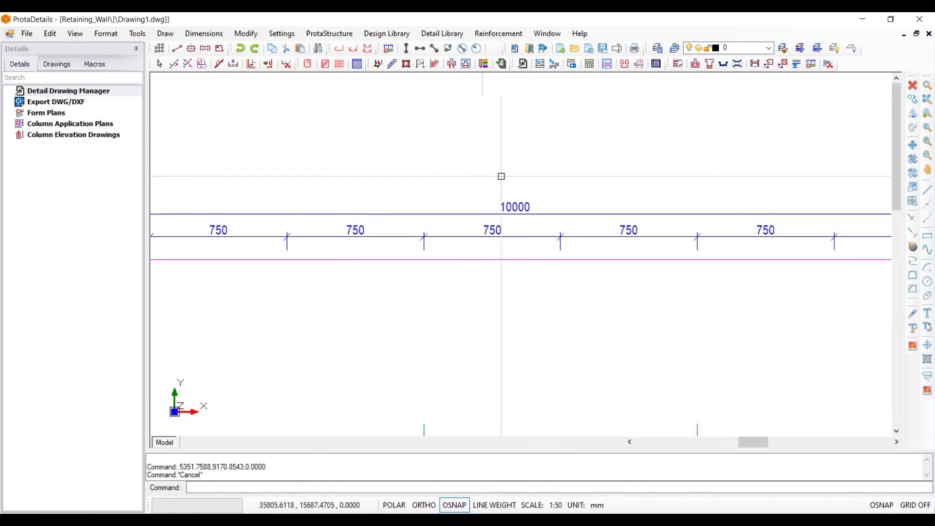
{"action": "scroll", "coordinate": [494, 190], "scroll_direction": "down", "scroll_amount": 3}
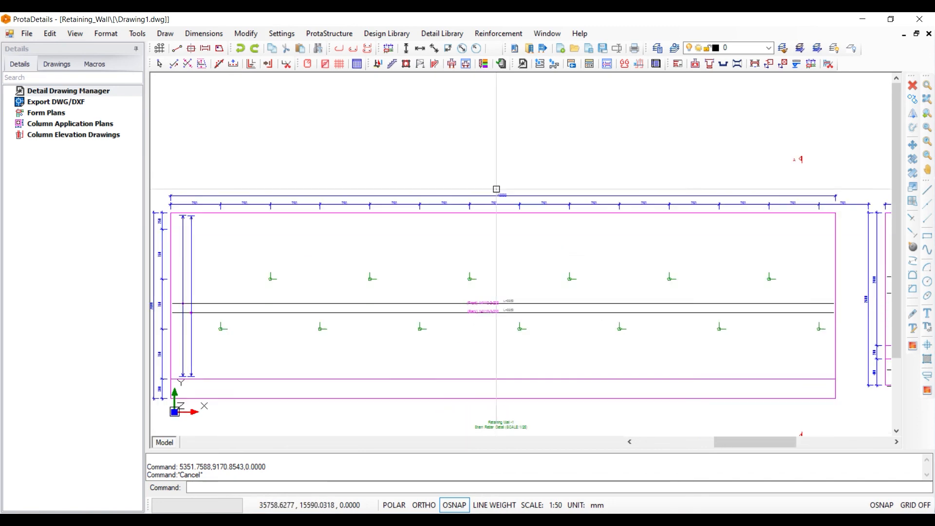
{"action": "scroll", "coordinate": [496, 188], "scroll_direction": "up", "scroll_amount": 3}
{"action": "left_click", "coordinate": [518, 172]}
{"action": "left_click", "coordinate": [498, 224]}
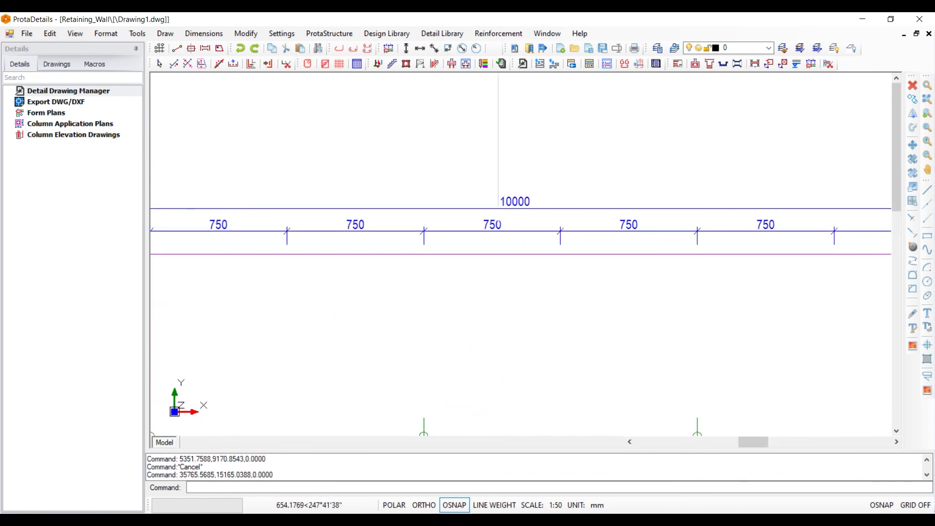
{"action": "scroll", "coordinate": [488, 188], "scroll_direction": "down", "scroll_amount": 3}
{"action": "key", "text": "Escape"}
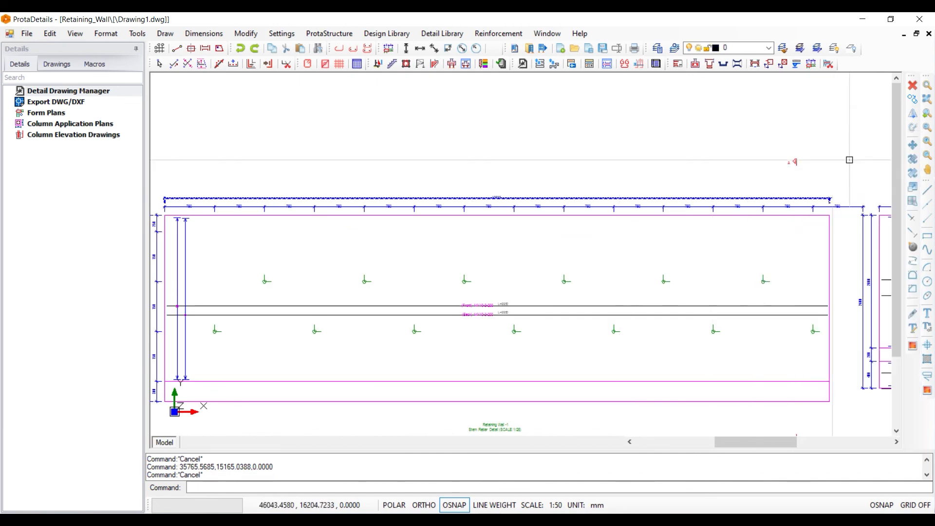
- Review the wall's quantity take-off table, including the bar sizes, bar forms and total rebar weight
{"action": "scroll", "coordinate": [443, 216], "scroll_direction": "down", "scroll_amount": 5}
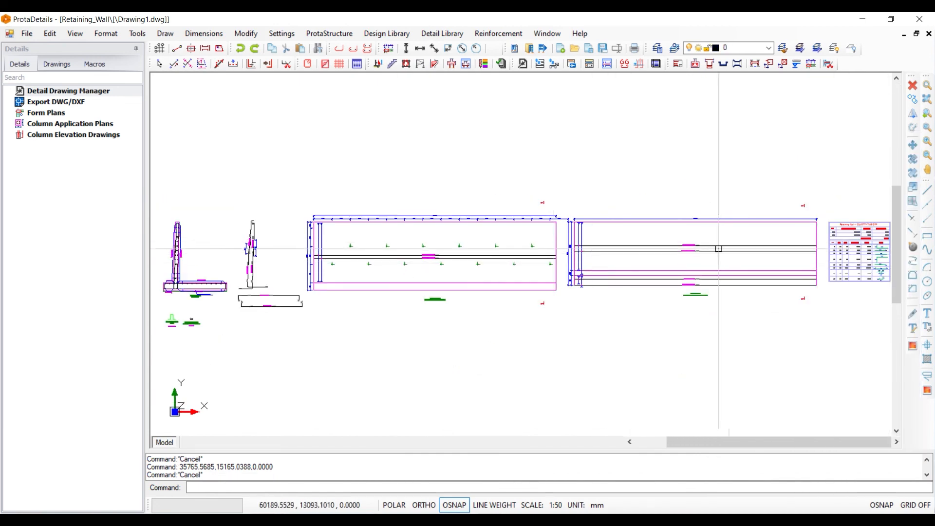
{"action": "scroll", "coordinate": [244, 251], "scroll_direction": "down", "scroll_amount": 5}
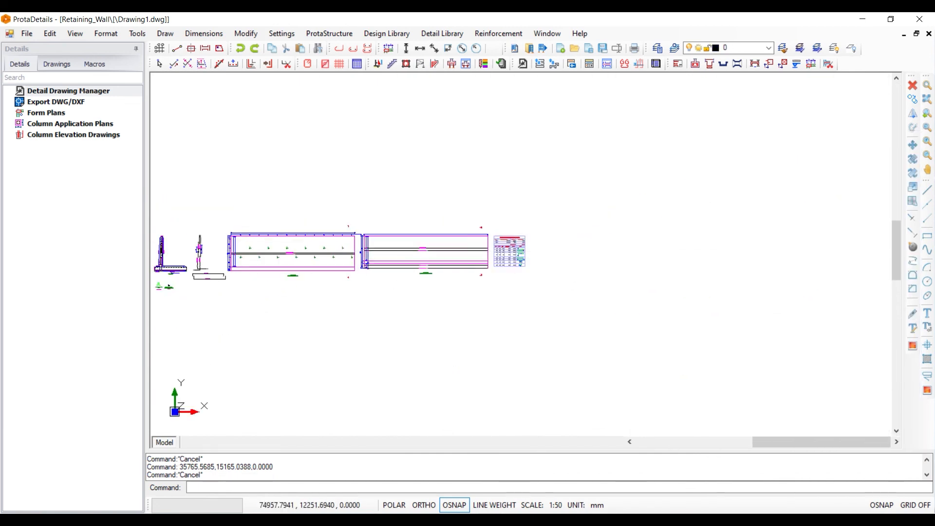
{"action": "scroll", "coordinate": [509, 250], "scroll_direction": "up", "scroll_amount": 10}
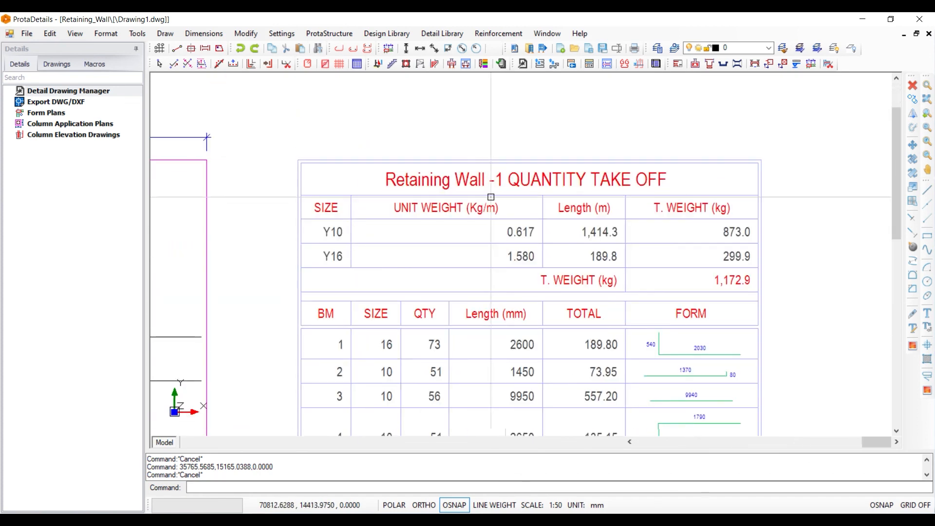
{"action": "scroll", "coordinate": [491, 197], "scroll_direction": "down", "scroll_amount": 4}
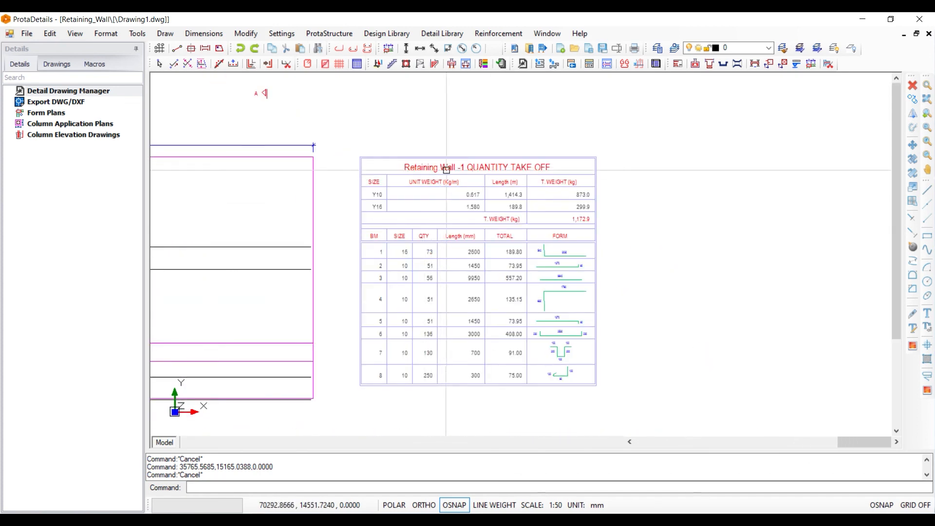
{"action": "scroll", "coordinate": [560, 214], "scroll_direction": "up", "scroll_amount": 5}
{"action": "left_click", "coordinate": [562, 217]}
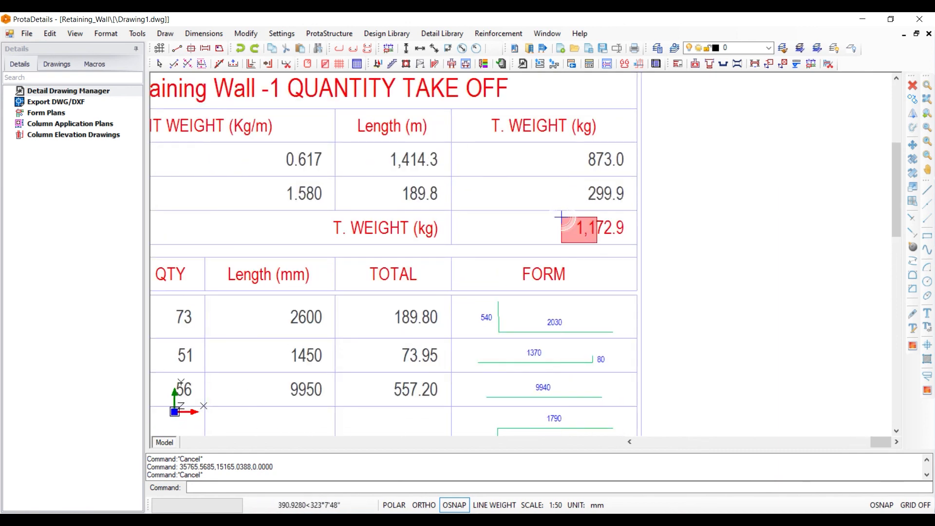
{"action": "left_click", "coordinate": [561, 217]}
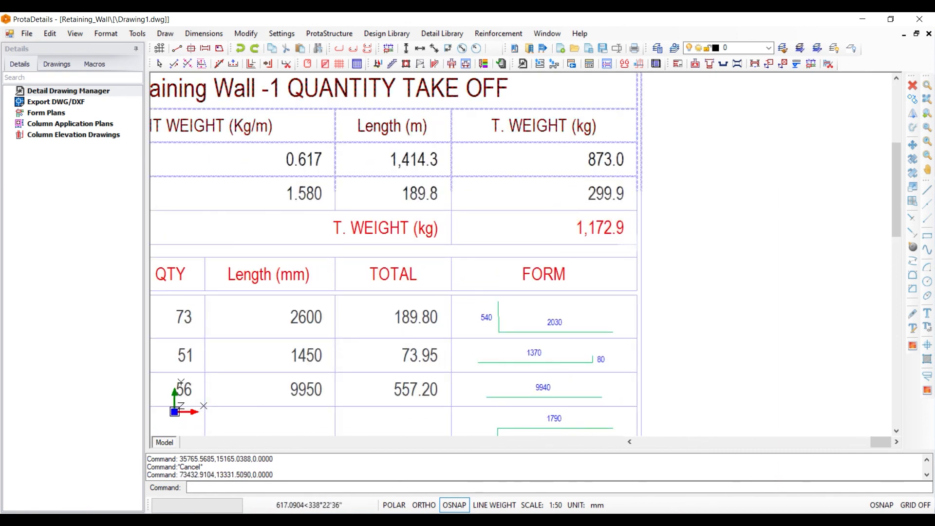
{"action": "key", "text": "Escape"}
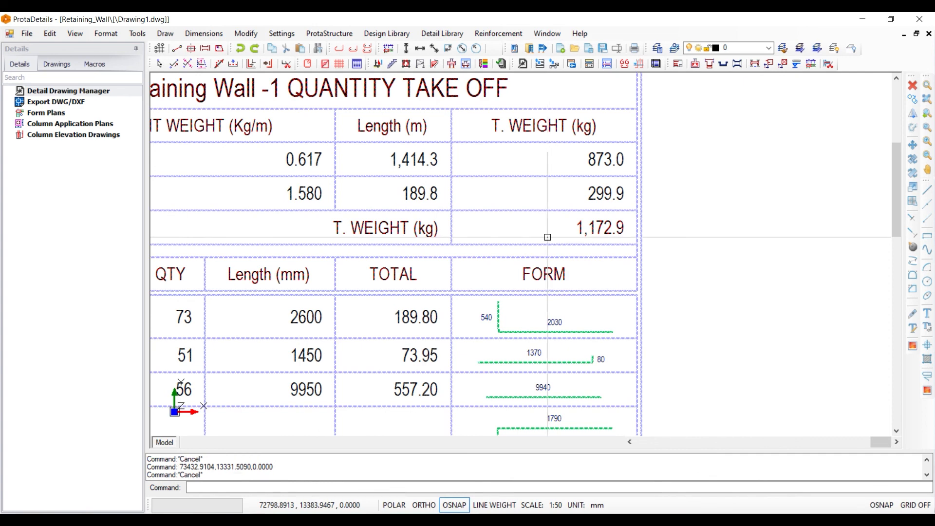
{"action": "scroll", "coordinate": [547, 228], "scroll_direction": "down", "scroll_amount": 3}
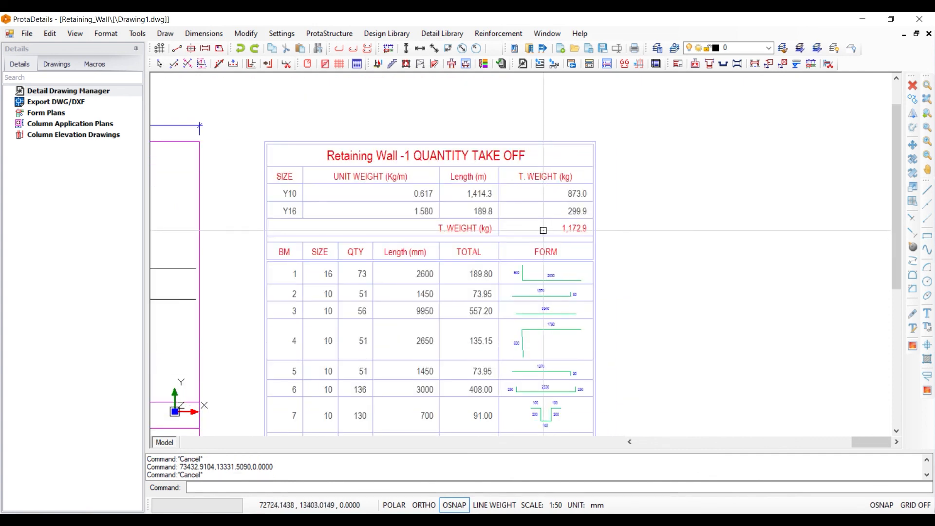
- Look over the complete set of wall details and return to the dimensioned section A-A
{"action": "scroll", "coordinate": [543, 231], "scroll_direction": "down", "scroll_amount": 5}
{"action": "scroll", "coordinate": [594, 220], "scroll_direction": "down", "scroll_amount": 3}
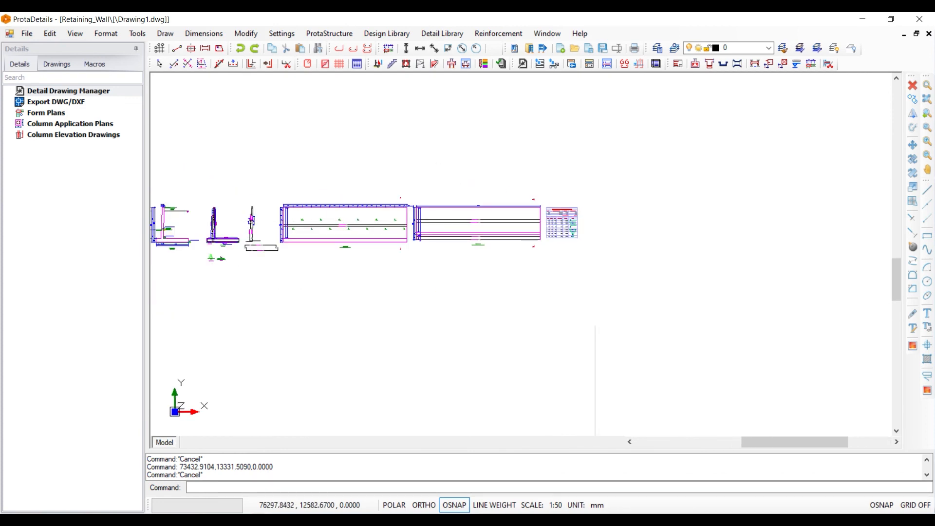
{"action": "scroll", "coordinate": [301, 229], "scroll_direction": "up", "scroll_amount": 2}
{"action": "scroll", "coordinate": [273, 215], "scroll_direction": "up", "scroll_amount": 5}
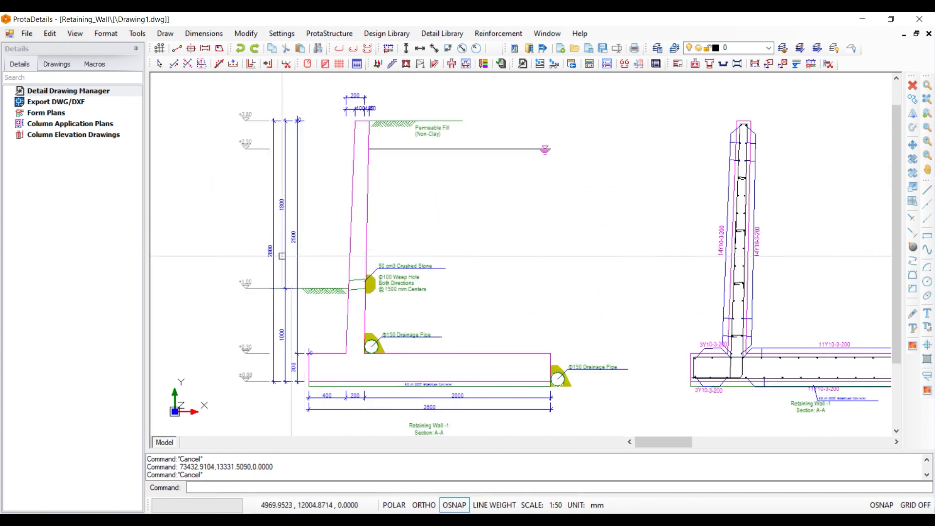
- Export Drawing1.dwg in DWG2010 format to the Retaining_Wall\ExportedDrawings folder
{"action": "scroll", "coordinate": [296, 250], "scroll_direction": "up", "scroll_amount": 3}
{"action": "scroll", "coordinate": [300, 267], "scroll_direction": "down", "scroll_amount": 4}
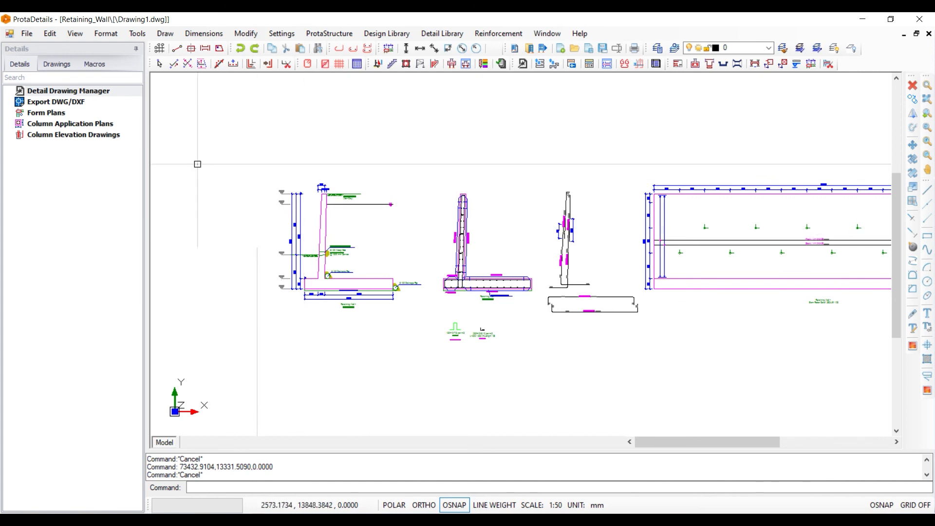
{"action": "left_click", "coordinate": [66, 103]}
{"action": "double_click", "coordinate": [66, 103]}
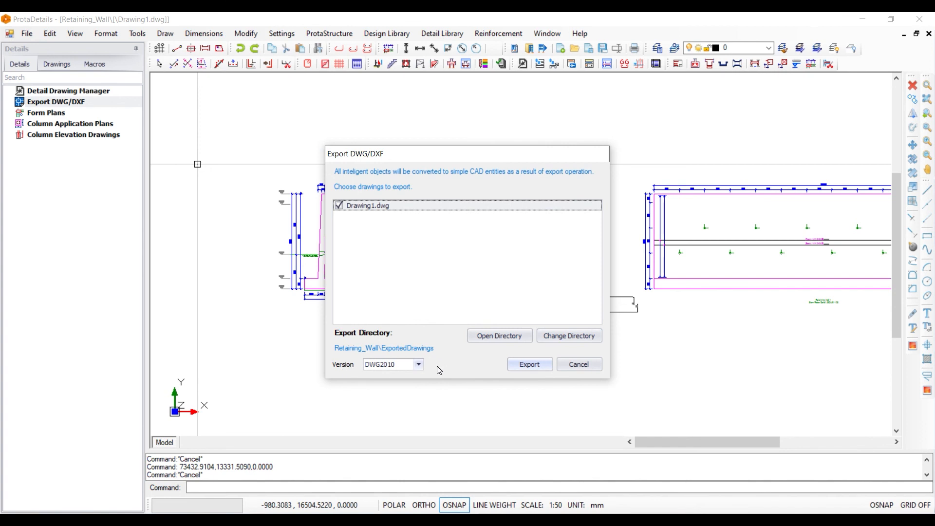
{"action": "left_click", "coordinate": [419, 365]}
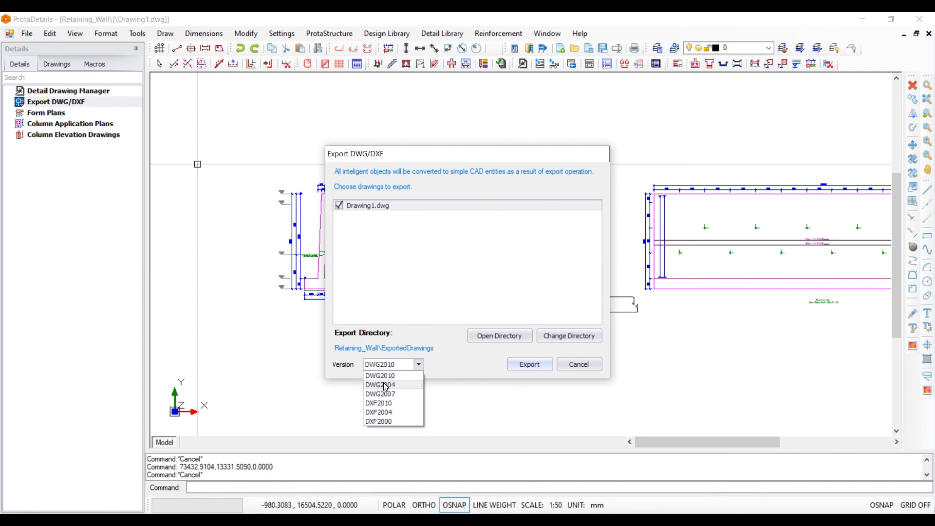
{"action": "left_click", "coordinate": [429, 292]}
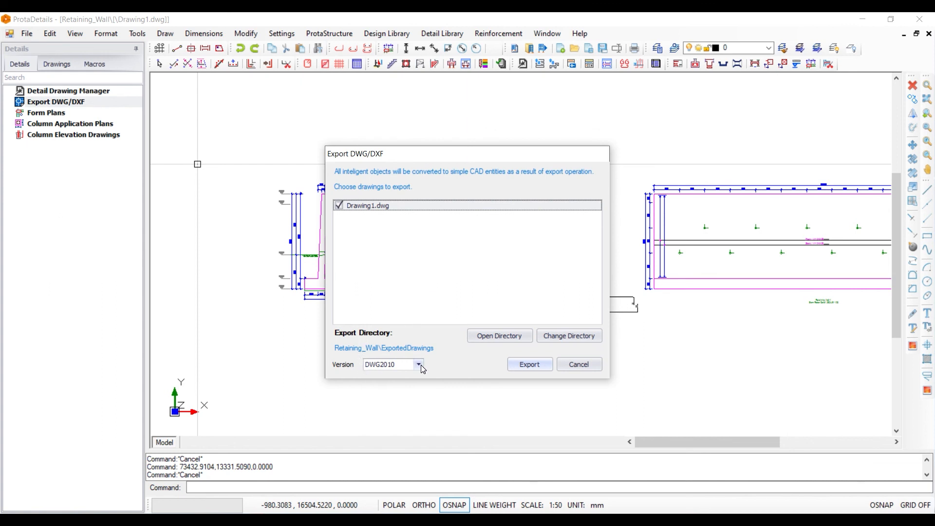
{"action": "left_click", "coordinate": [529, 364]}
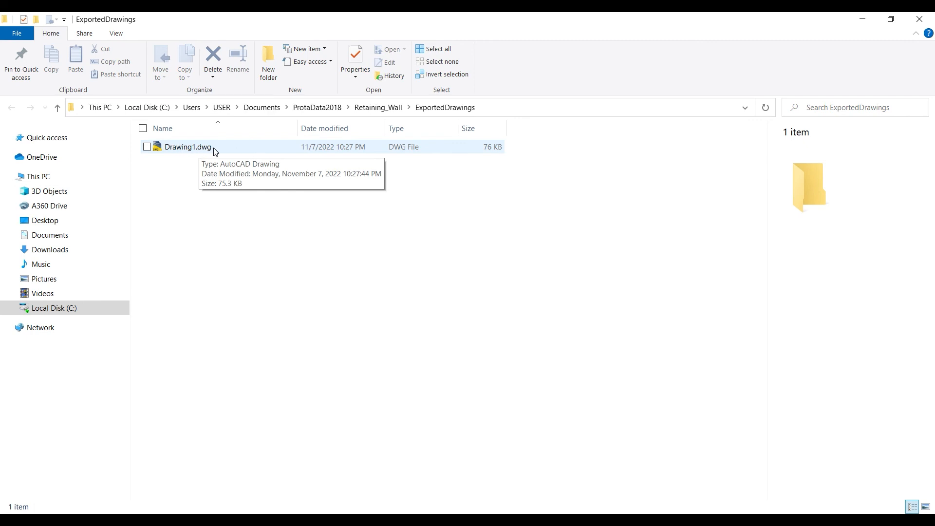
- Open the exported Drawing1.dwg in AutoCAD and examine section A-A's drainage notes and top dimensions, then the complete set of wall details
{"action": "double_click", "coordinate": [240, 148]}
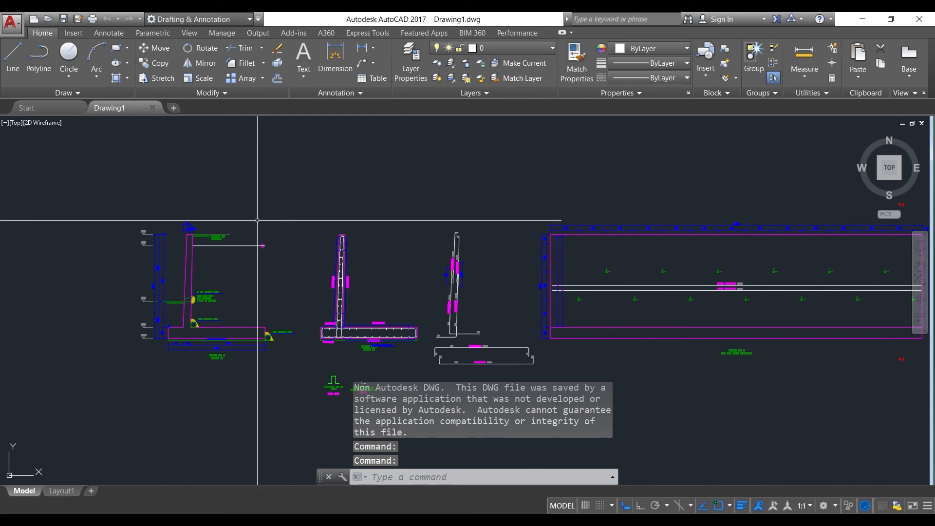
{"action": "scroll", "coordinate": [192, 299], "scroll_direction": "up", "scroll_amount": 10}
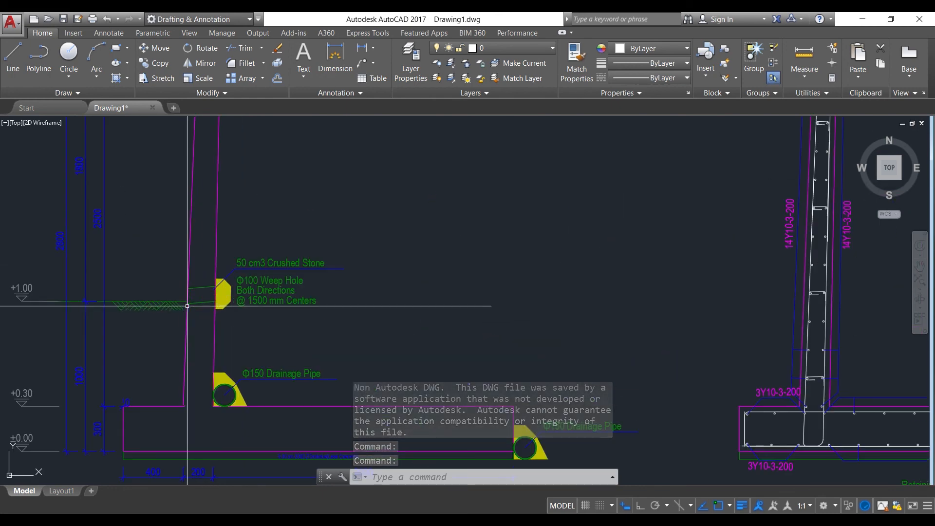
{"action": "scroll", "coordinate": [220, 254], "scroll_direction": "down", "scroll_amount": 10}
{"action": "scroll", "coordinate": [229, 219], "scroll_direction": "up", "scroll_amount": 12}
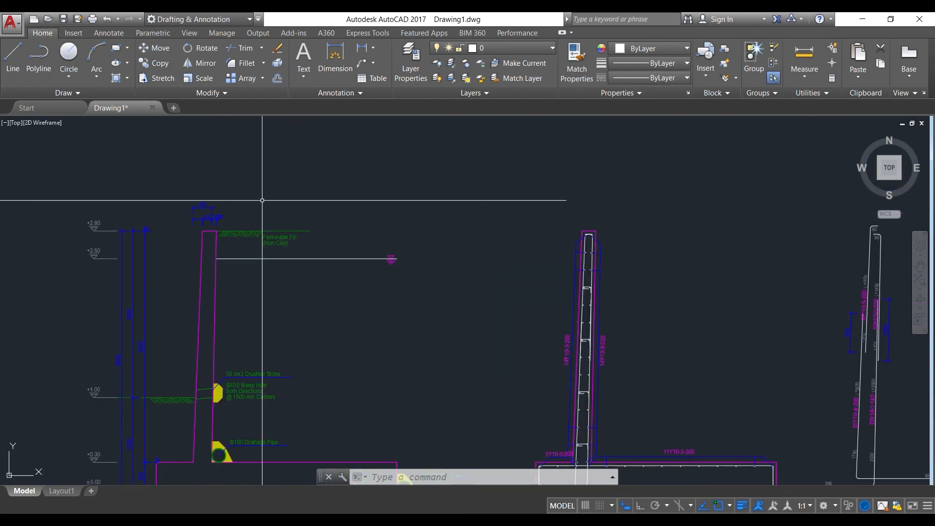
{"action": "scroll", "coordinate": [232, 201], "scroll_direction": "down", "scroll_amount": 8}
{"action": "scroll", "coordinate": [219, 208], "scroll_direction": "up", "scroll_amount": 10}
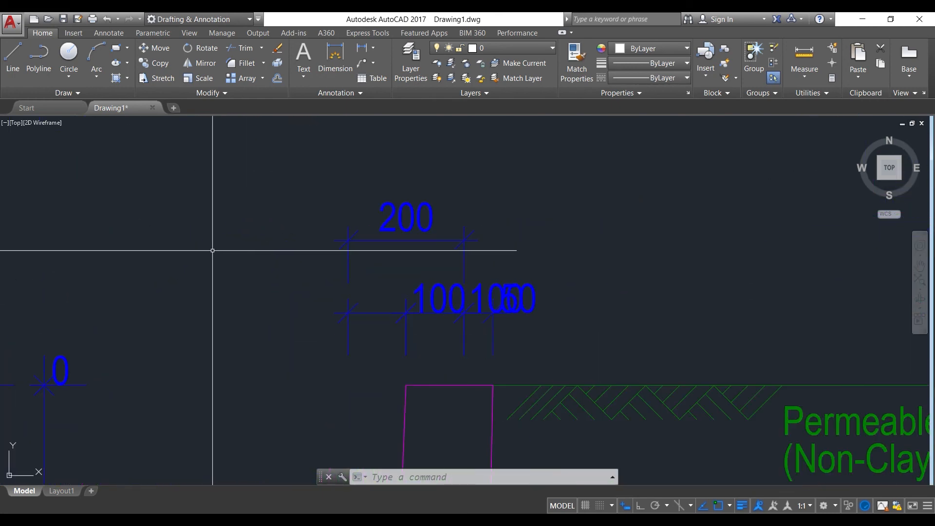
{"action": "scroll", "coordinate": [214, 253], "scroll_direction": "up", "scroll_amount": 3}
{"action": "scroll", "coordinate": [233, 256], "scroll_direction": "down", "scroll_amount": 8}
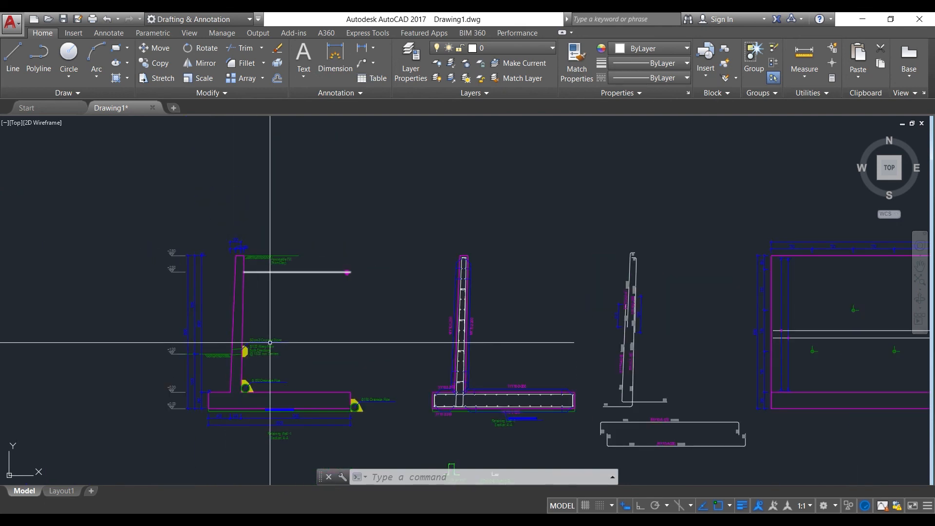
{"action": "scroll", "coordinate": [192, 256], "scroll_direction": "down", "scroll_amount": 5}
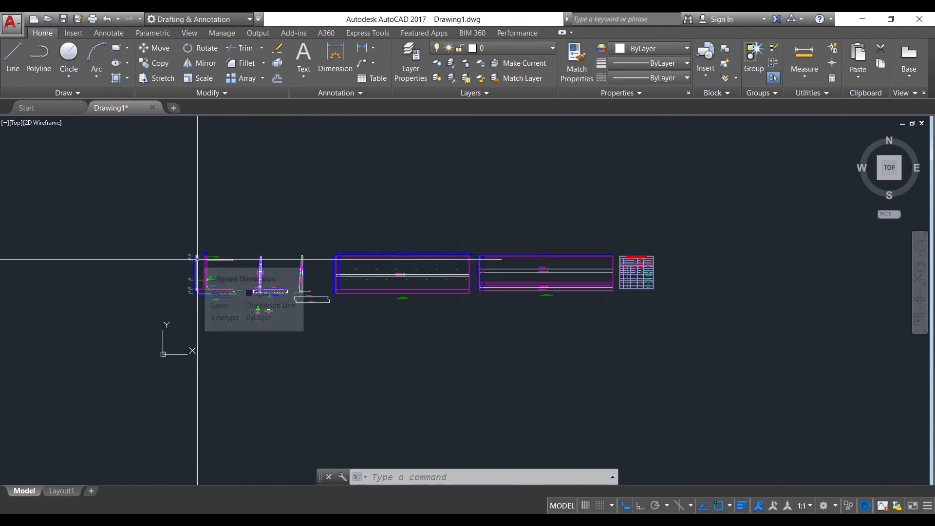